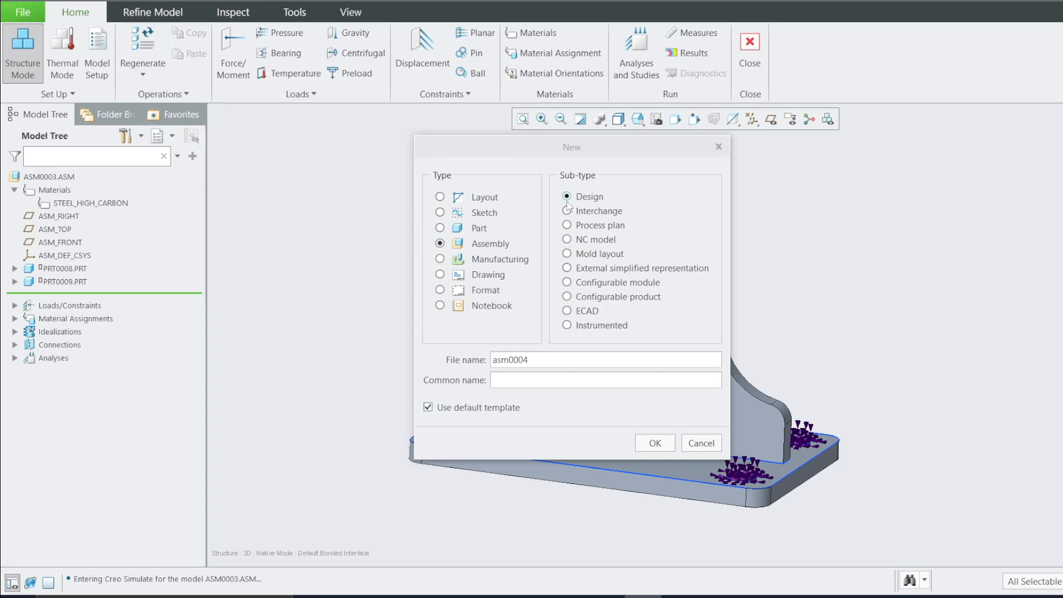
Create assembly asm0004, then add a new solid part PRT0010 copied from the start part and placed with a Default constraint
click(654, 442)
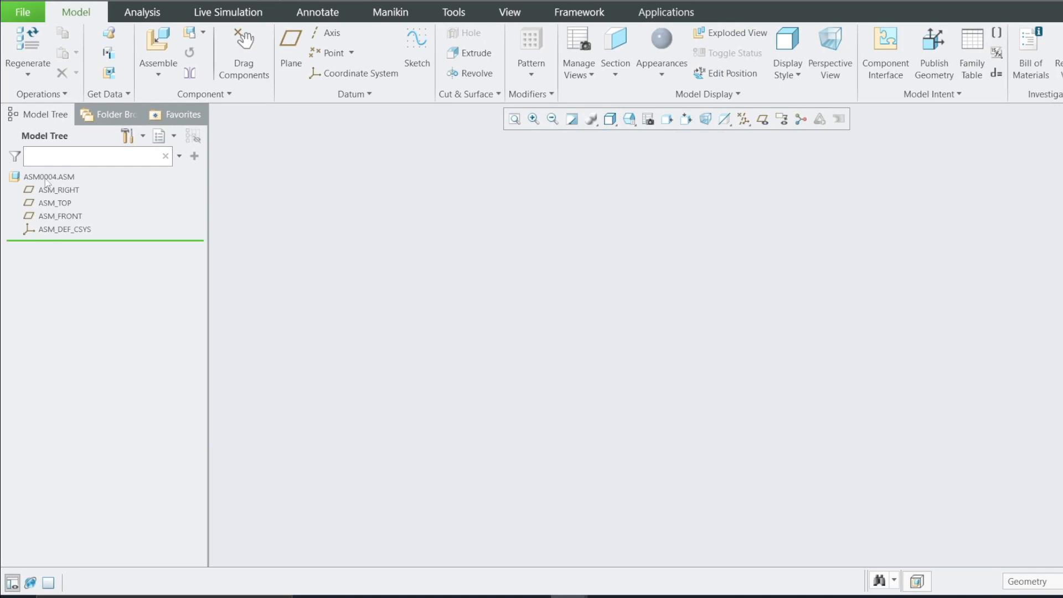
click(203, 32)
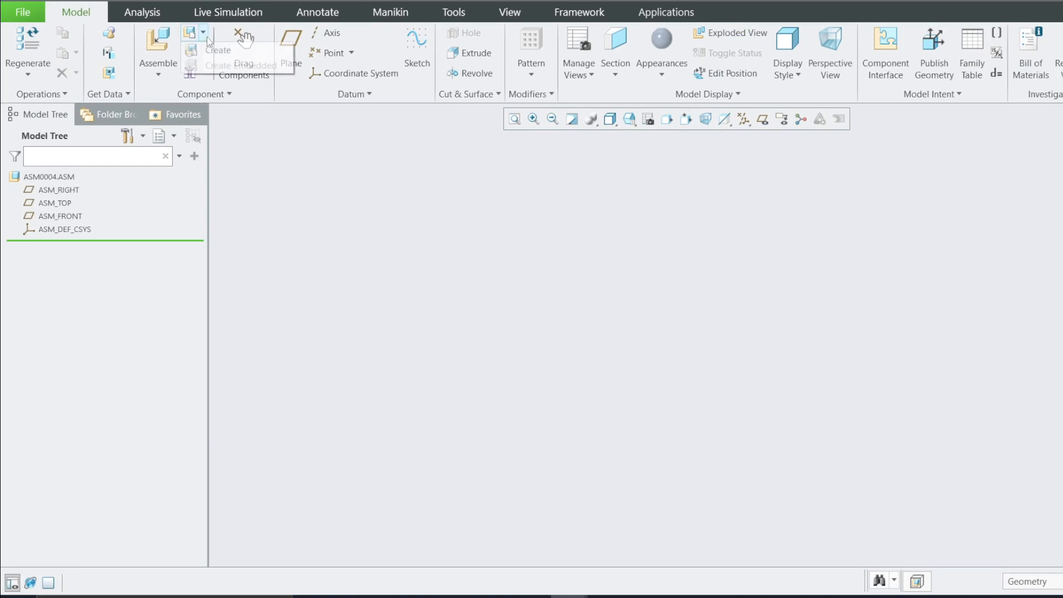
click(218, 50)
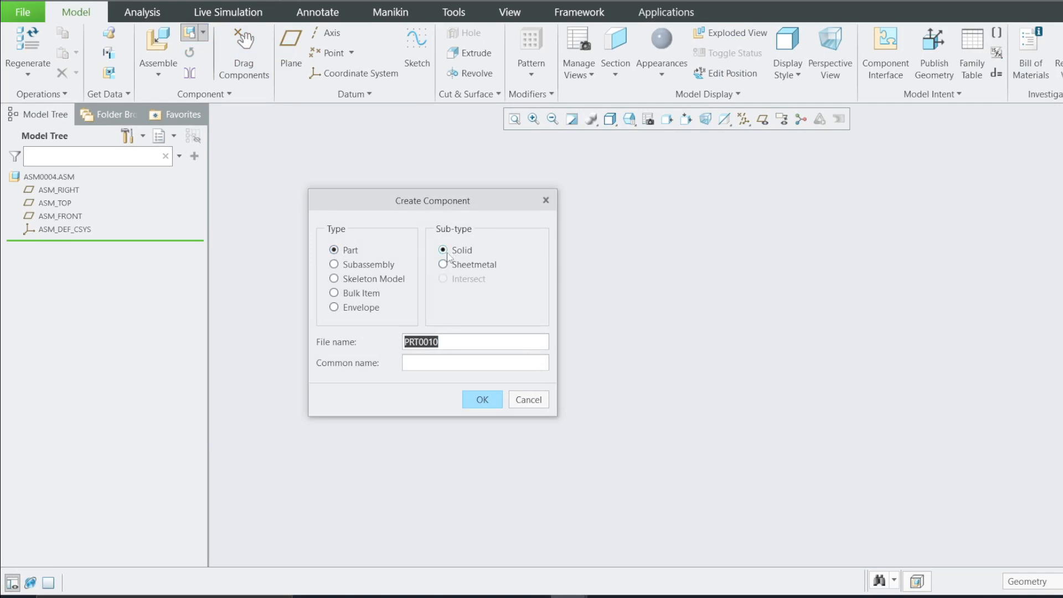
click(470, 402)
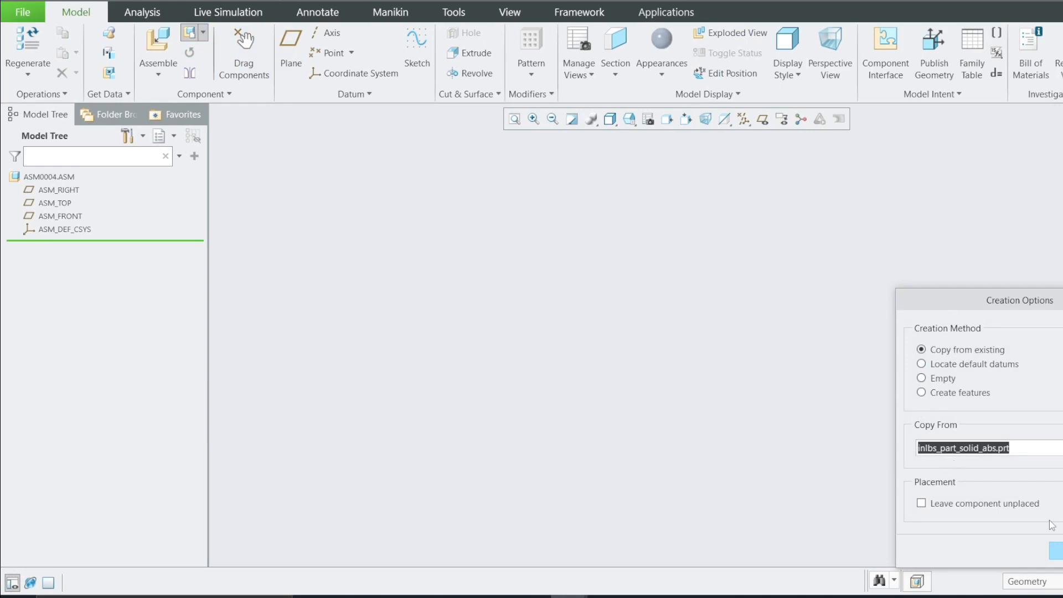
click(1056, 550)
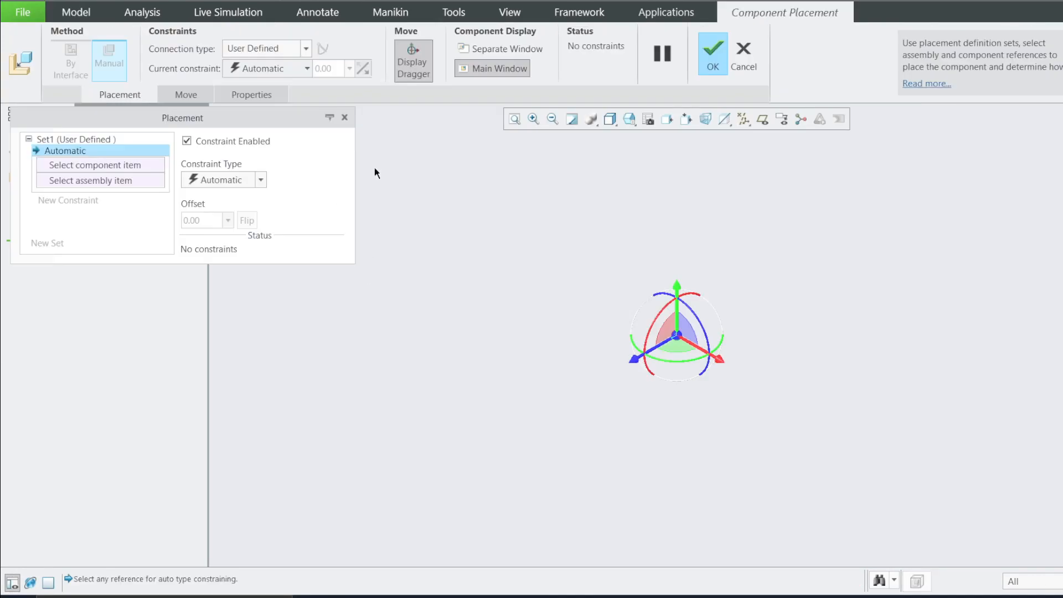
click(205, 183)
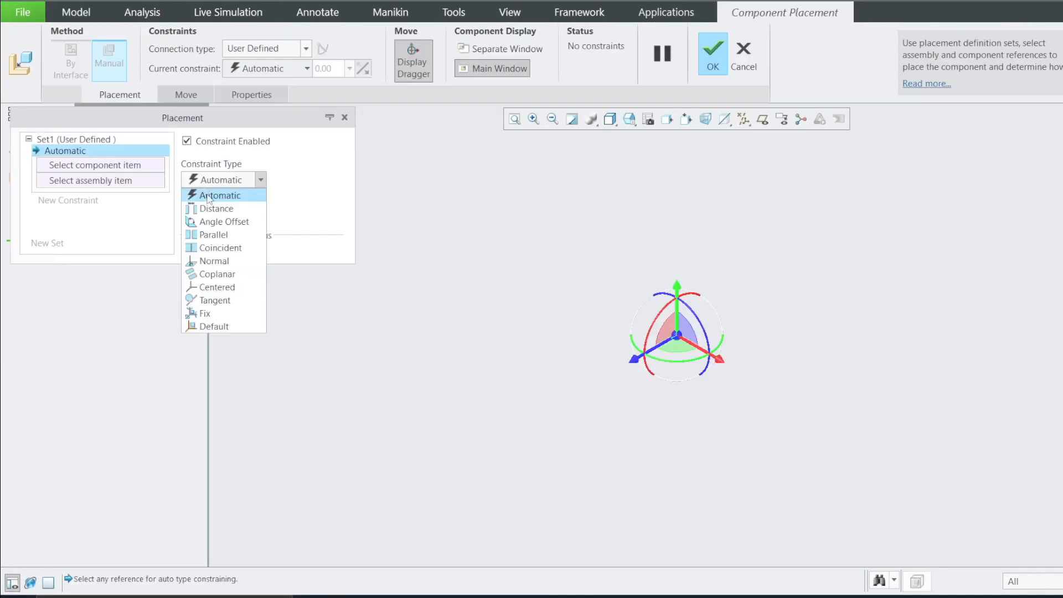
click(214, 326)
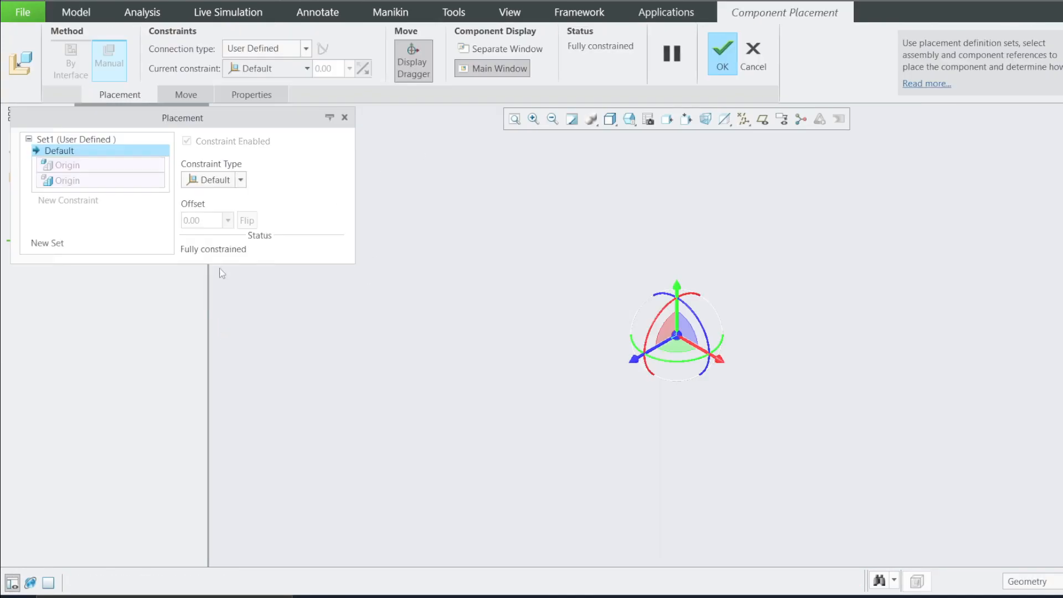
click(722, 64)
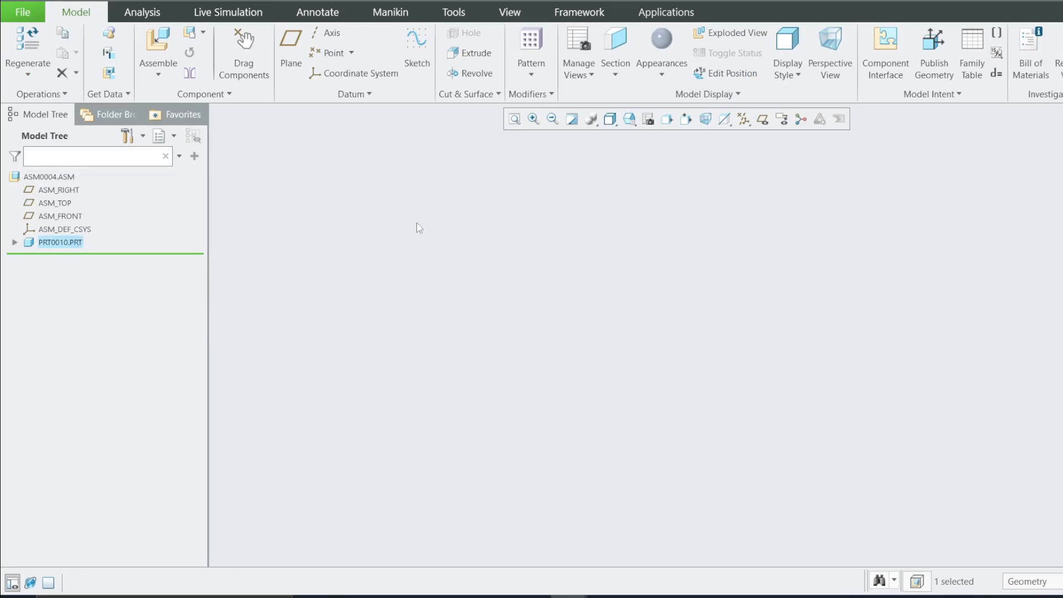
Add a second new solid part PRT0011 to the assembly, placed with a Default constraint
click(190, 34)
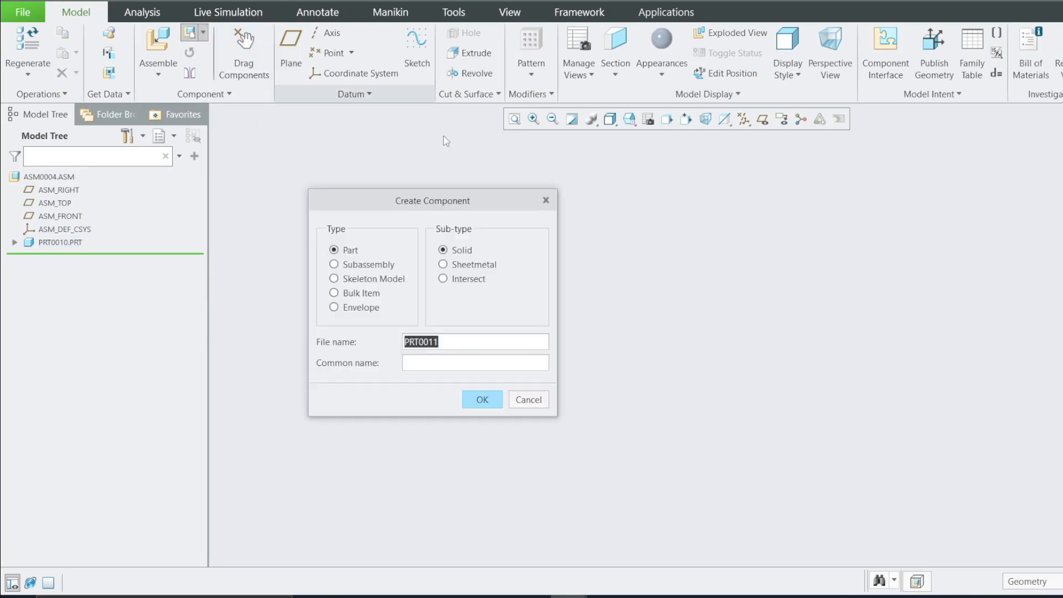
click(470, 396)
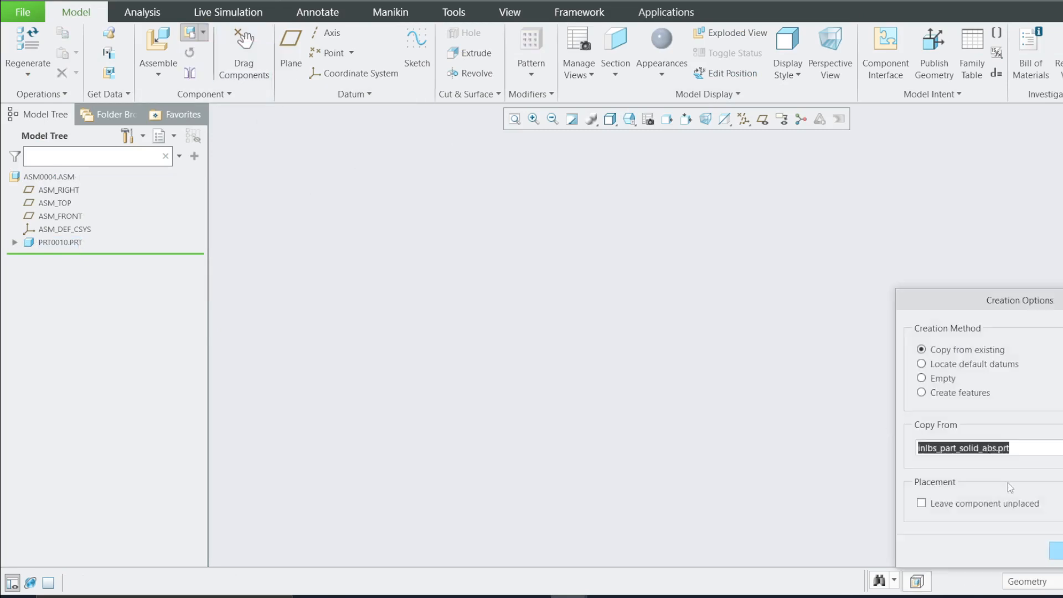
click(1056, 548)
click(224, 183)
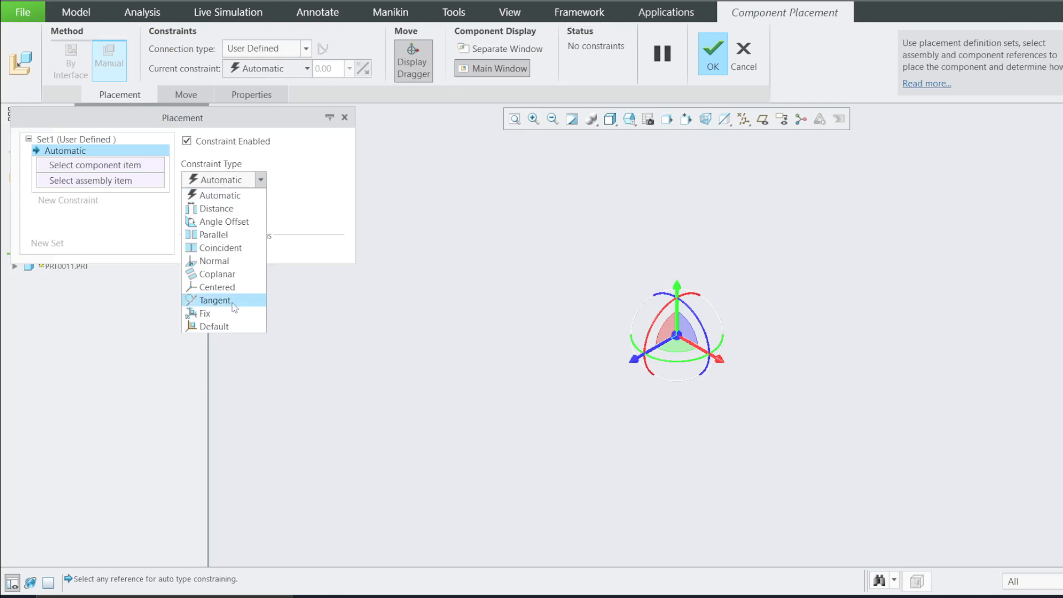
click(222, 328)
click(722, 56)
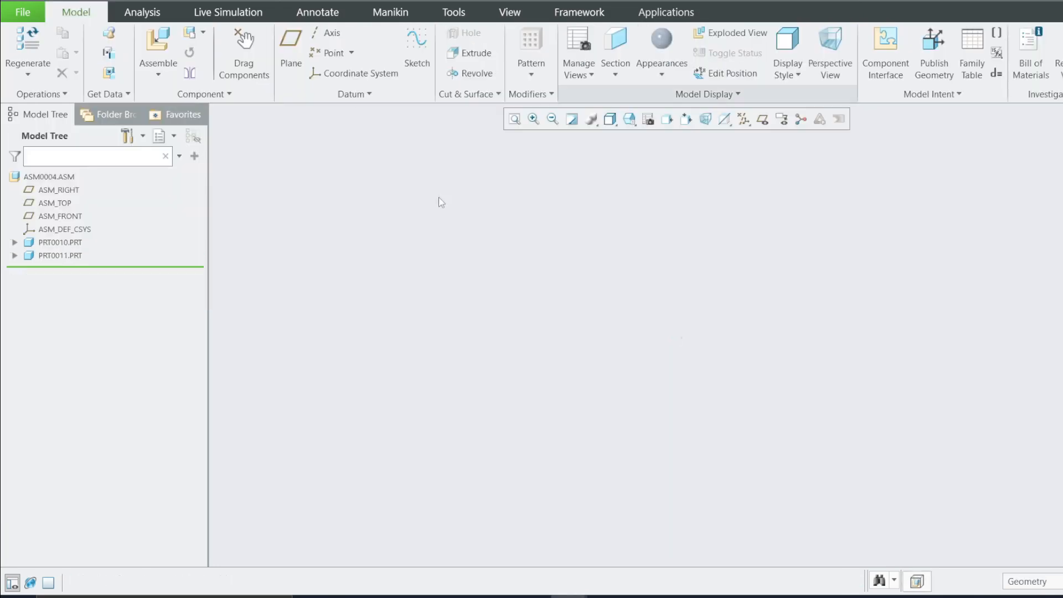
Activate part PRT0010 within the assembly
click(61, 243)
click(61, 256)
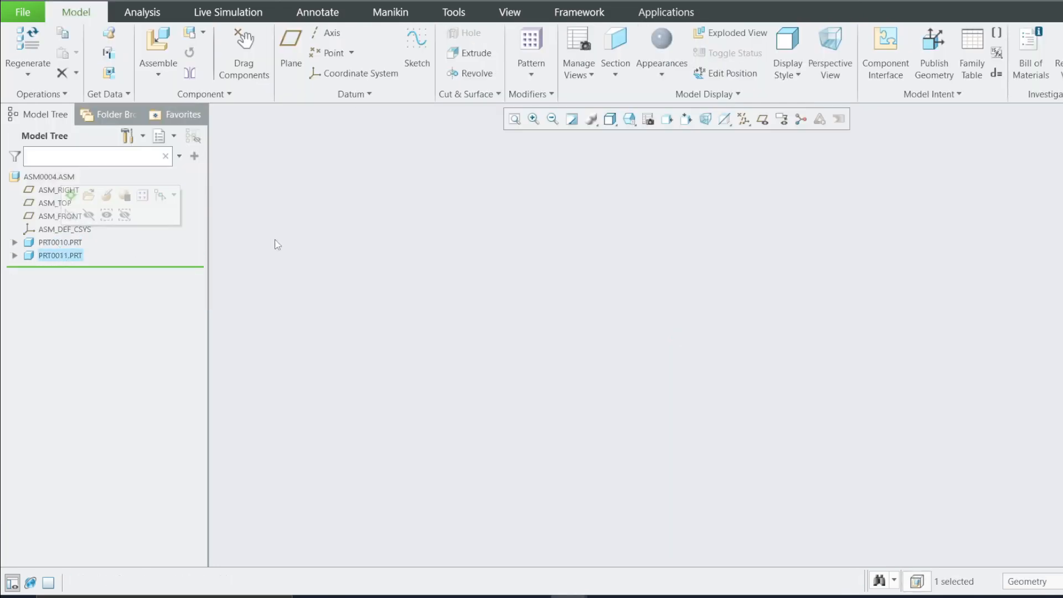
right_click(55, 242)
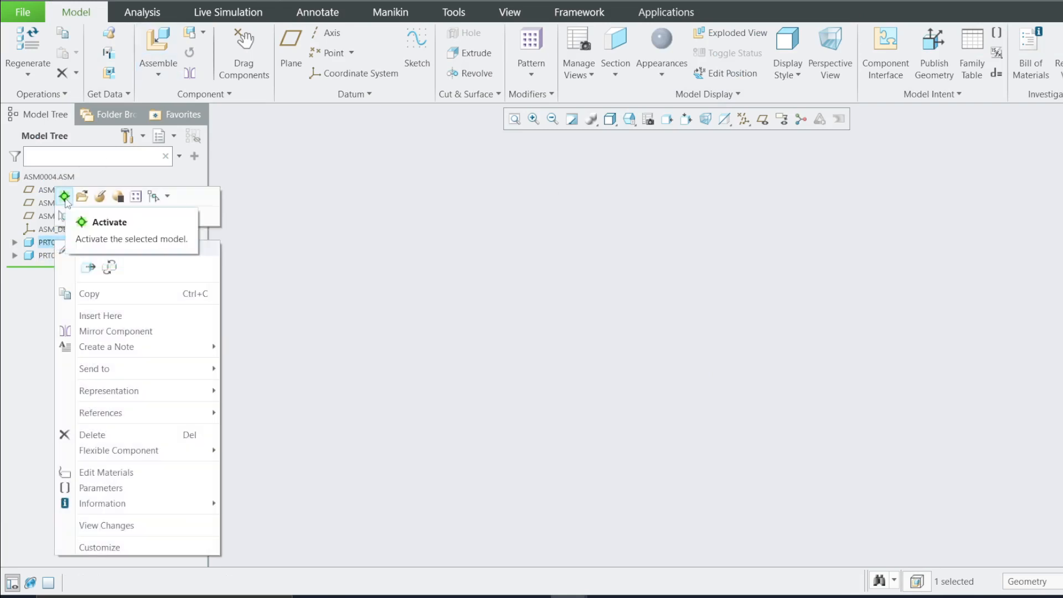
click(64, 197)
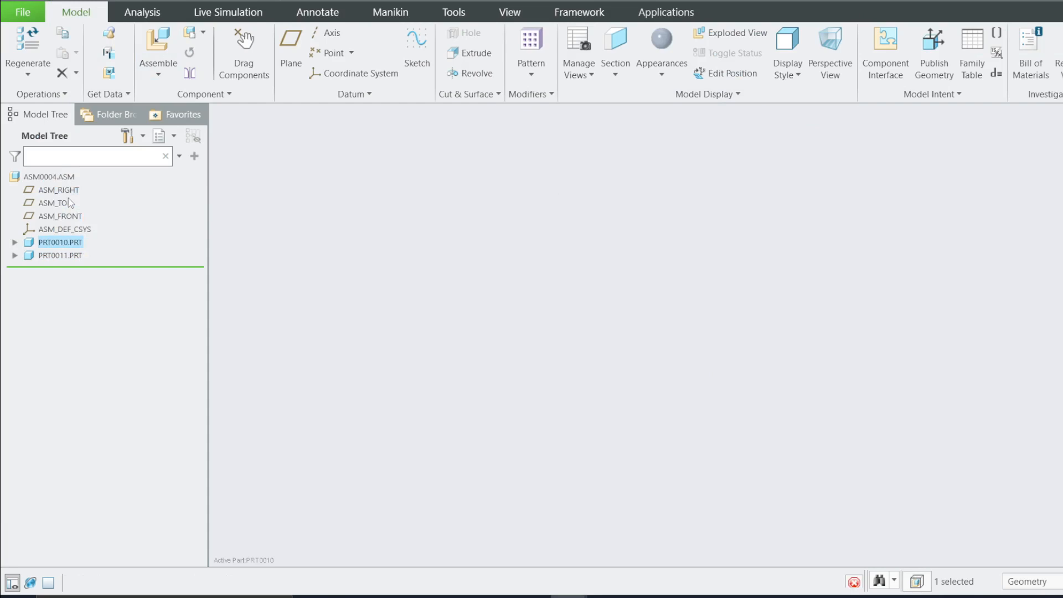
Start an extrusion sketched on PRT0010's TOP plane and orient the sketch view flat to the screen
click(15, 242)
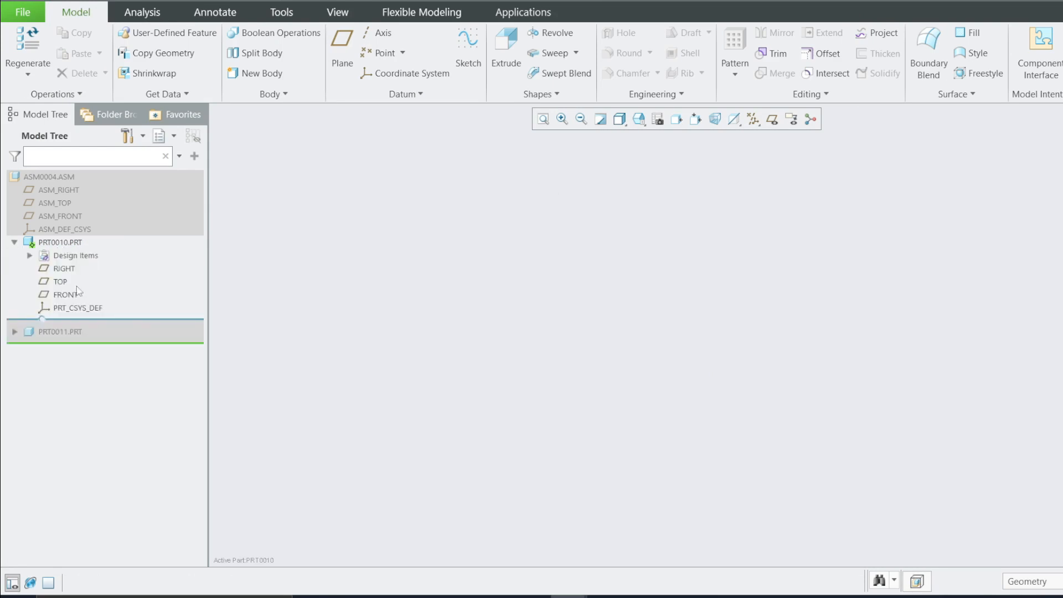
click(61, 282)
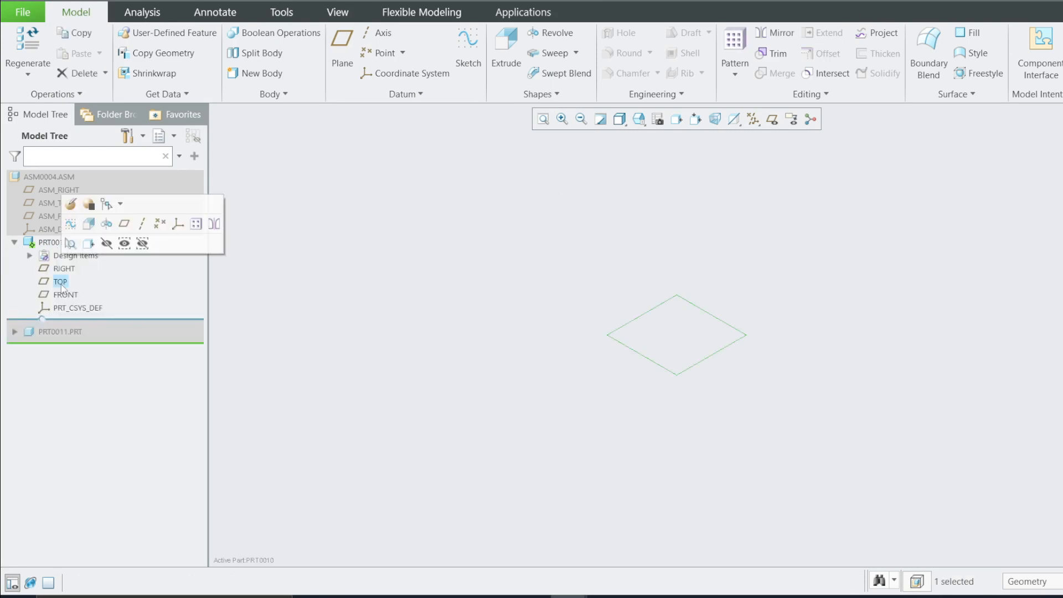
click(87, 223)
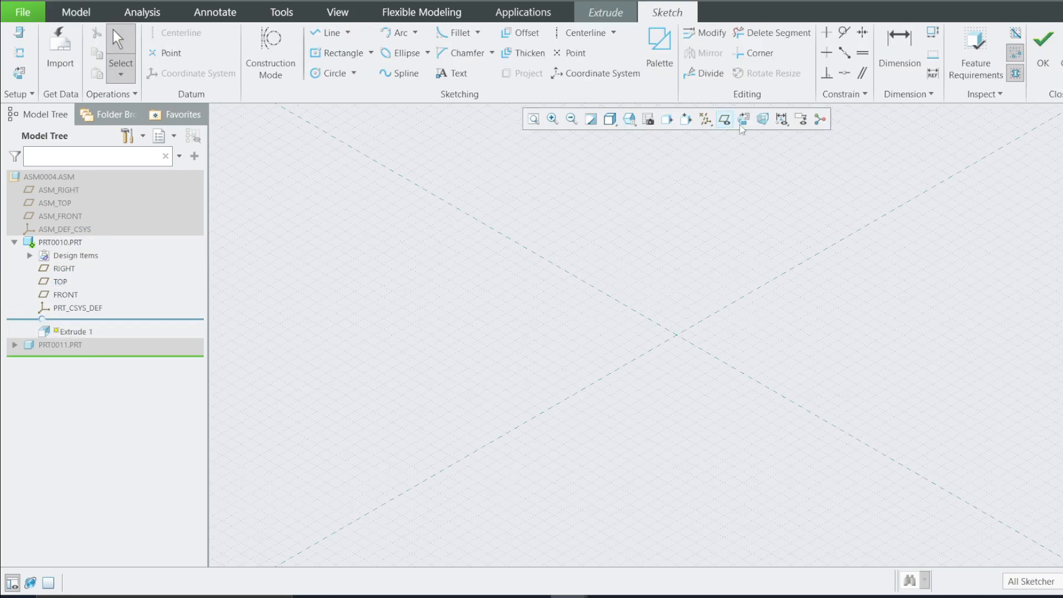
click(743, 121)
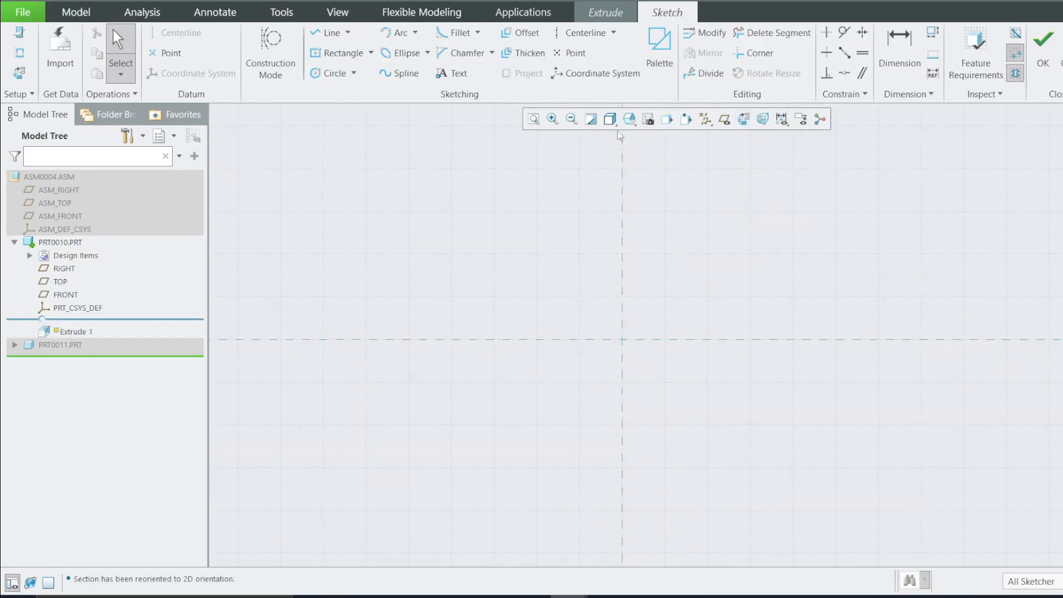
Sketch a center rectangle at the origin, about 250 by 130
click(371, 54)
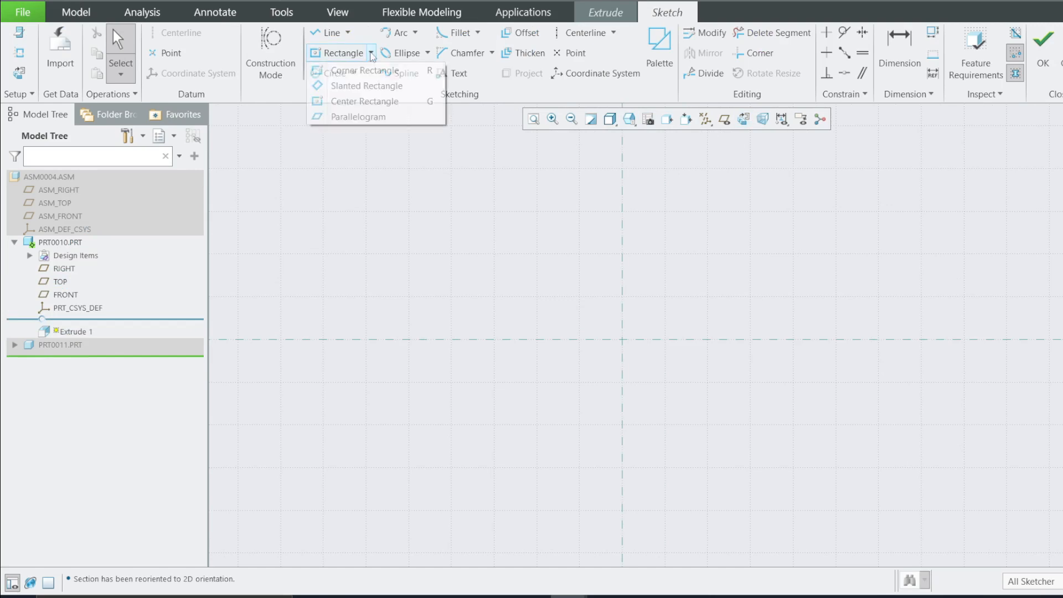
click(364, 101)
click(621, 339)
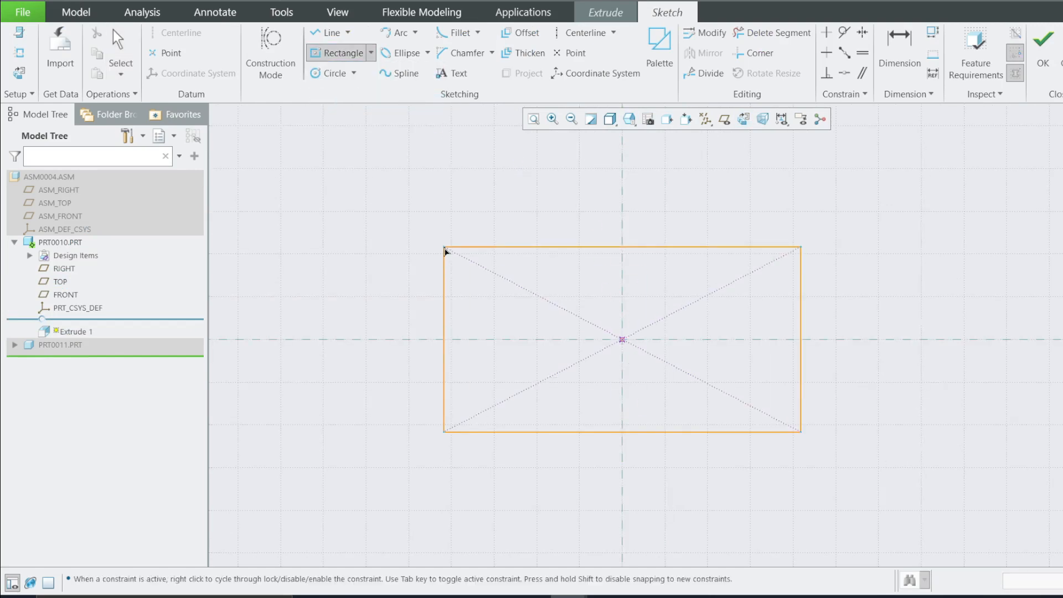
click(443, 246)
Set the rectangle's width to 10 mm
click(899, 50)
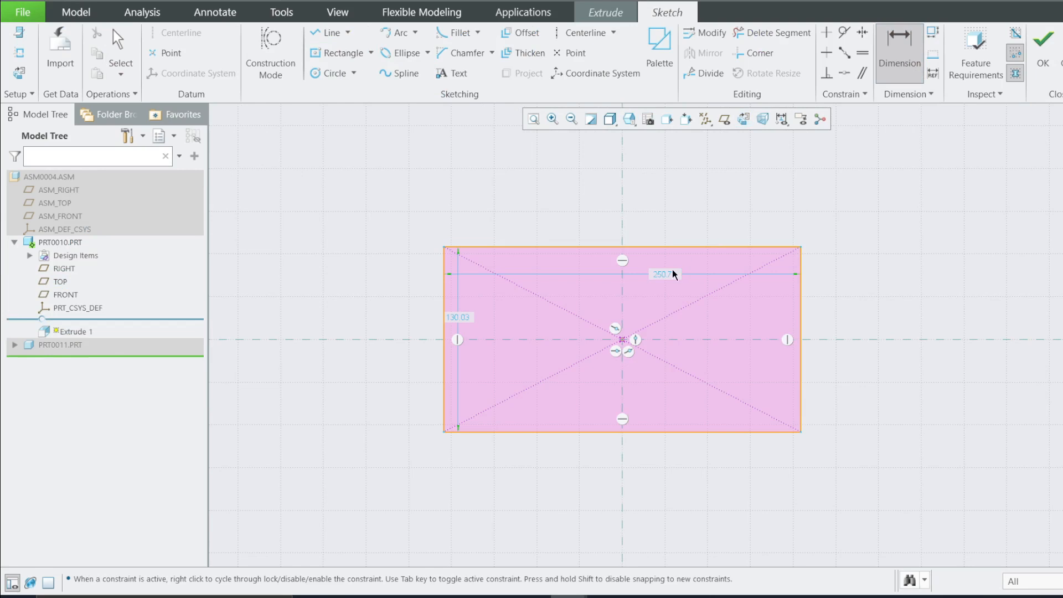
double_click(660, 275)
text(1)
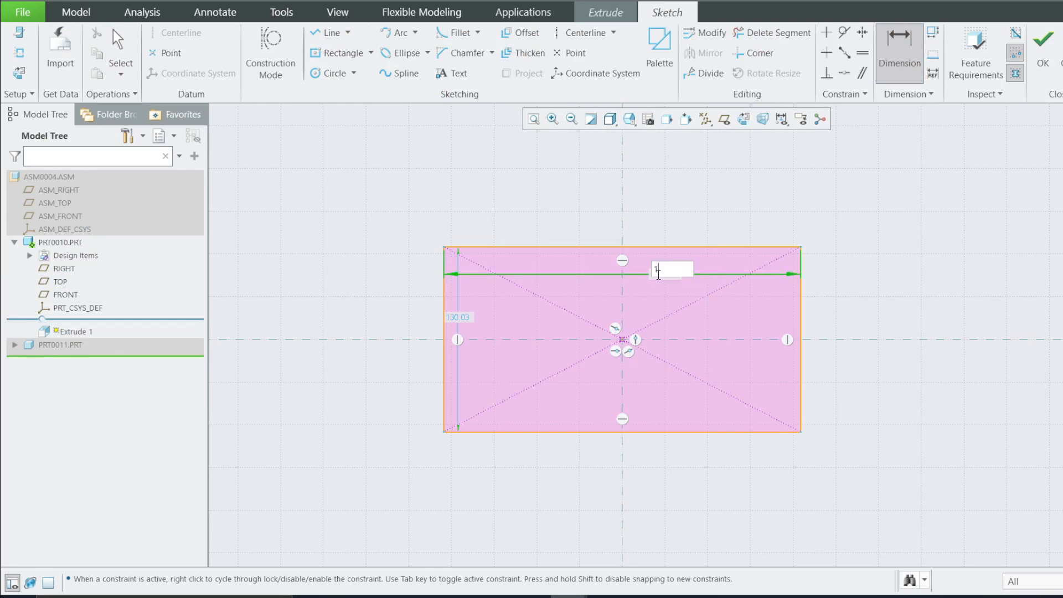
text(0)
key(Return)
Set the rectangle's width to 100 mm
scroll(637, 313, up, 2)
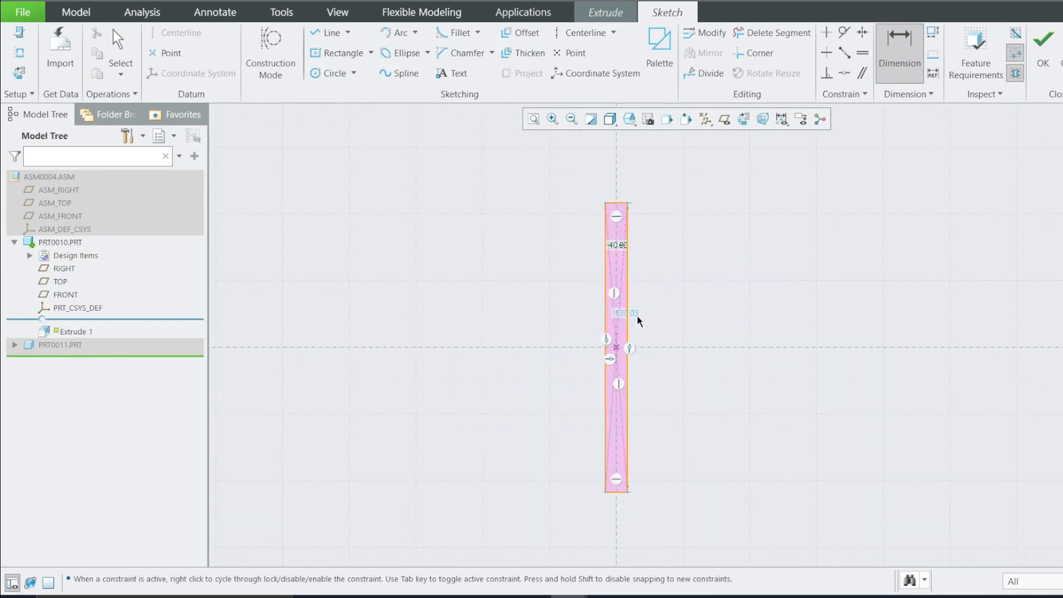
double_click(620, 251)
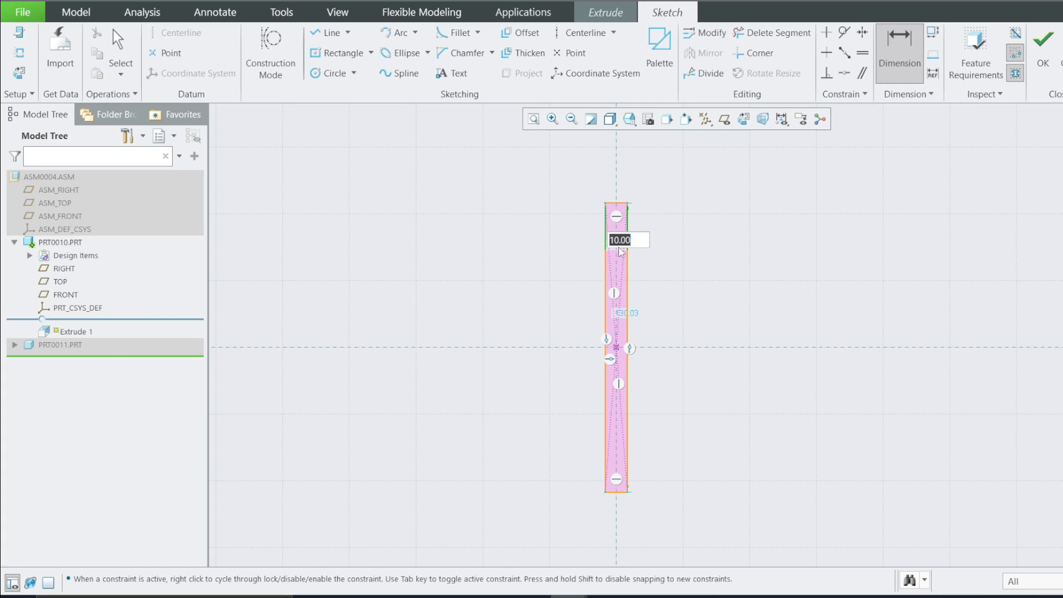
text(100)
key(Return)
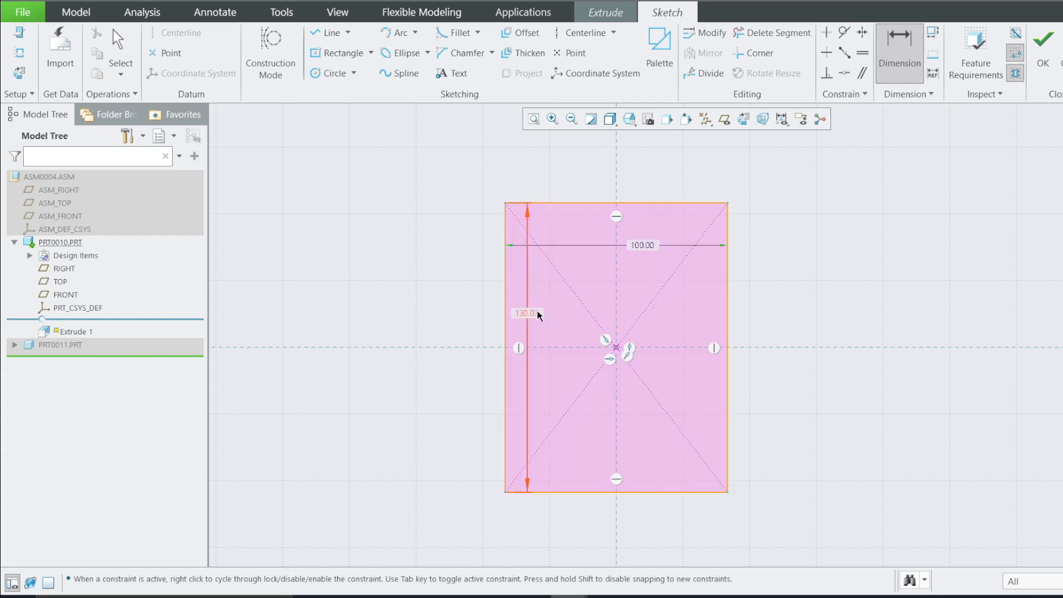
Set the rectangle's height to 60 mm
double_click(538, 313)
text(60)
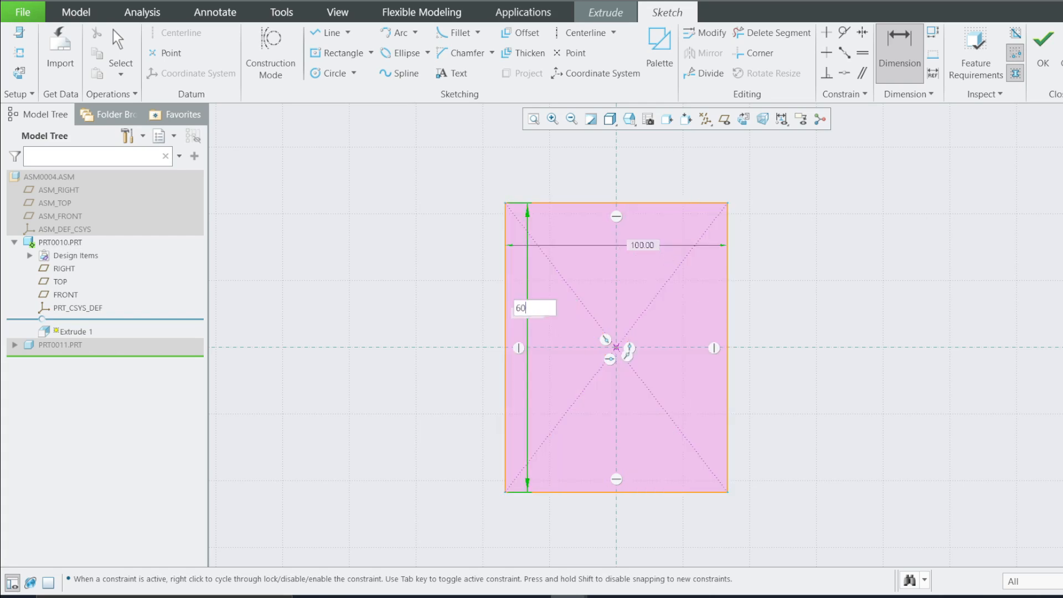
key(Return)
Finish the sketch and extrude the rectangle to a depth of 5 mm
click(1042, 55)
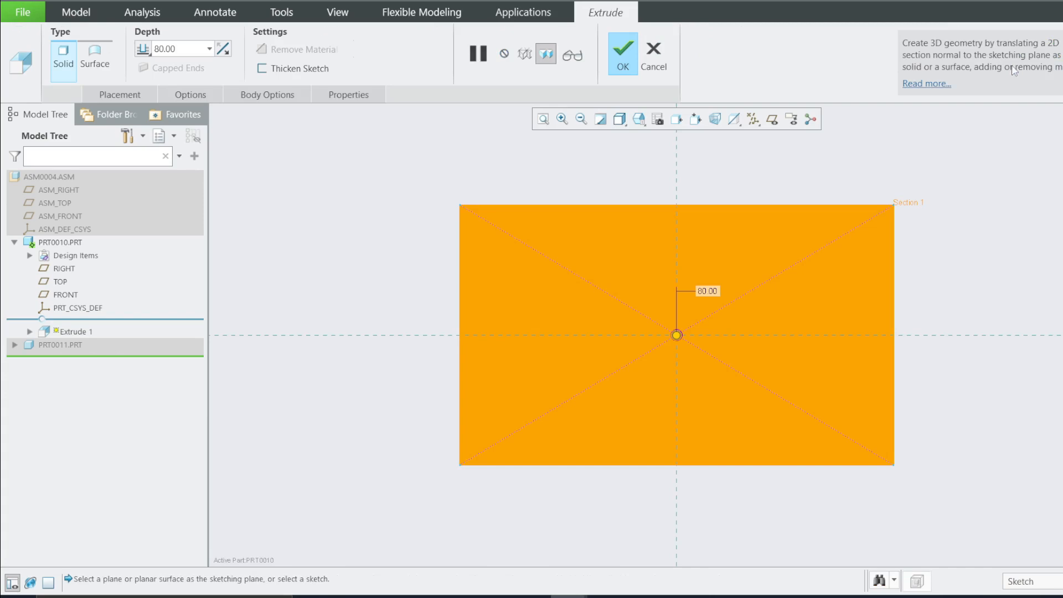
double_click(180, 50)
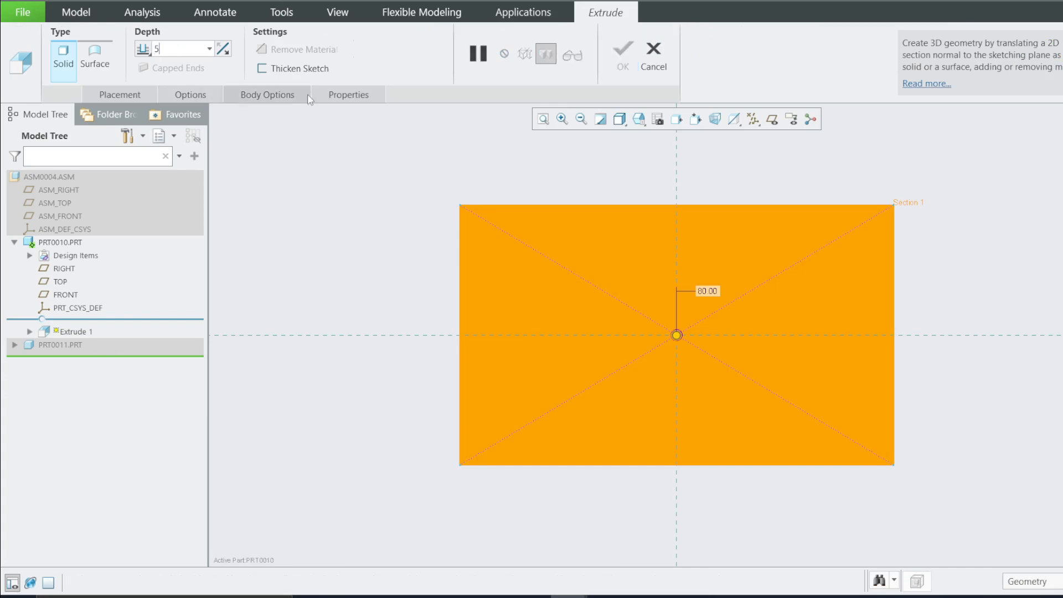
click(622, 54)
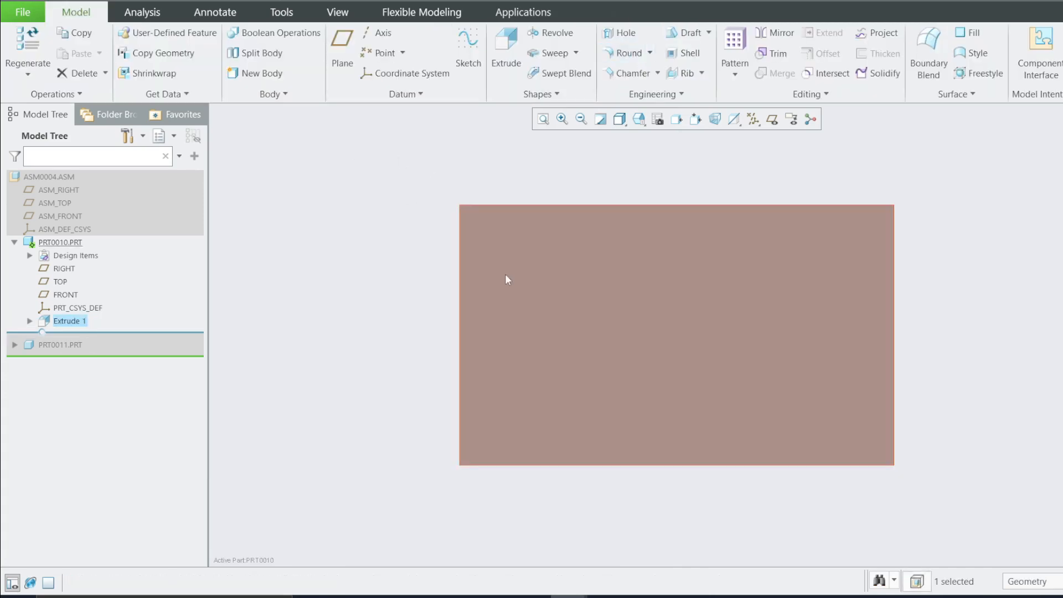
Round the plate's four vertical corner edges with a 5 mm radius
middle_drag(505, 274, 503, 250)
scroll(399, 347, down, 2)
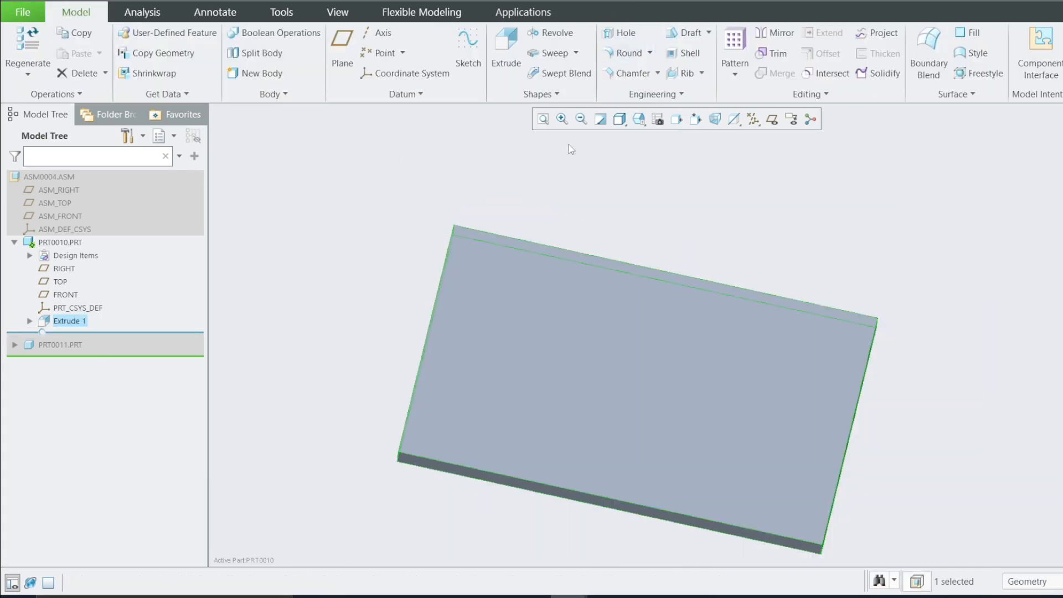
click(617, 53)
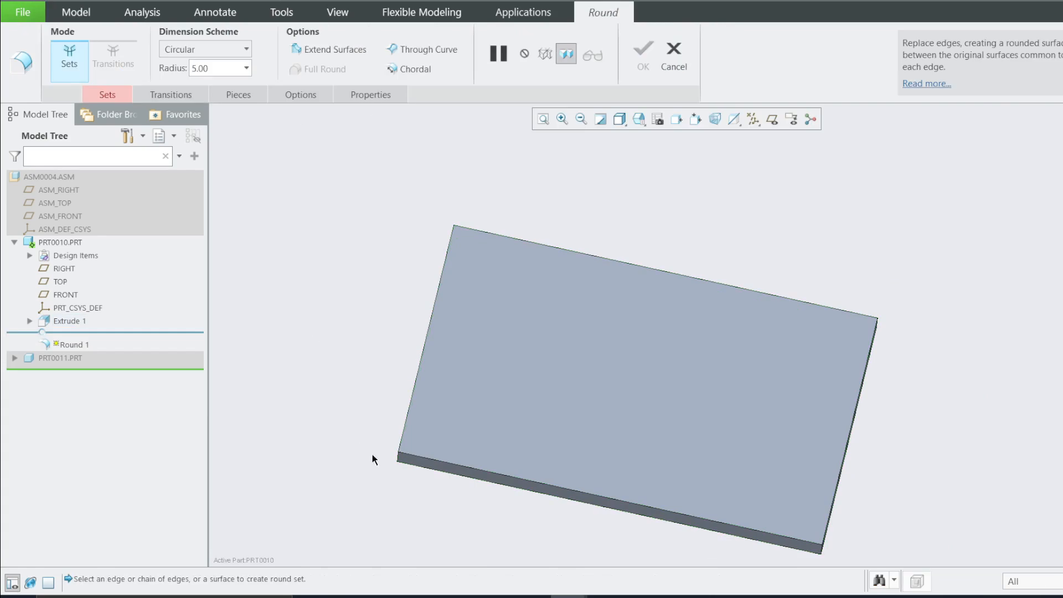
click(396, 461)
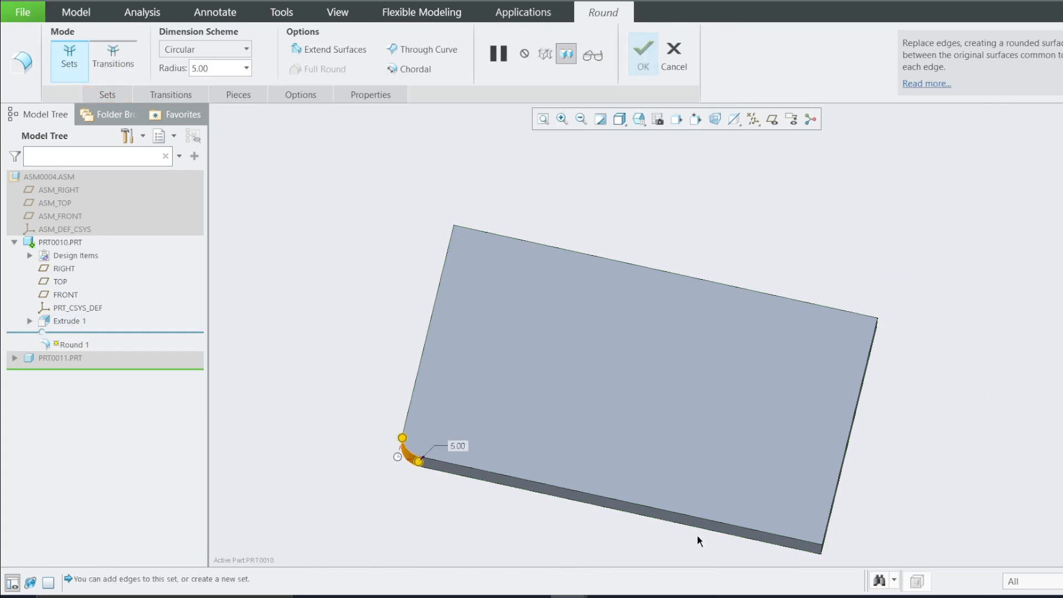
ctrl+click(821, 551)
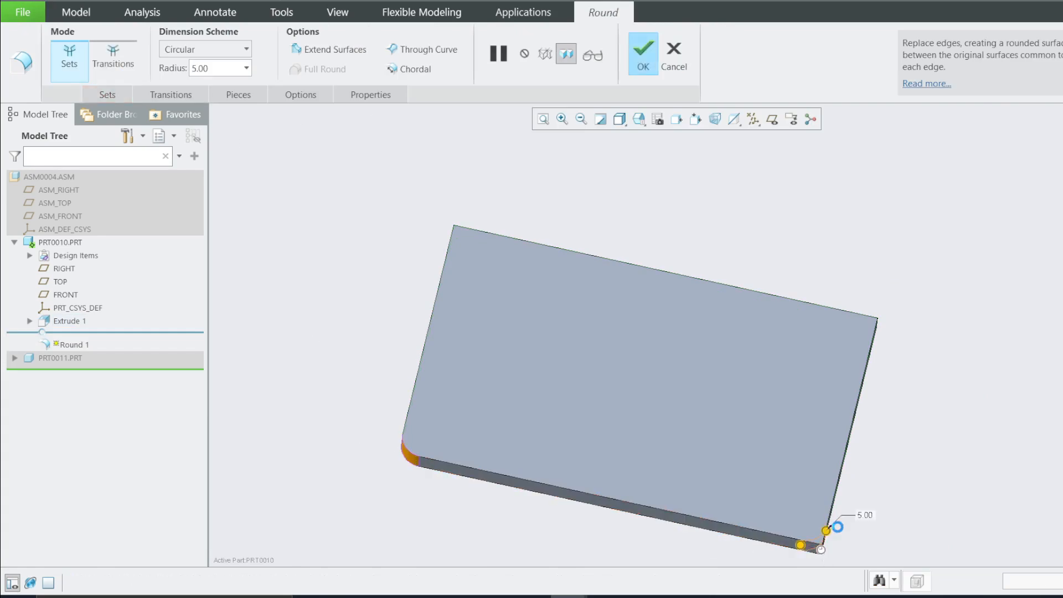
middle_drag(872, 439, 896, 344)
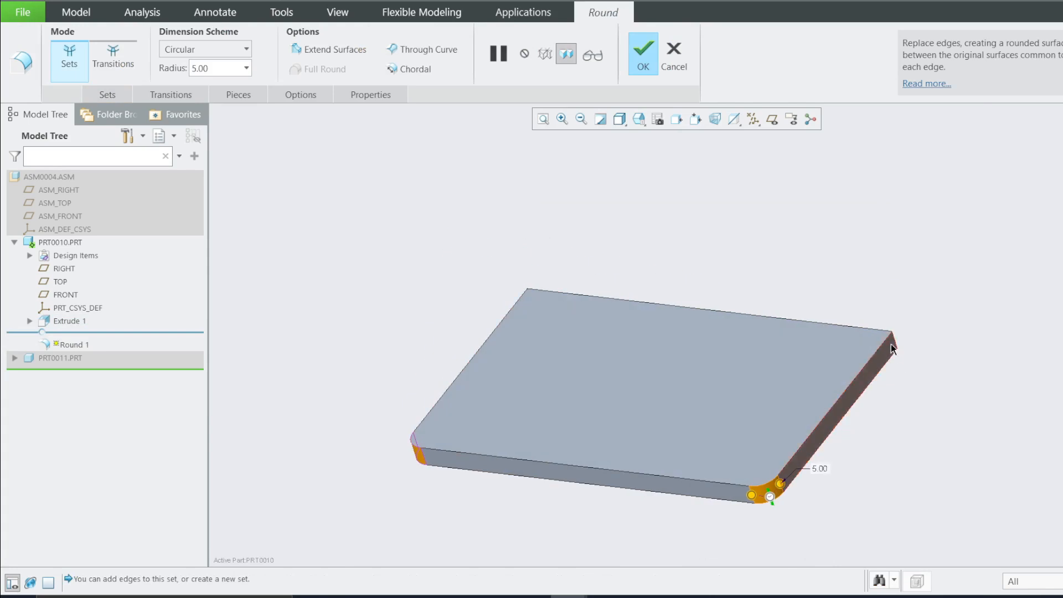
ctrl+click(896, 344)
middle_drag(756, 343, 636, 344)
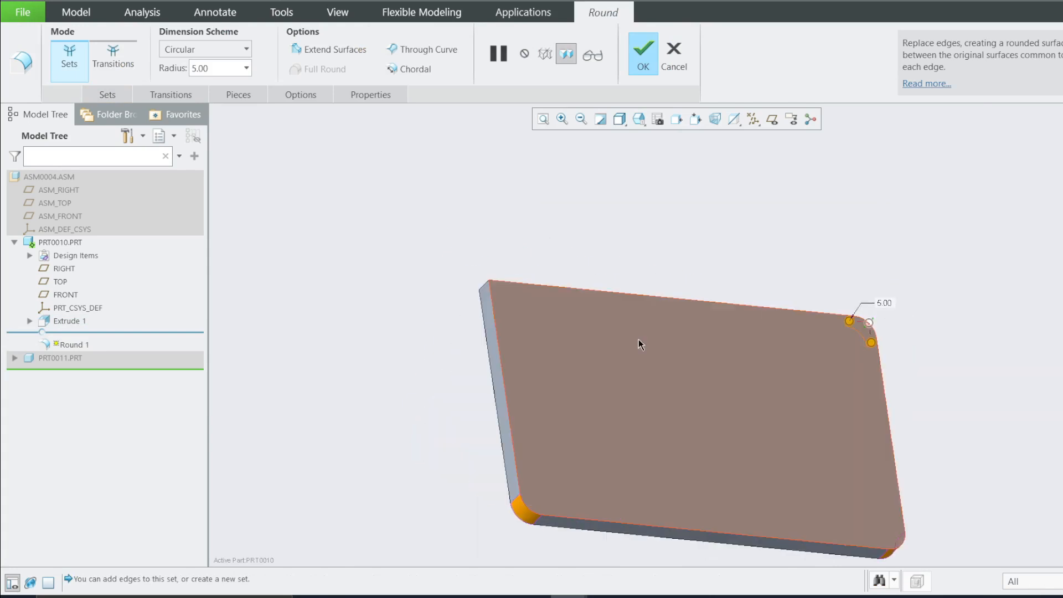
ctrl+click(487, 292)
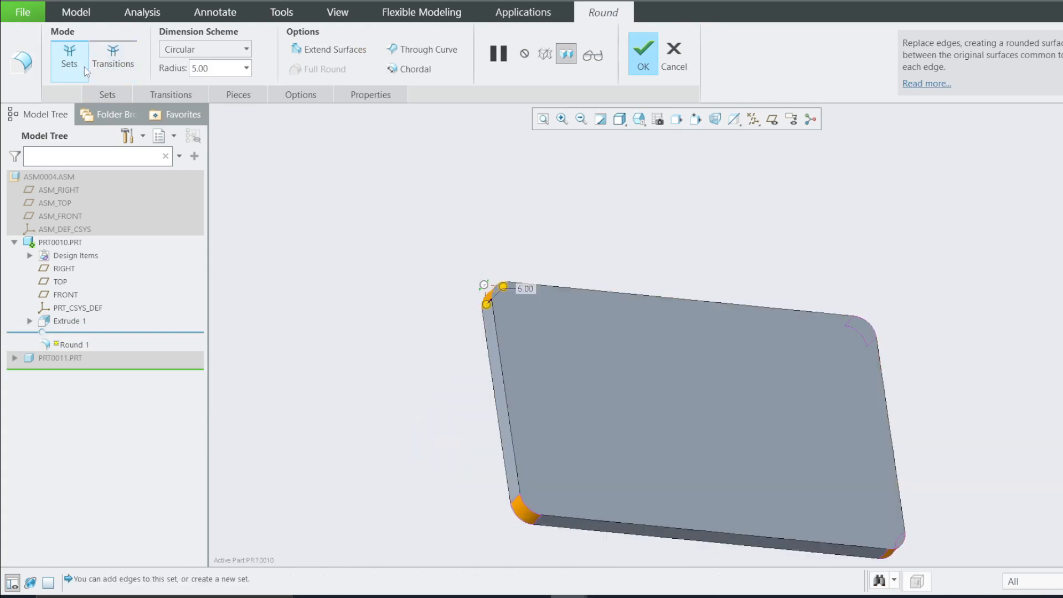
click(643, 58)
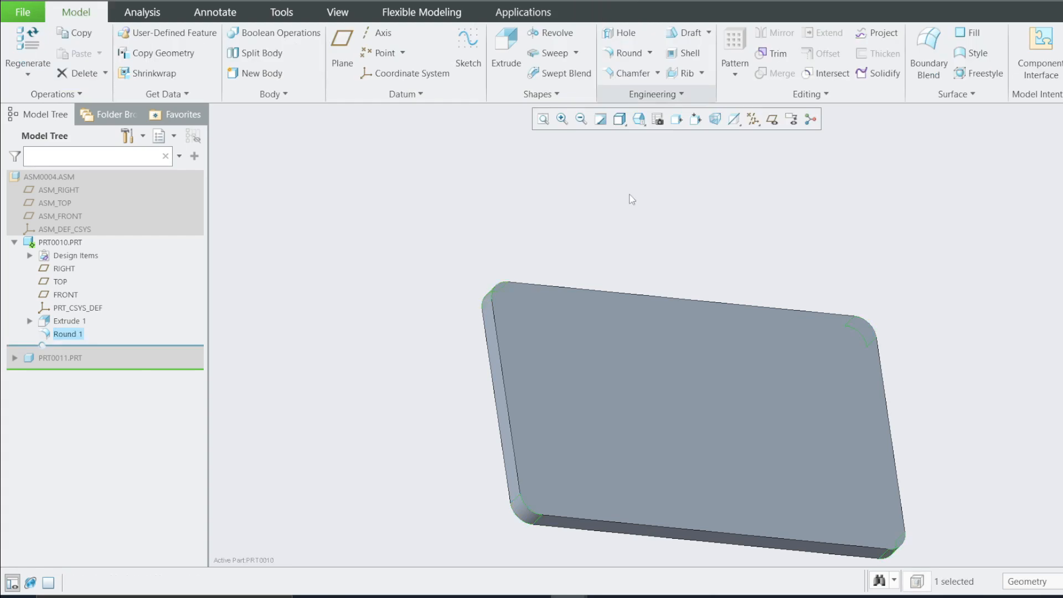
Start a sketch on the plate's top face and draw a construction center rectangle at the origin
right_click(66, 334)
click(286, 287)
click(576, 348)
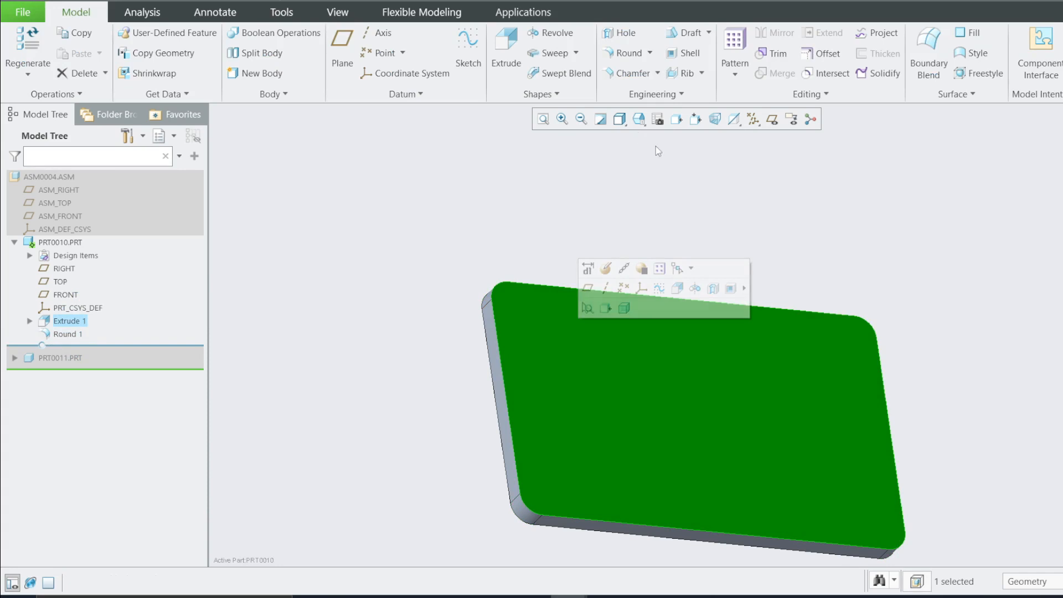
click(658, 288)
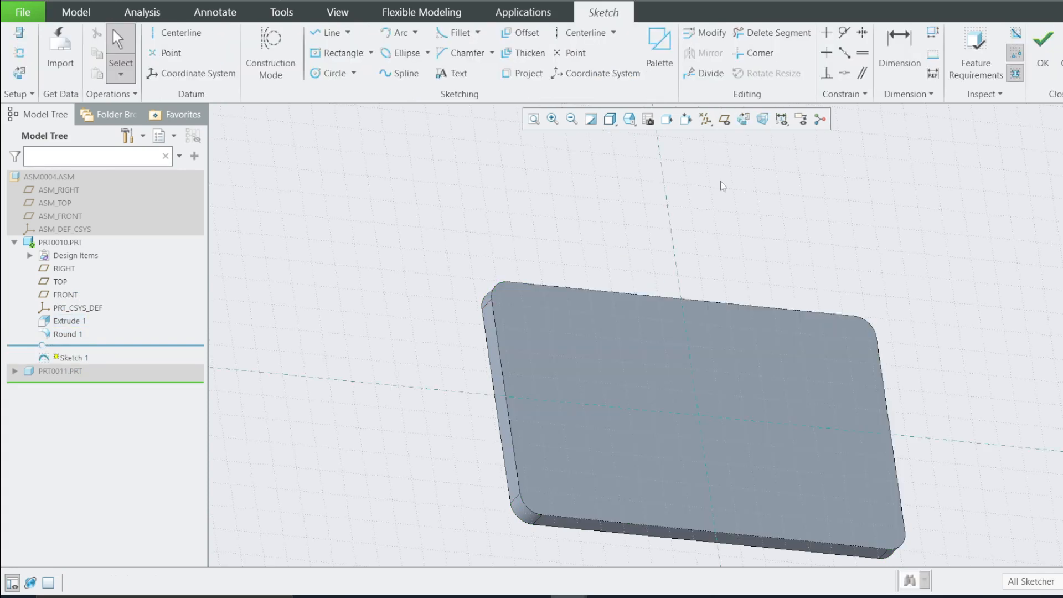
click(750, 121)
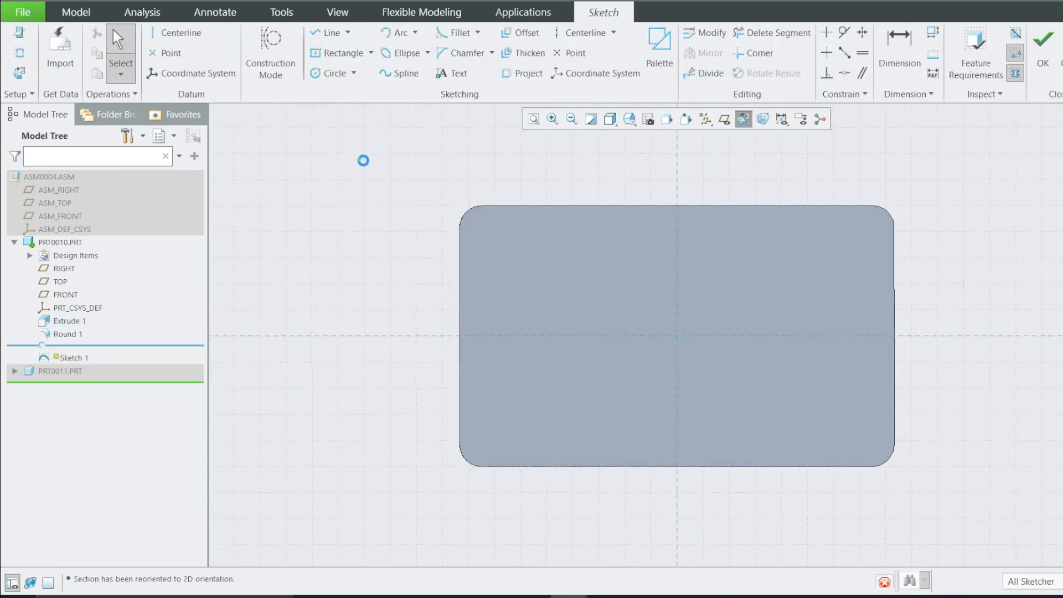
click(370, 53)
click(366, 86)
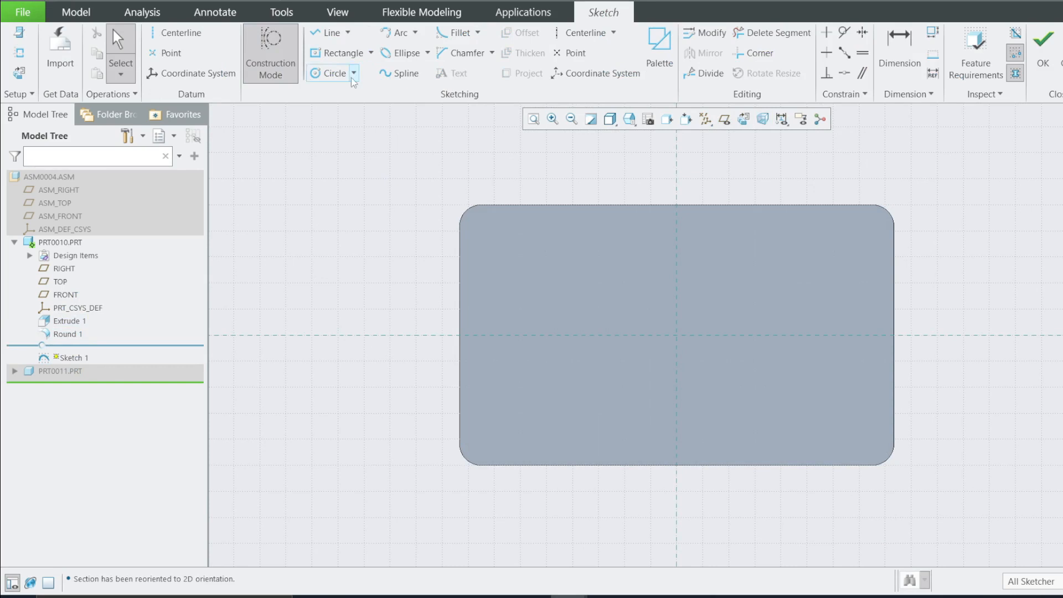
click(355, 53)
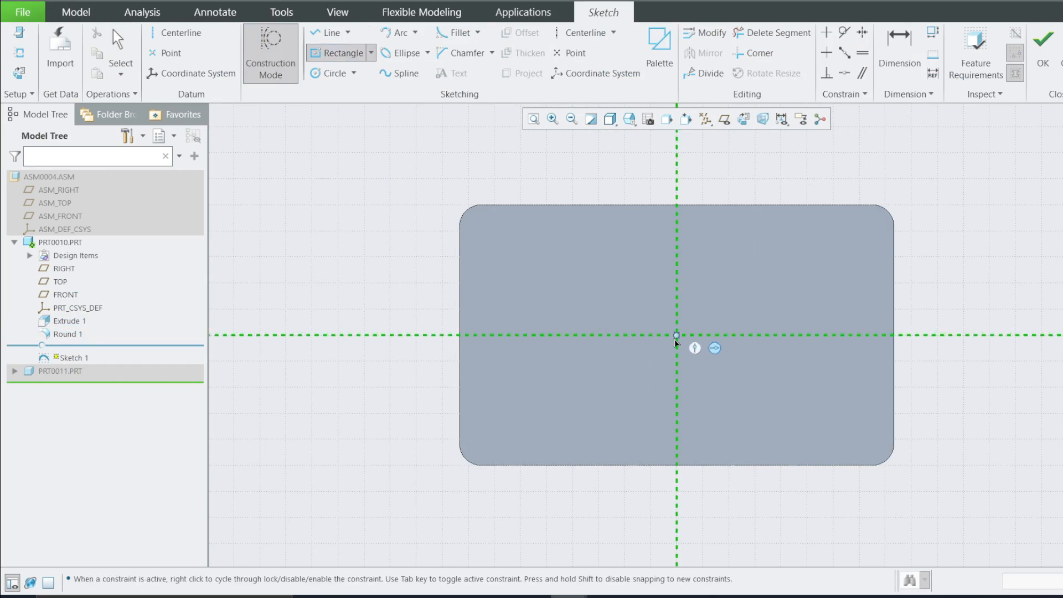
click(676, 335)
middle_click(651, 201)
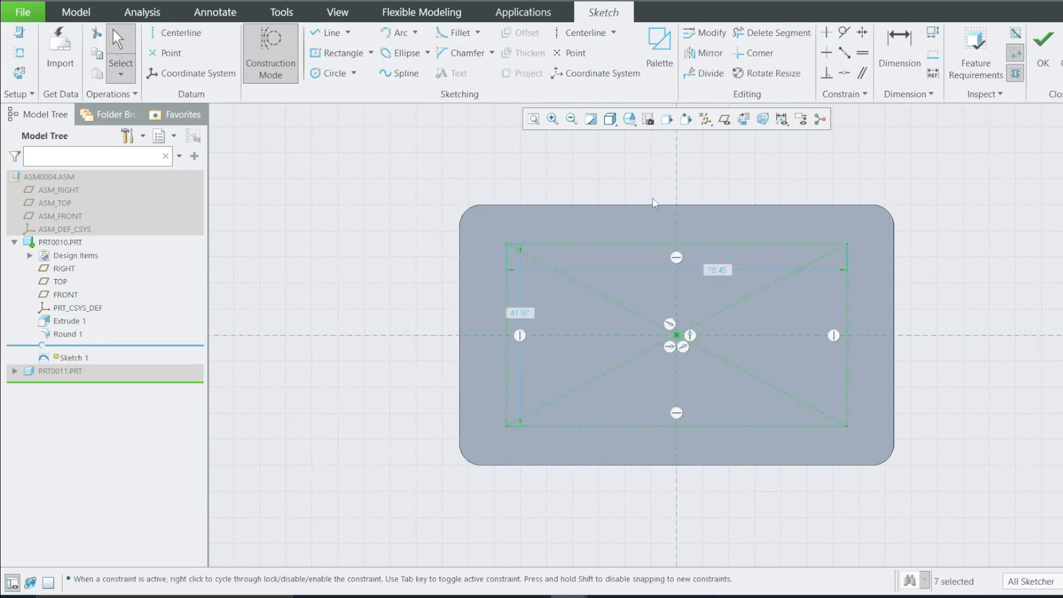
Set the construction rectangle's width to 80 mm and its height to 40 mm
click(713, 277)
key(d)
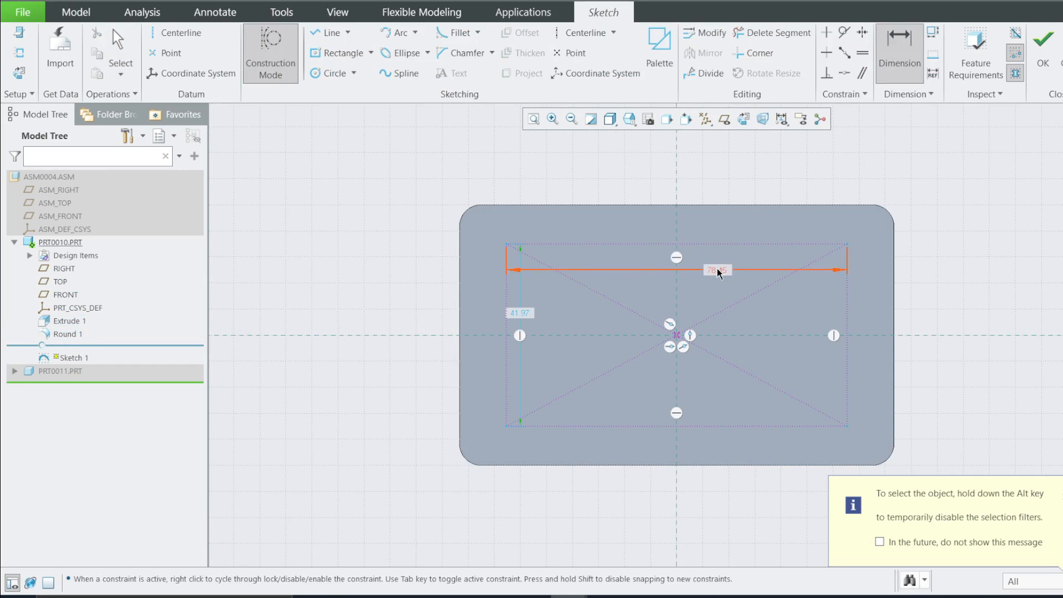
double_click(718, 270)
text(80)
key(Return)
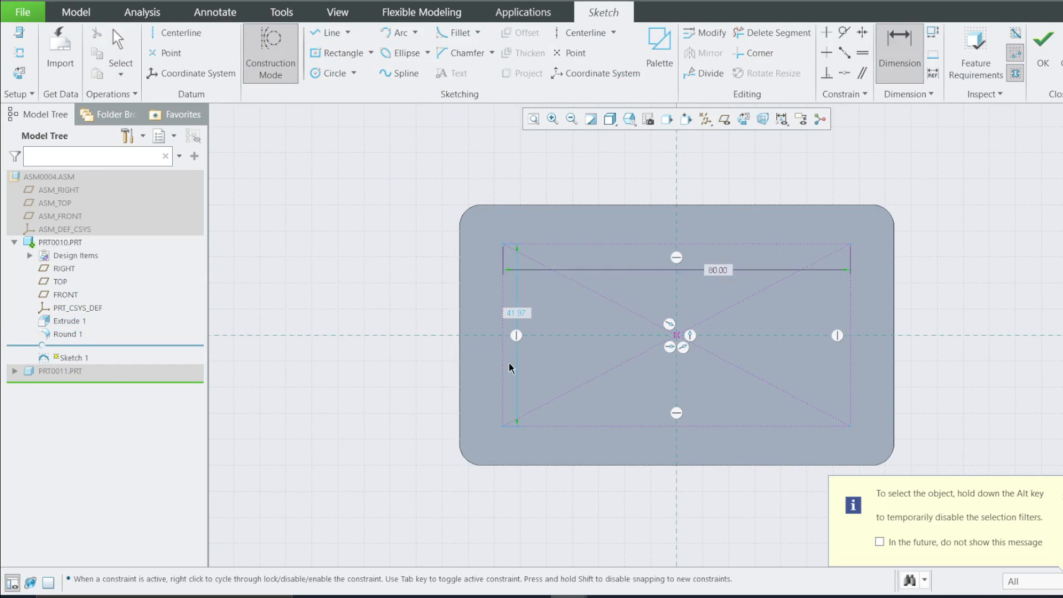
double_click(516, 314)
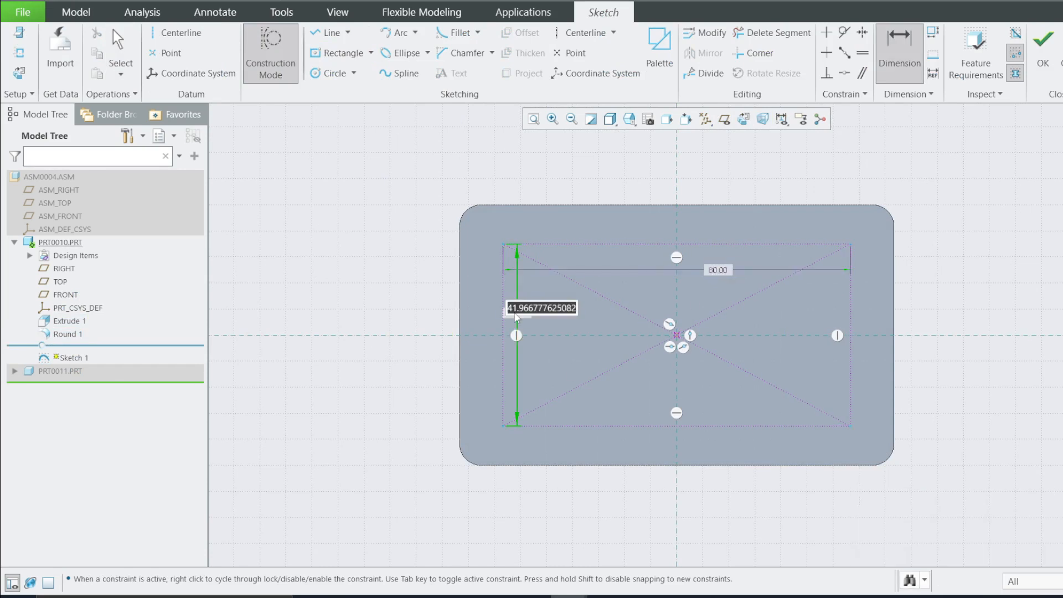
text(40)
key(Return)
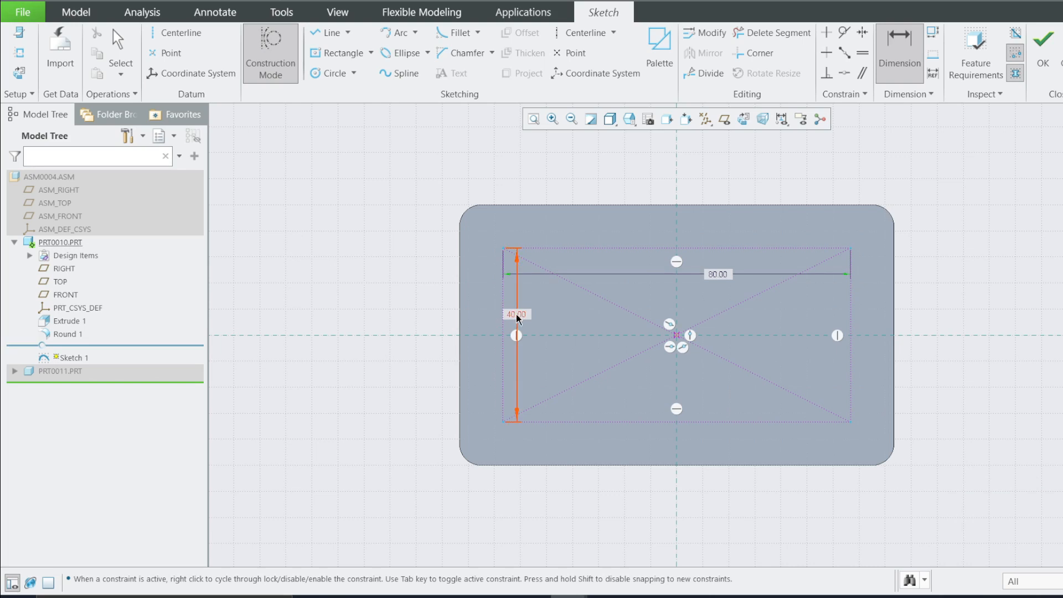
Draw four circles centered on the construction rectangle's corners
click(273, 60)
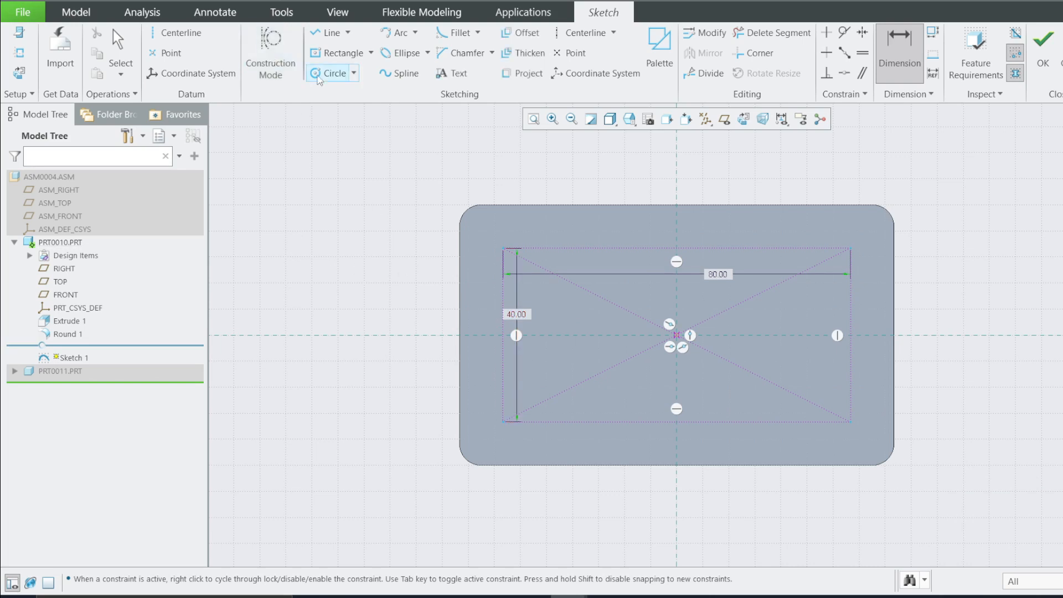
click(327, 73)
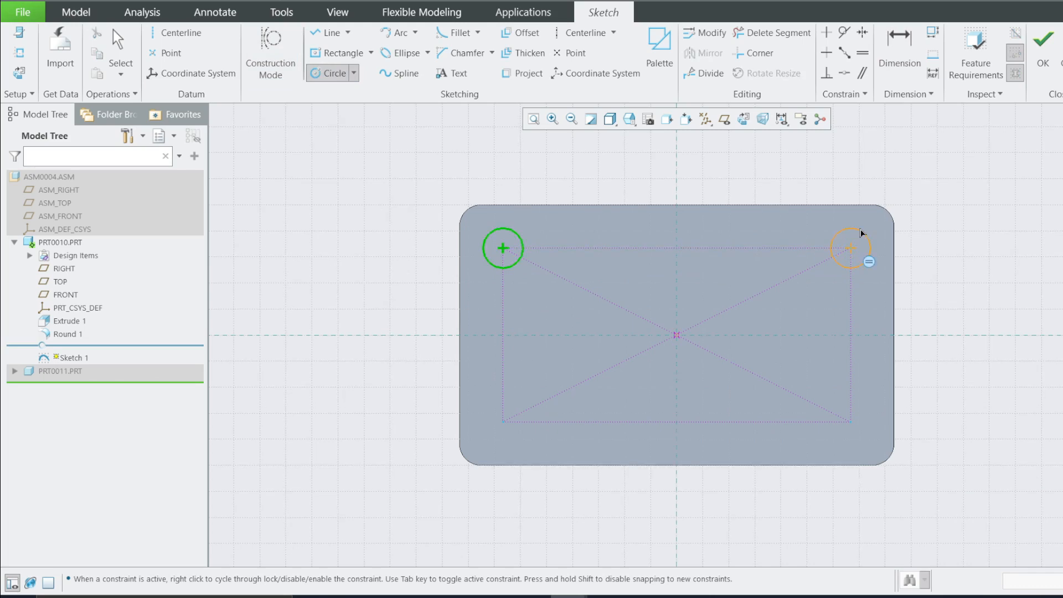
click(858, 231)
click(850, 421)
click(851, 440)
click(502, 421)
click(517, 434)
key(d)
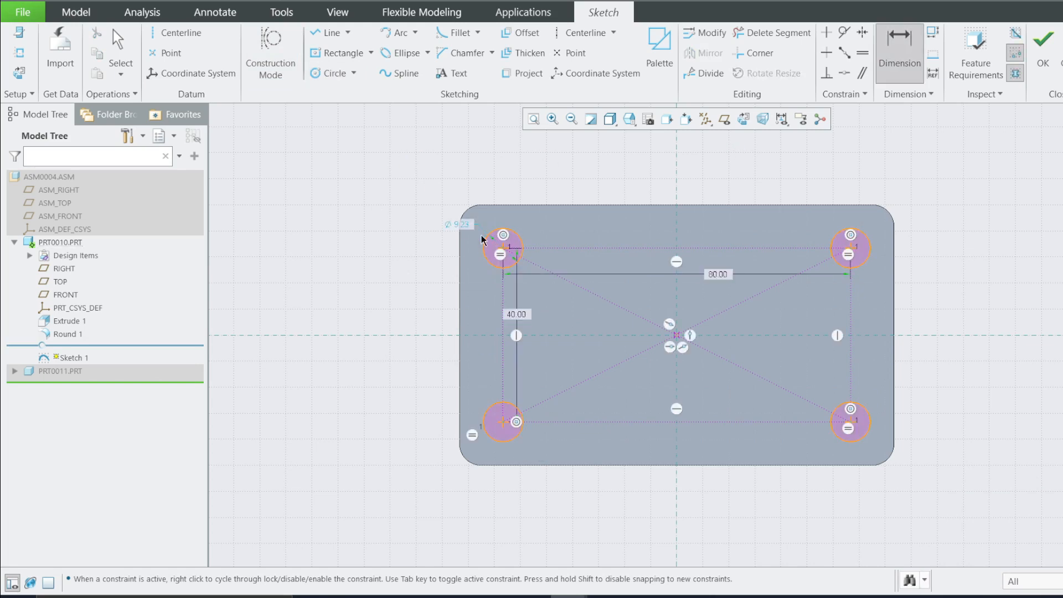
Set the circles' diameter to 10 mm
double_click(464, 226)
text(1)
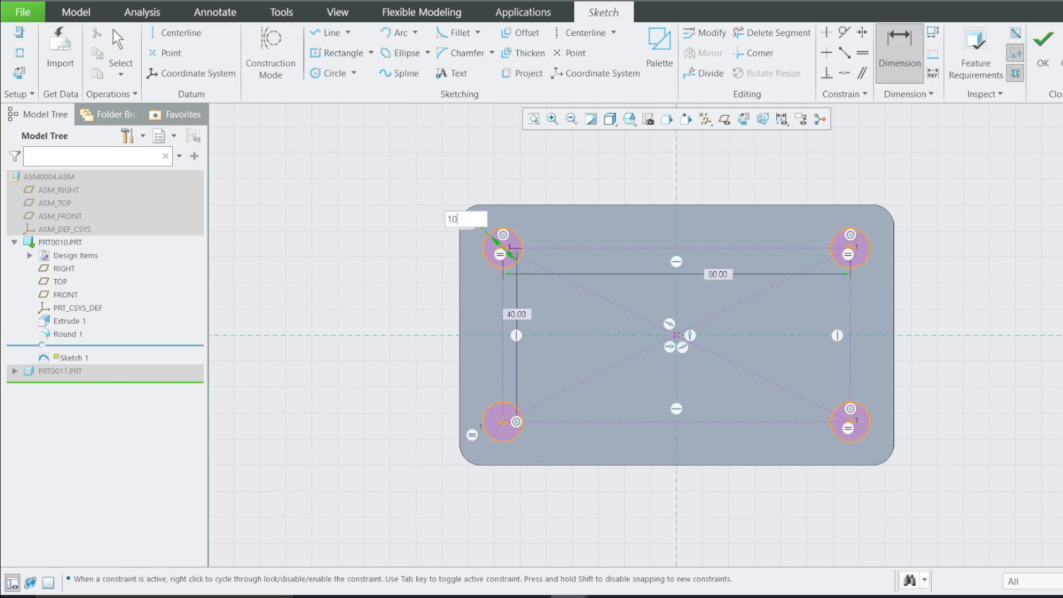
text(0)
key(Return)
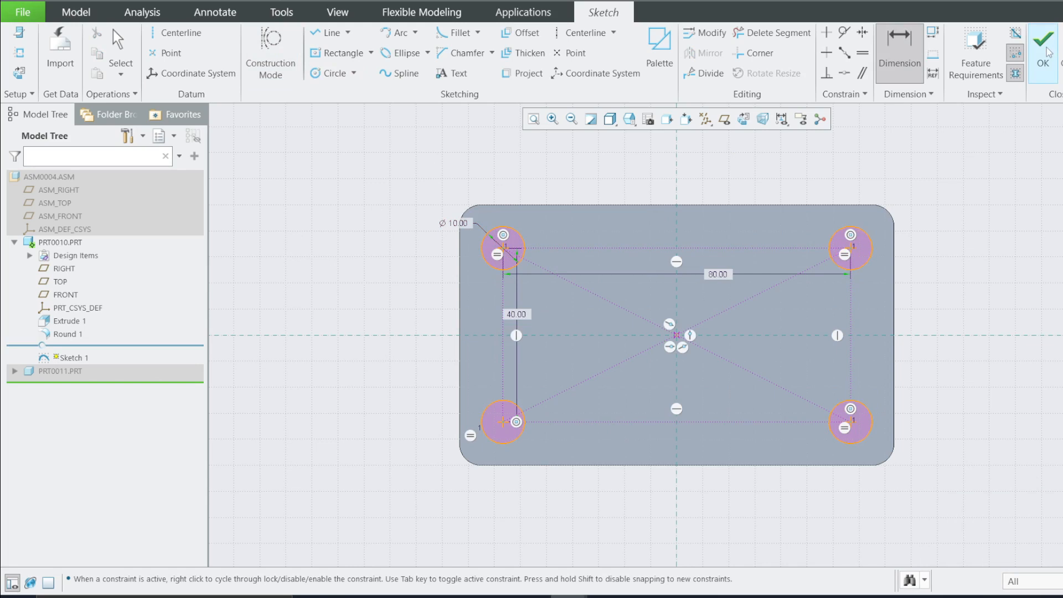
Set the circles' diameter to 8 mm
click(451, 224)
double_click(451, 224)
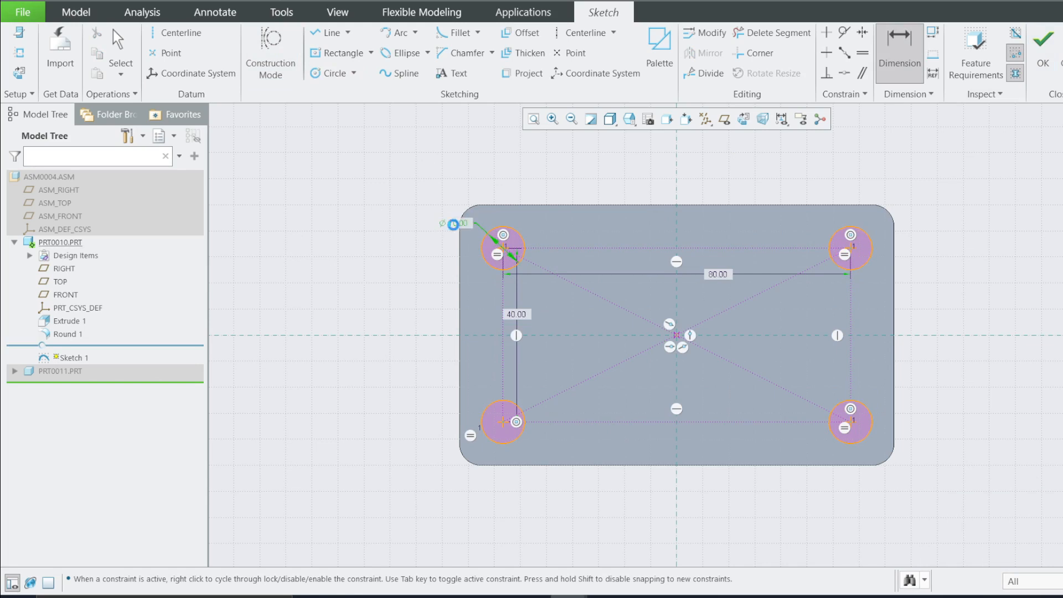
text(8)
key(Return)
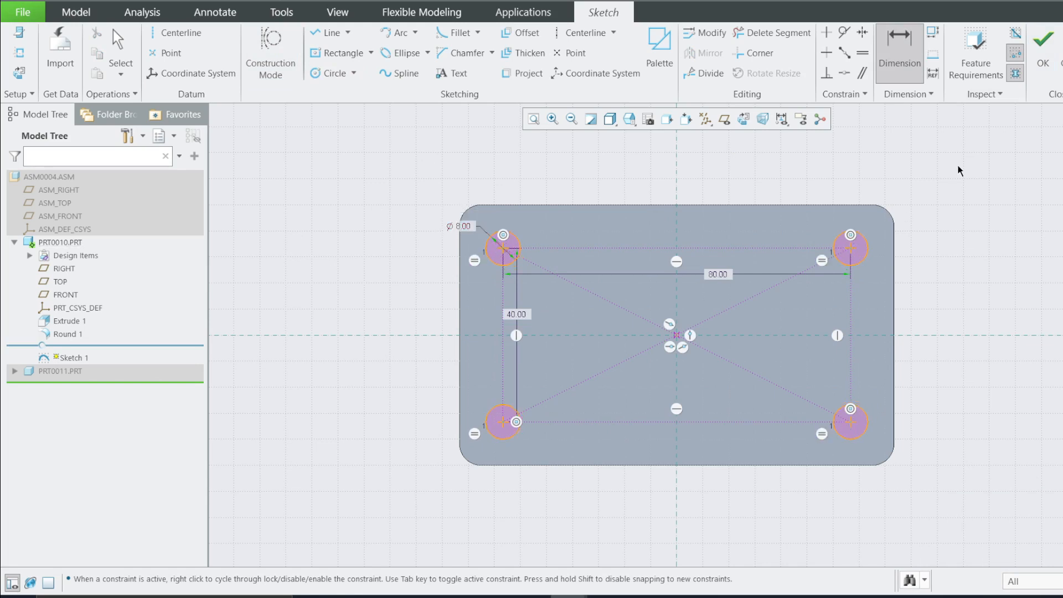
Finish the sketch and extrude the circles as a through-all material-removing cut
click(1042, 52)
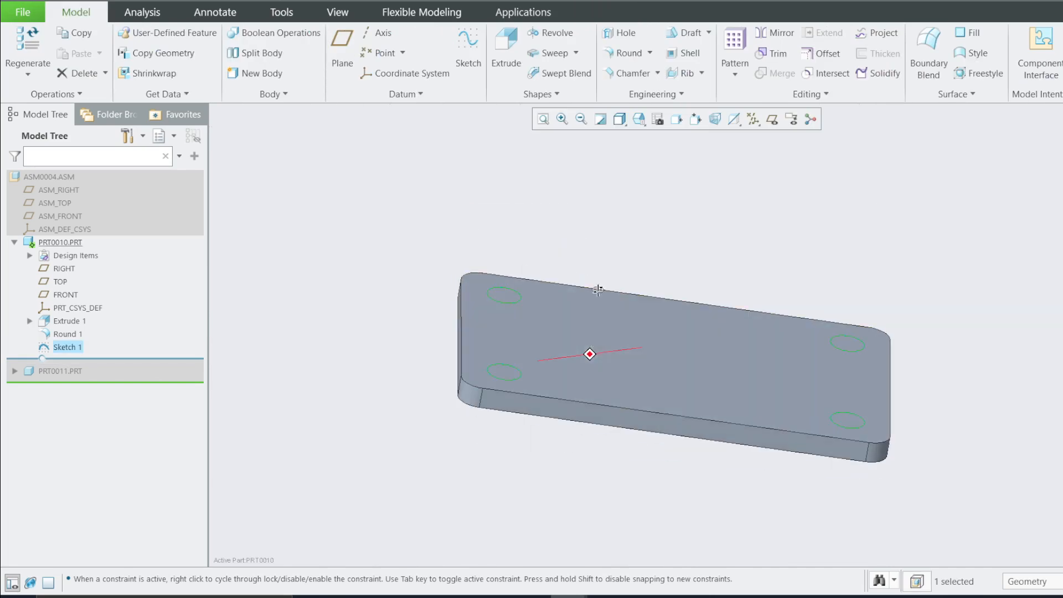
click(501, 46)
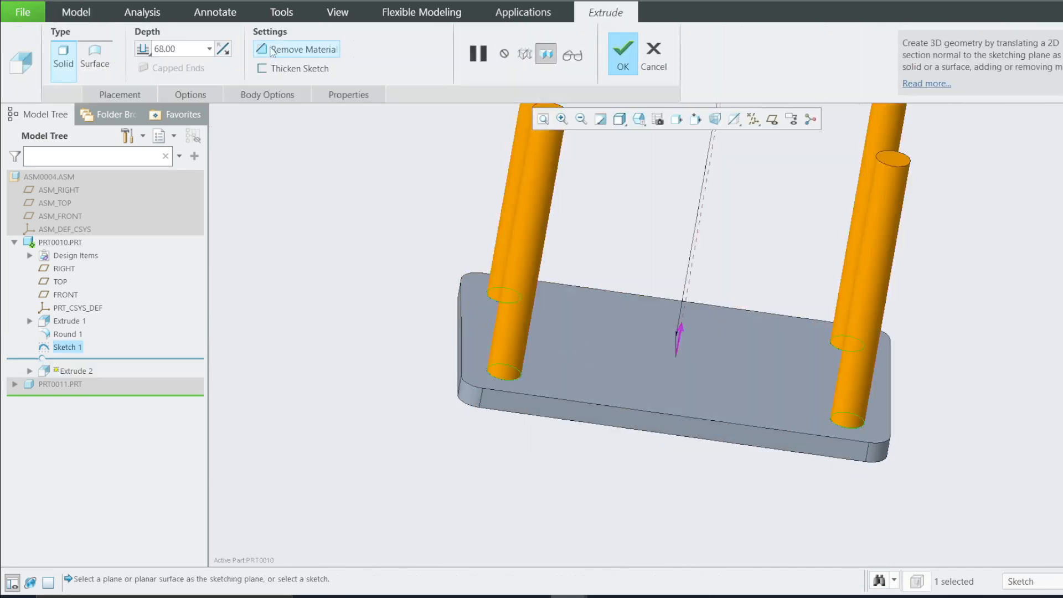
click(281, 51)
click(220, 51)
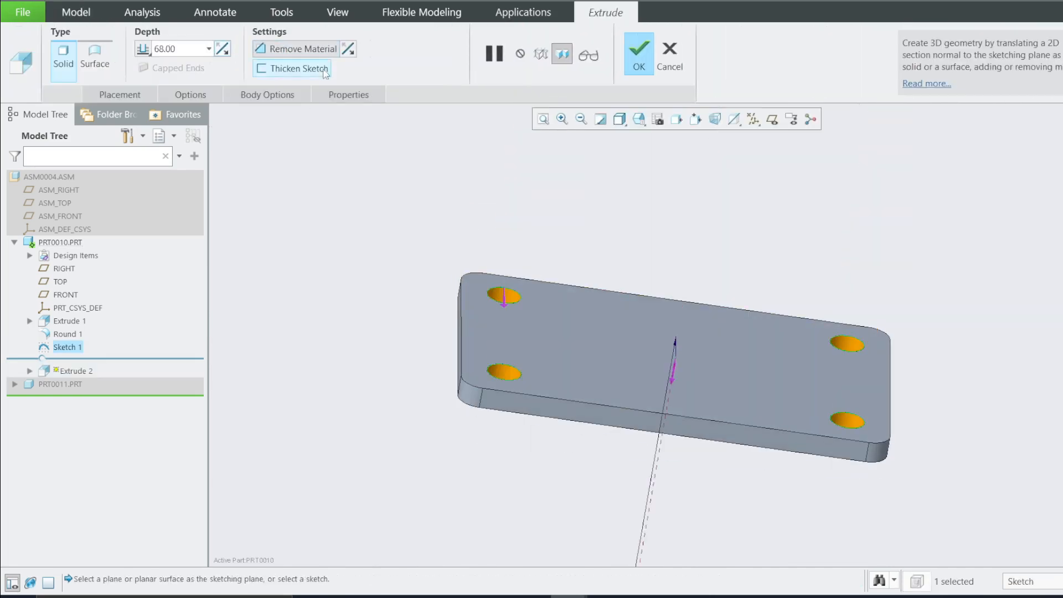
click(639, 53)
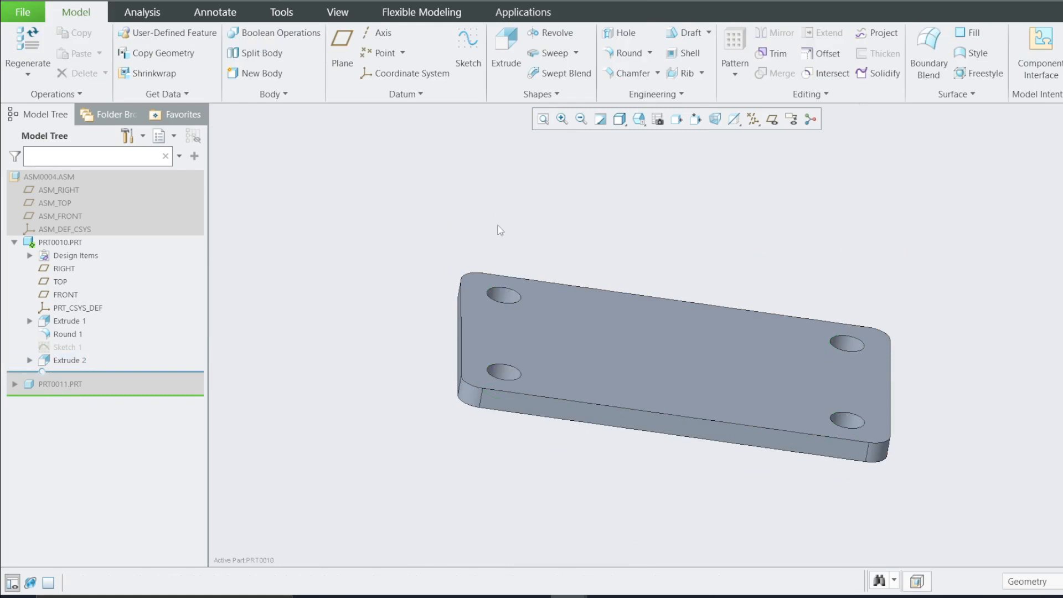
Activate part PRT0011 in the assembly
middle_drag(498, 231, 454, 235)
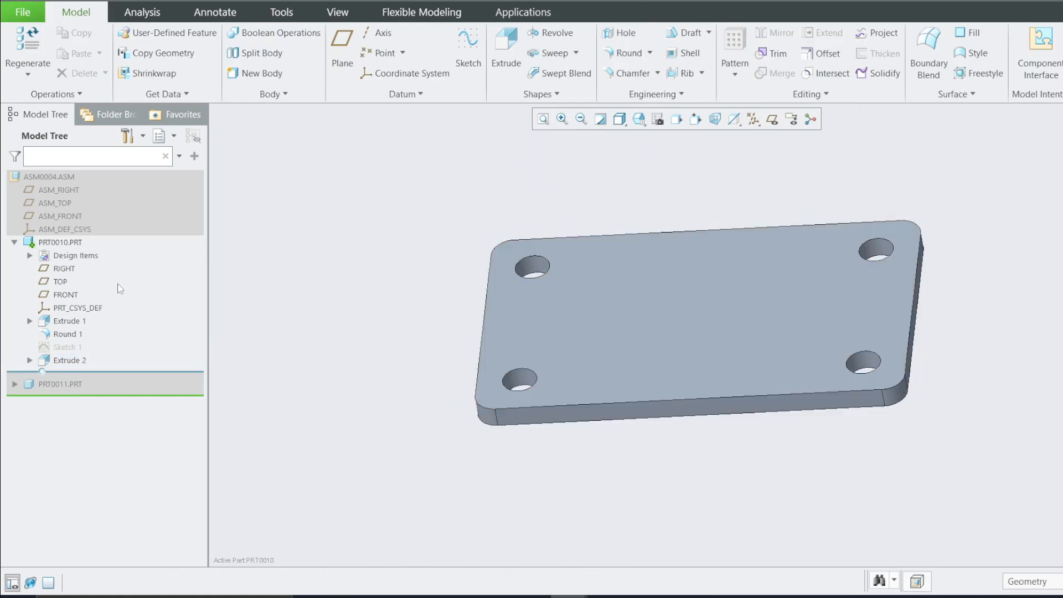
right_click(54, 384)
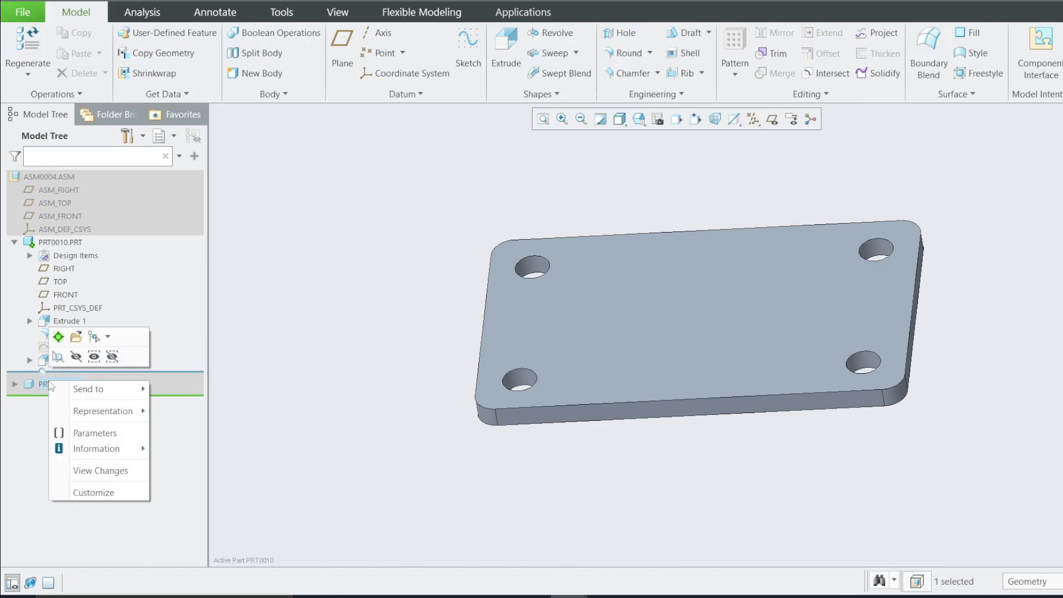
click(59, 340)
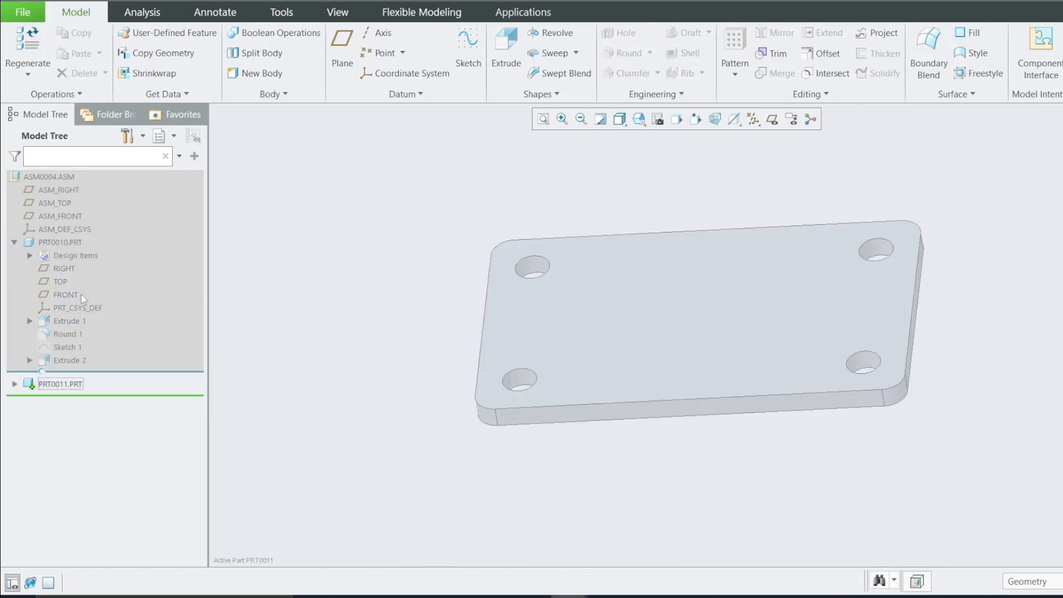
Turn on the display of datum planes in the assembly
click(771, 119)
mouse_move(601, 260)
middle_down()
mouse_move(620, 244)
mouse_move(598, 277)
middle_up()
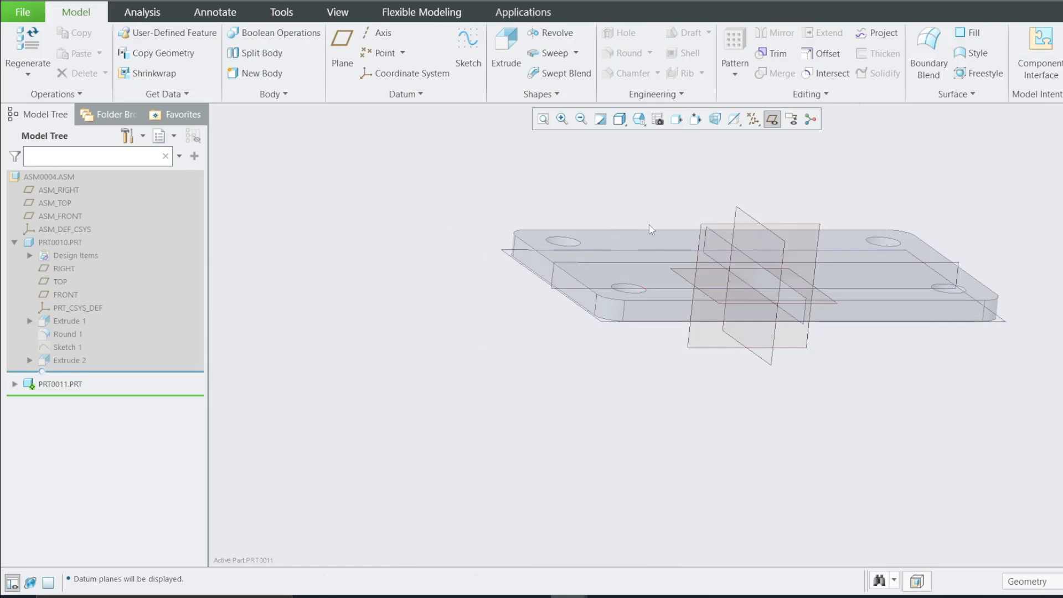
click(555, 289)
click(566, 303)
click(554, 275)
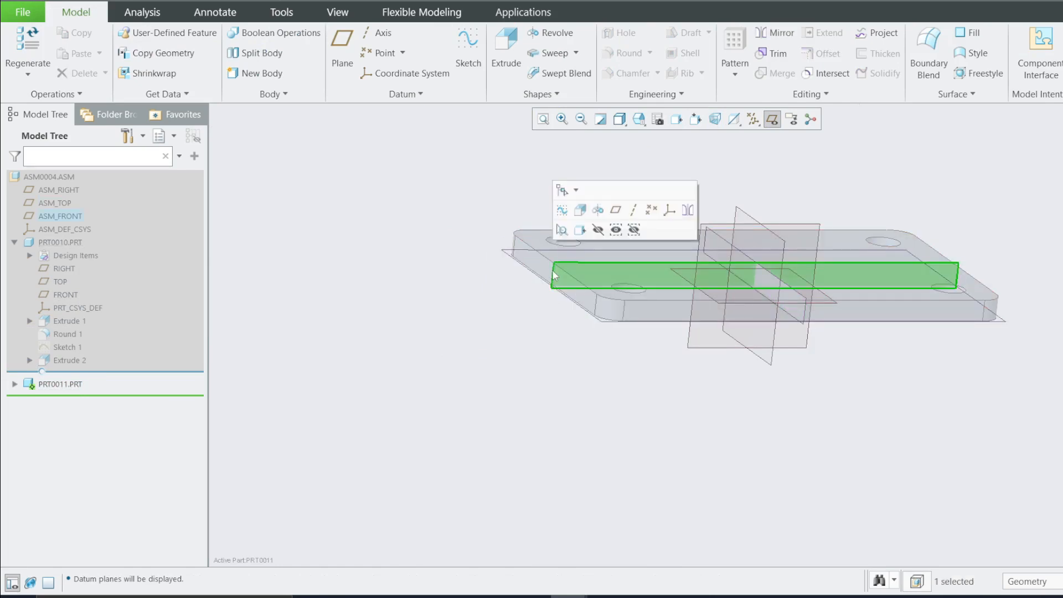
click(250, 325)
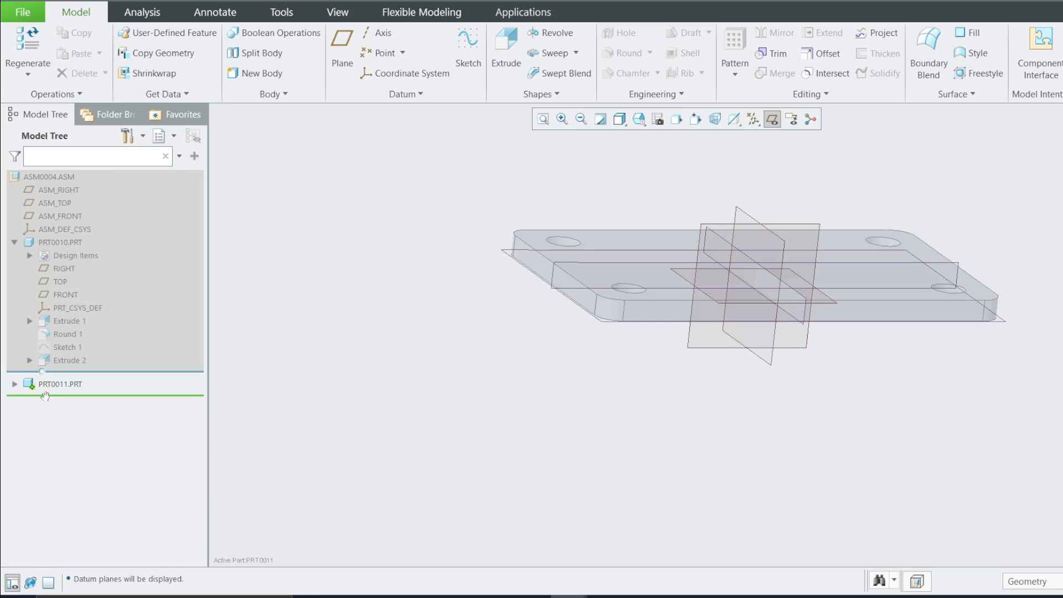
Start a sketch on PRT0011's FRONT plane and orient it parallel to the screen
click(14, 384)
click(65, 437)
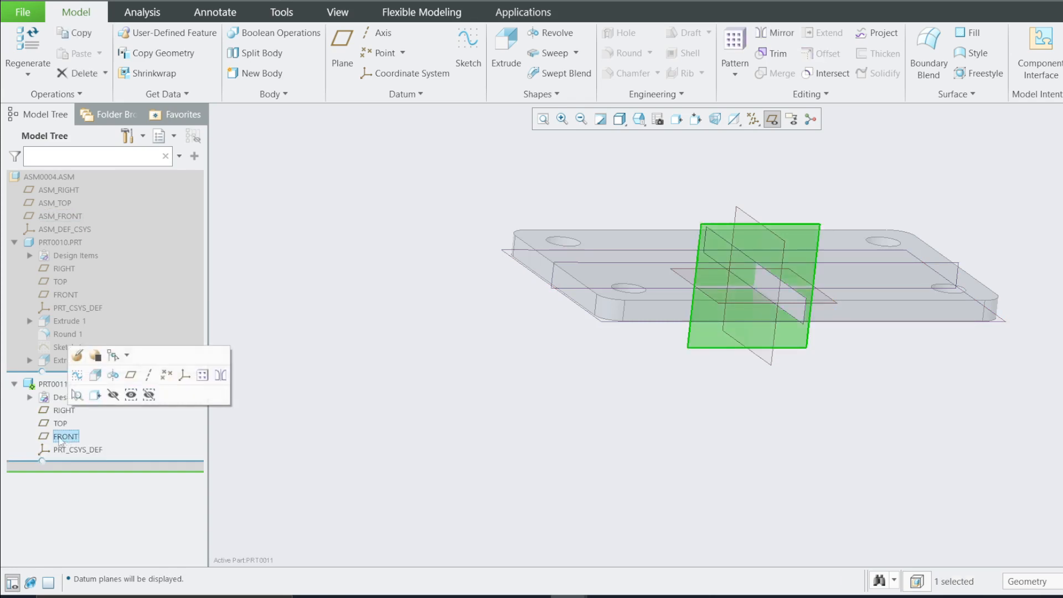
click(77, 375)
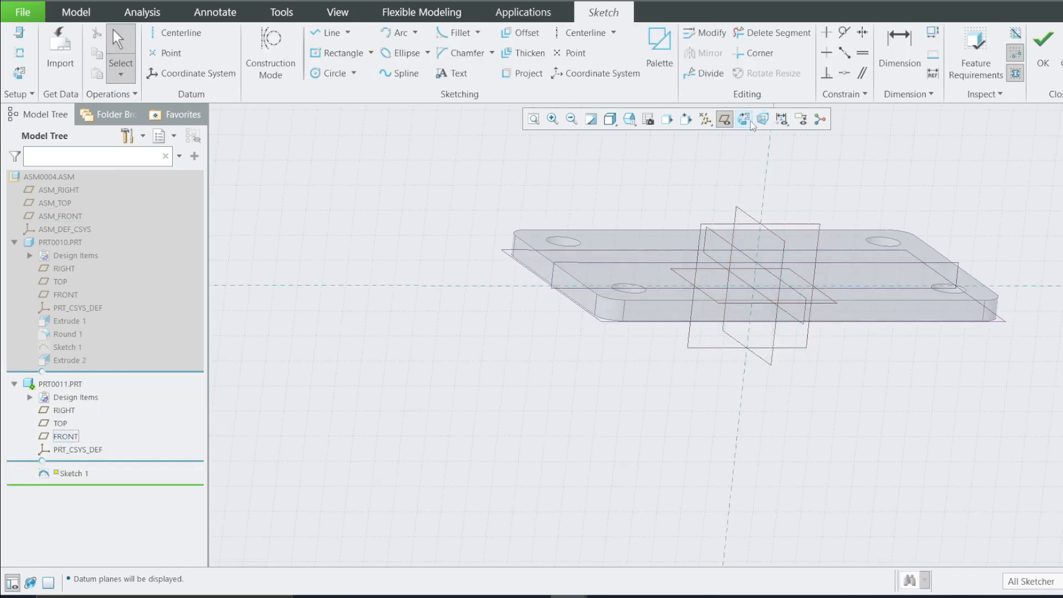
click(747, 122)
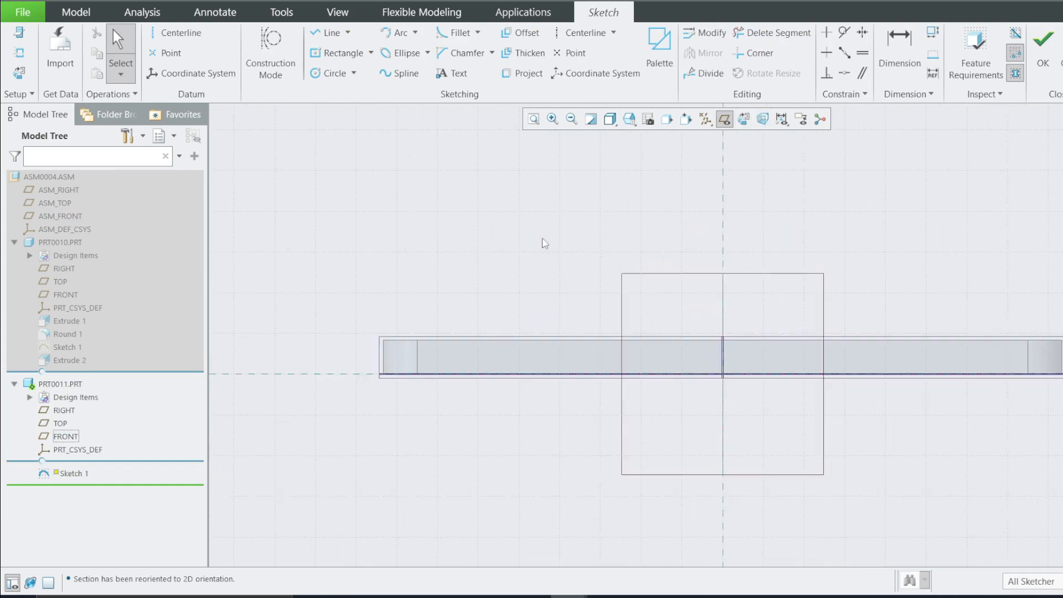
Draw a vertical centerline through the sketch origin
click(584, 33)
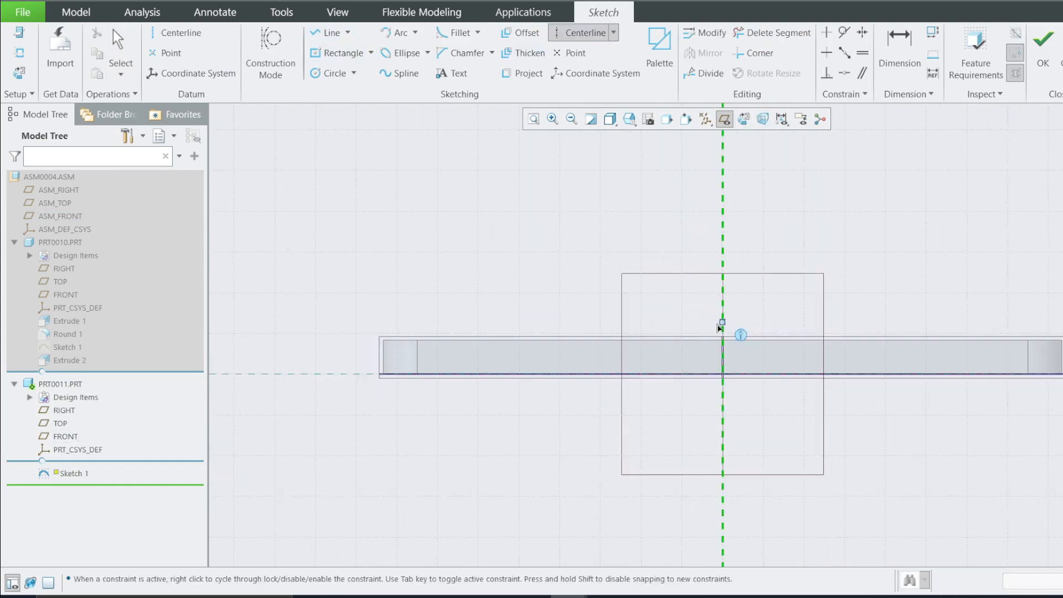
click(722, 374)
click(728, 155)
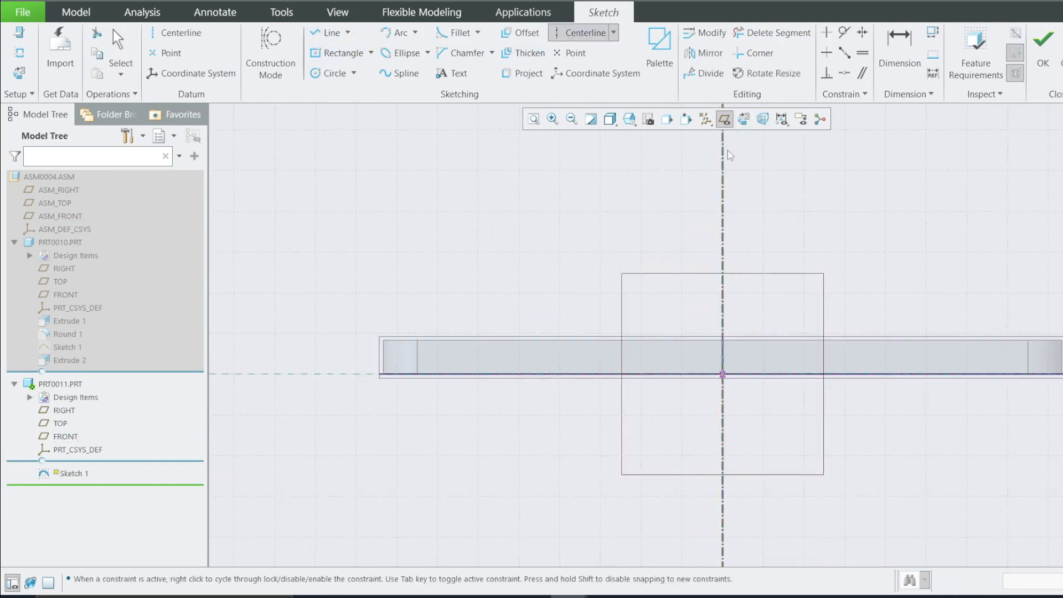
middle_click(688, 204)
scroll(676, 214, down, 3)
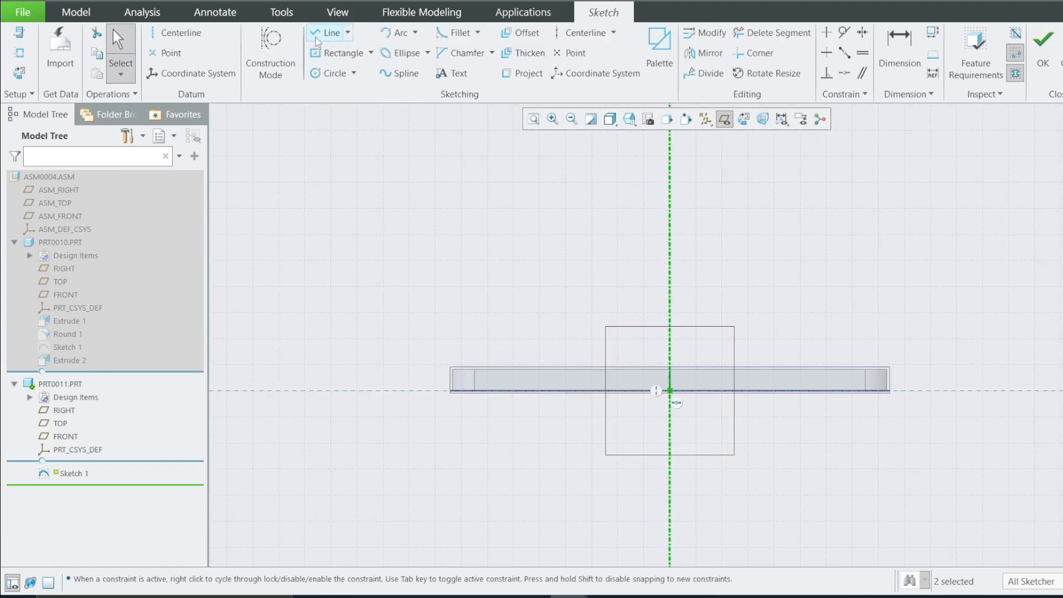
Draw a short vertical line up from the plate's top edge, left of the centerline
click(326, 34)
click(474, 368)
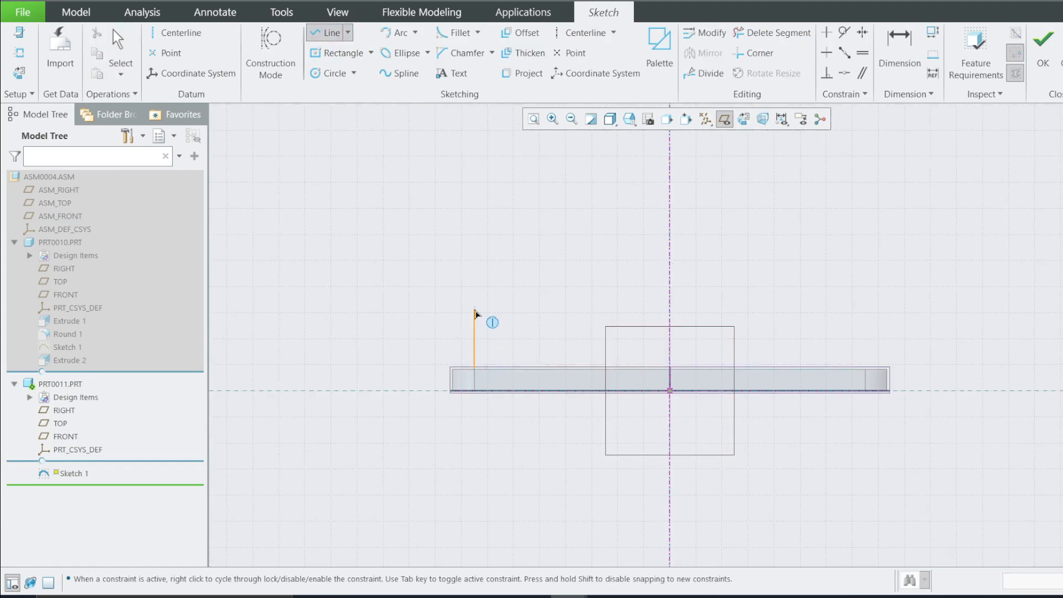
click(473, 309)
middle_click(526, 289)
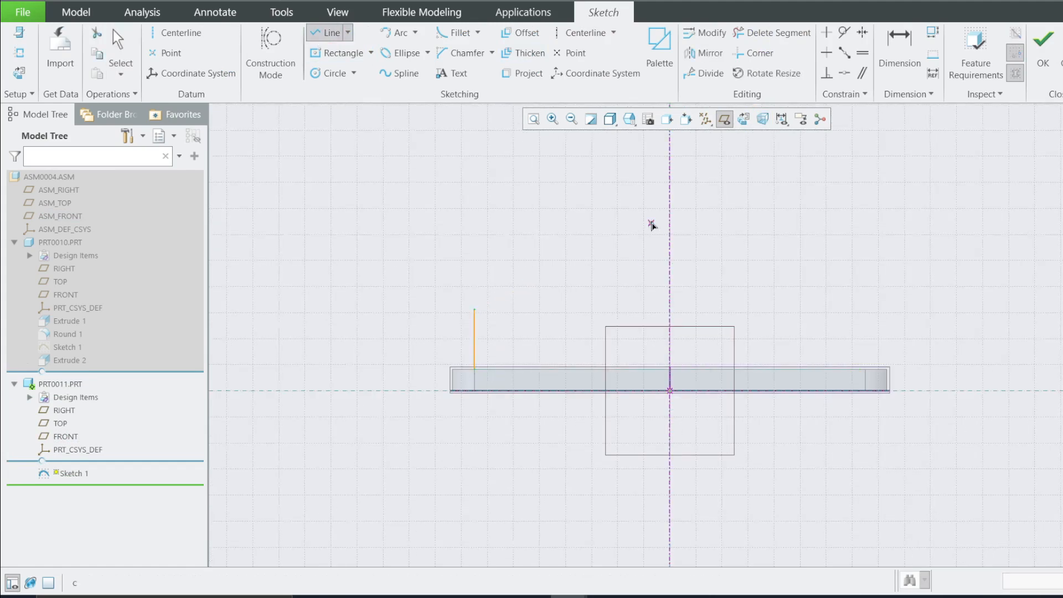
click(669, 181)
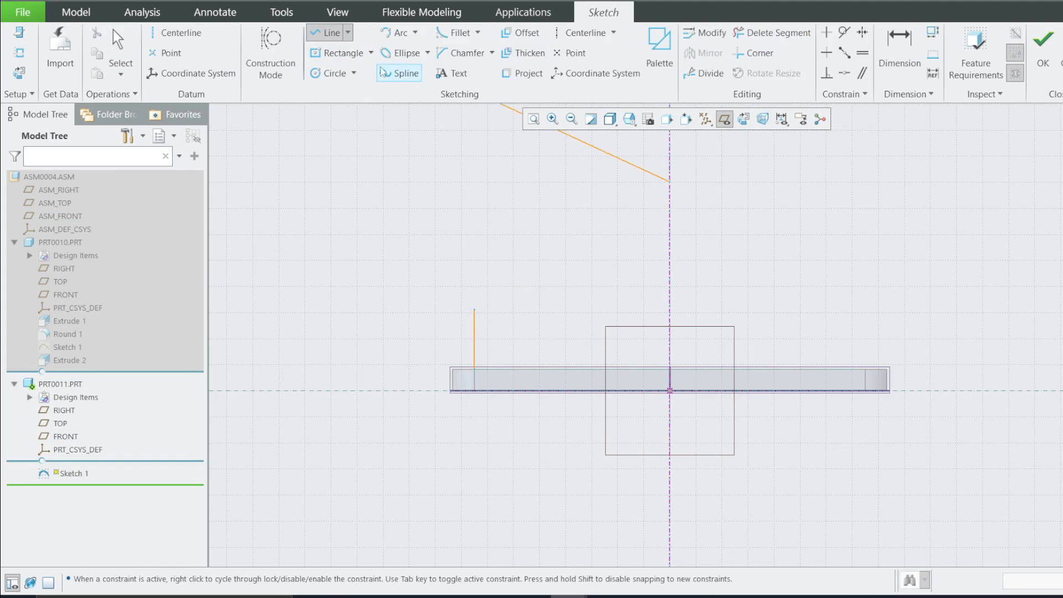
Draw two concentric circles centred on the centerline above the plate, about 36 mm and 23 mm in diameter
click(332, 73)
click(669, 190)
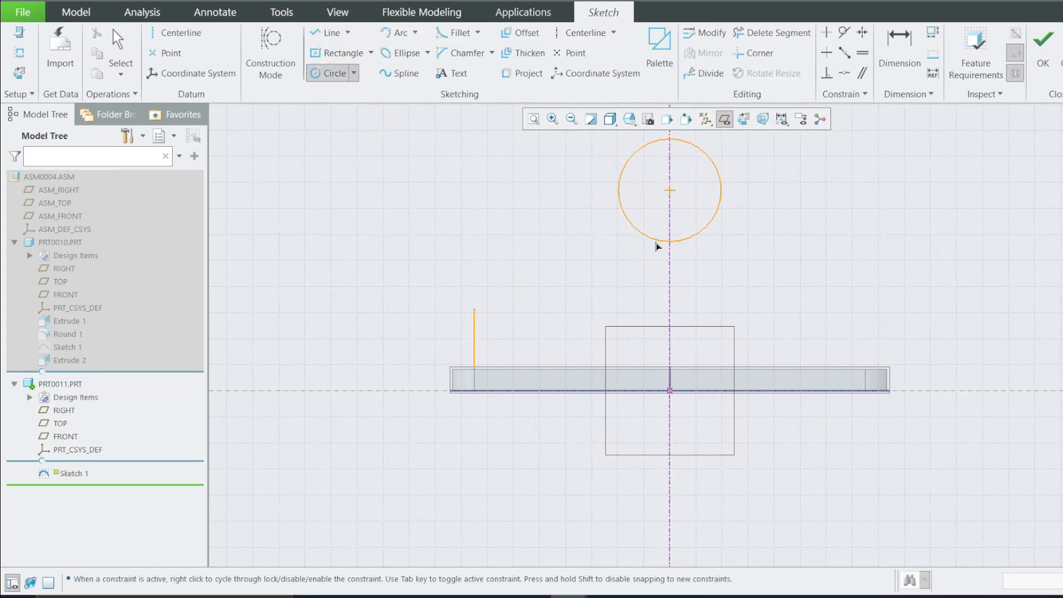
click(666, 271)
click(669, 189)
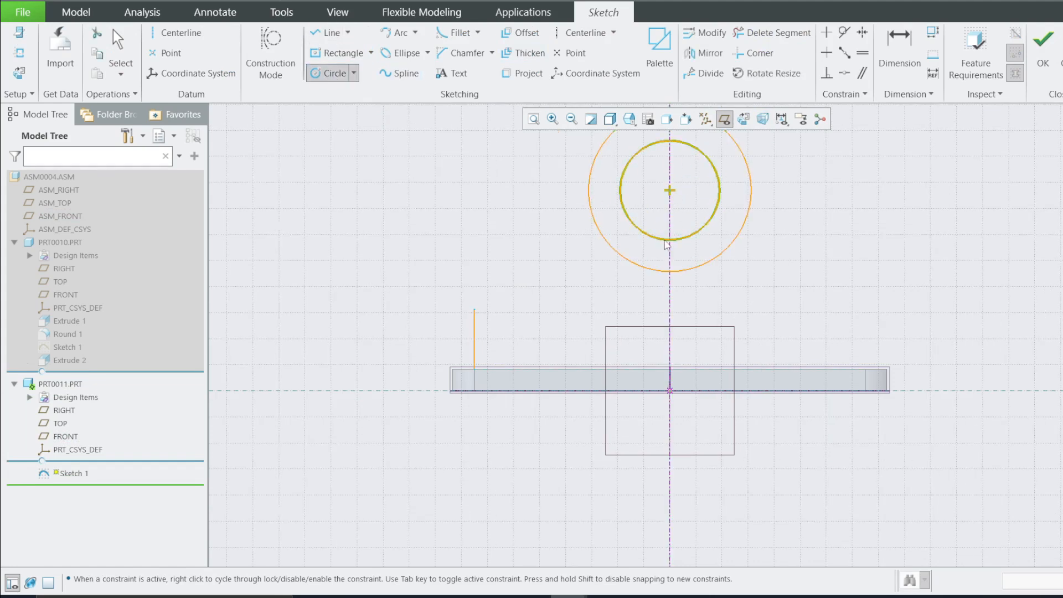
click(666, 241)
middle_click(665, 241)
Draw an arc from the vertical line's top end to the outer circle
click(395, 33)
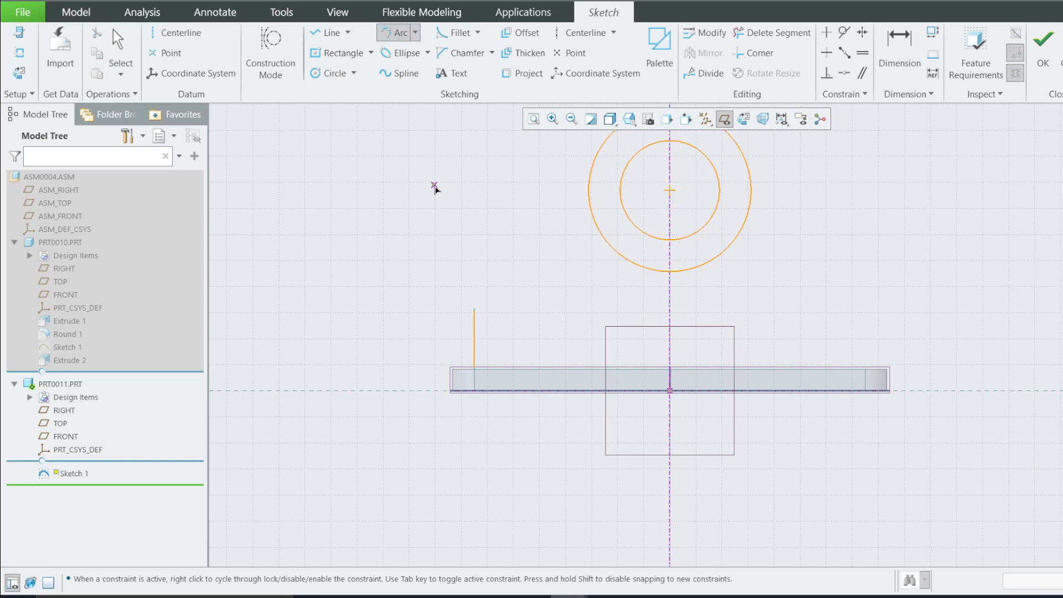
click(474, 308)
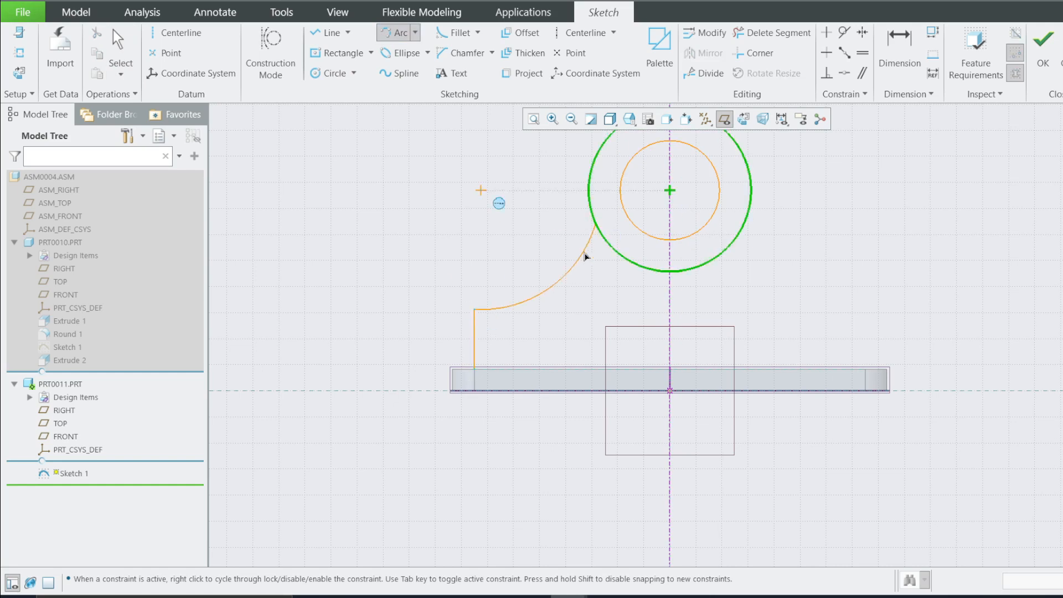
click(584, 250)
middle_click(584, 246)
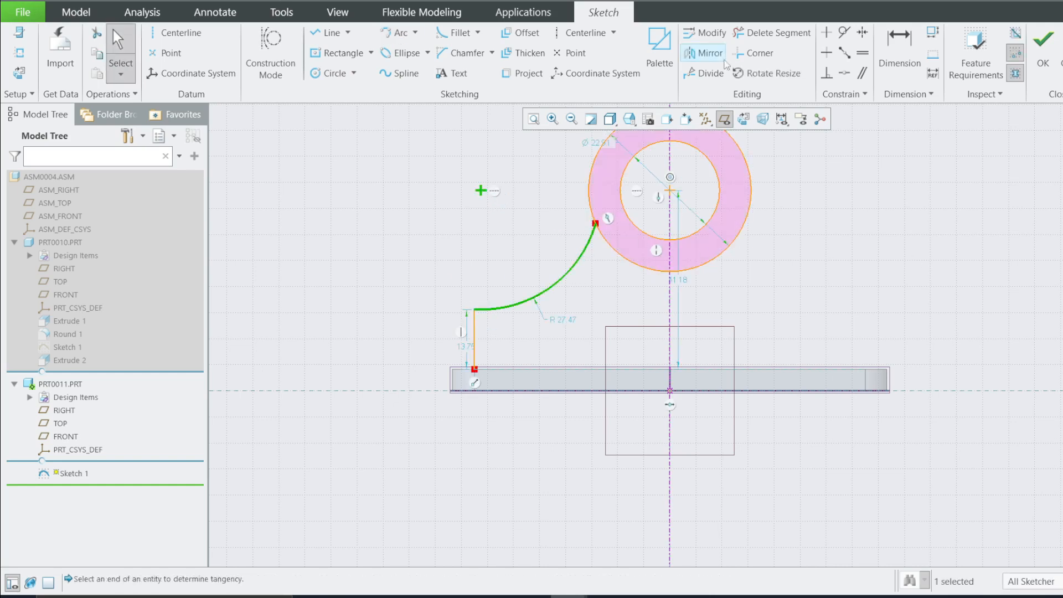
Constrain the arc tangent to the outer circle, undoing a mistaken tangency with the vertical line
click(844, 32)
click(603, 243)
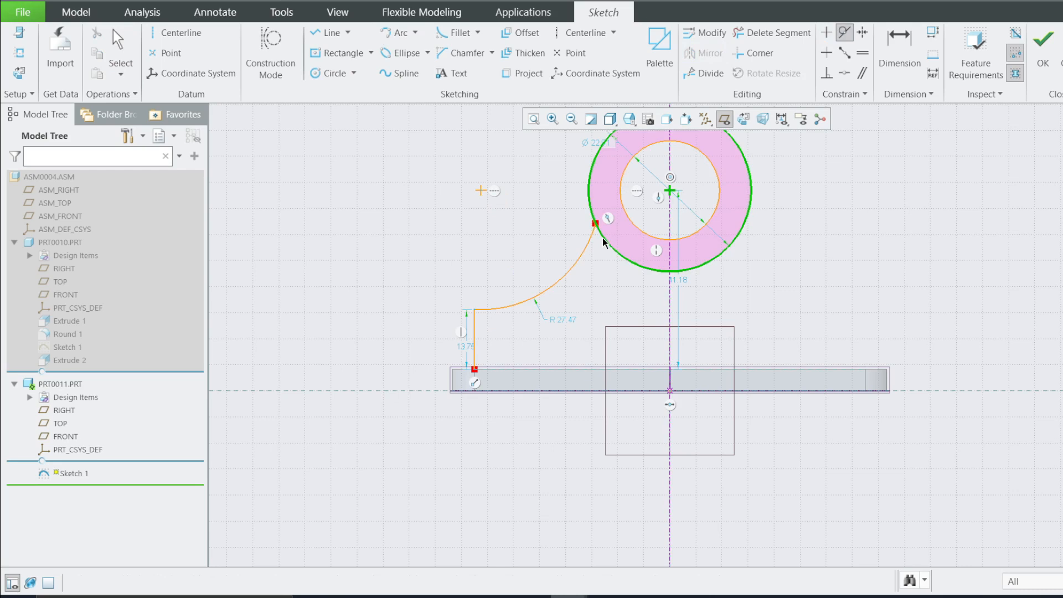
click(599, 246)
scroll(750, 278, down, 1)
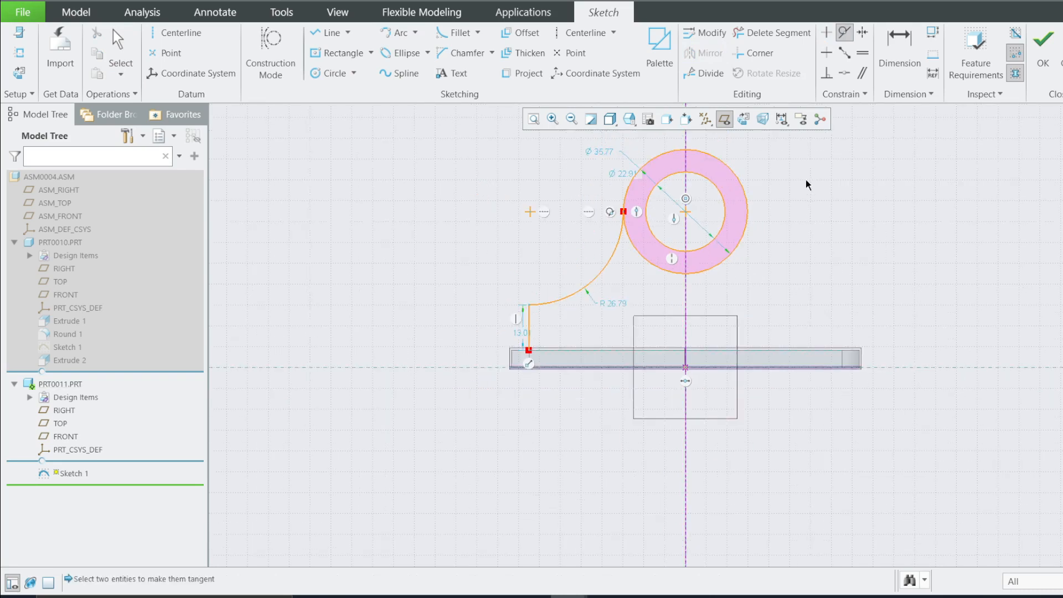
scroll(668, 233, up, 1)
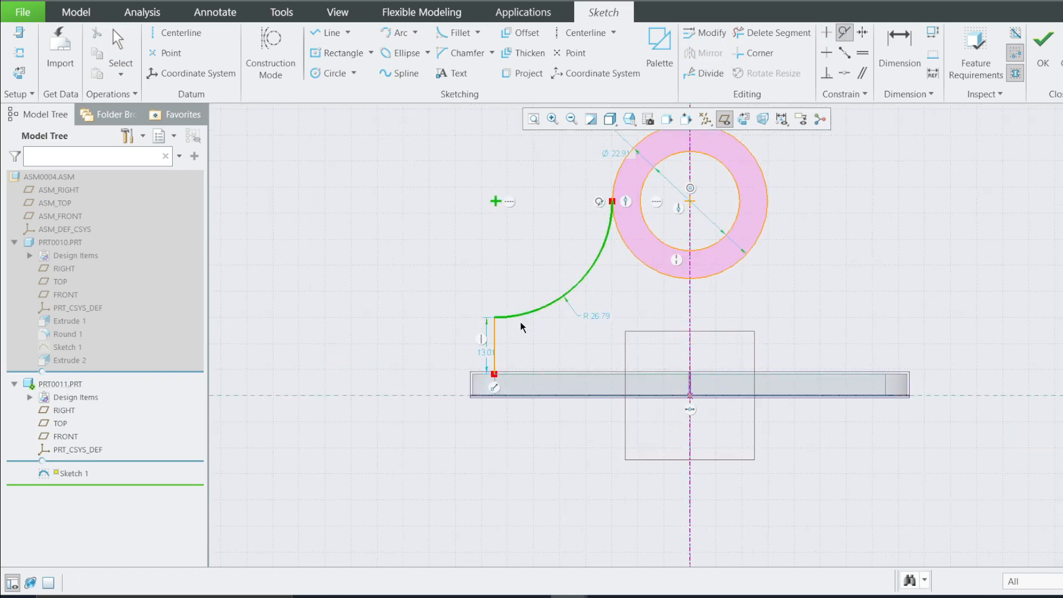
click(496, 361)
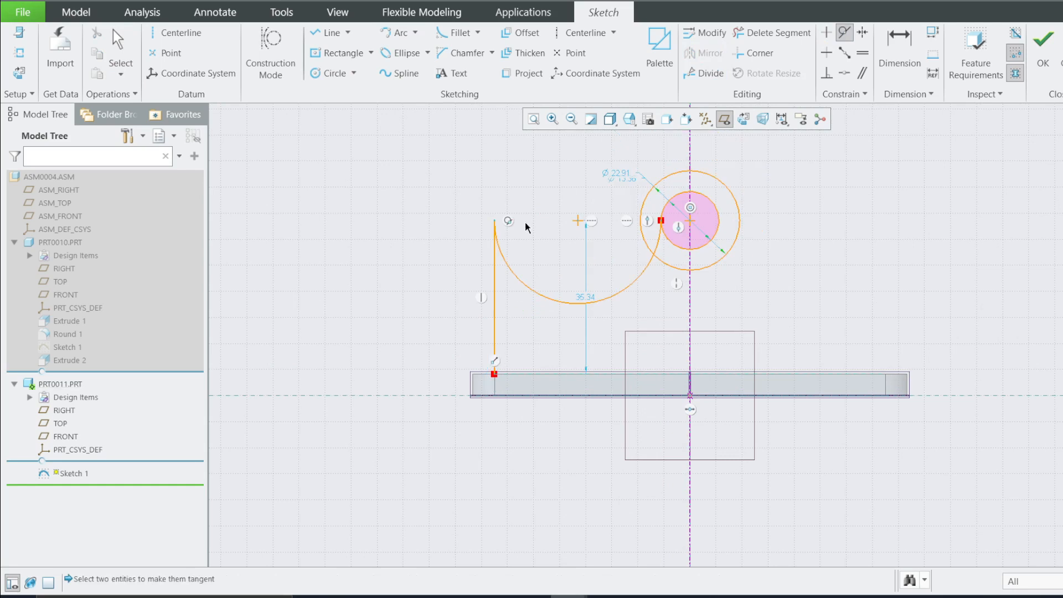
key(ctrl+z)
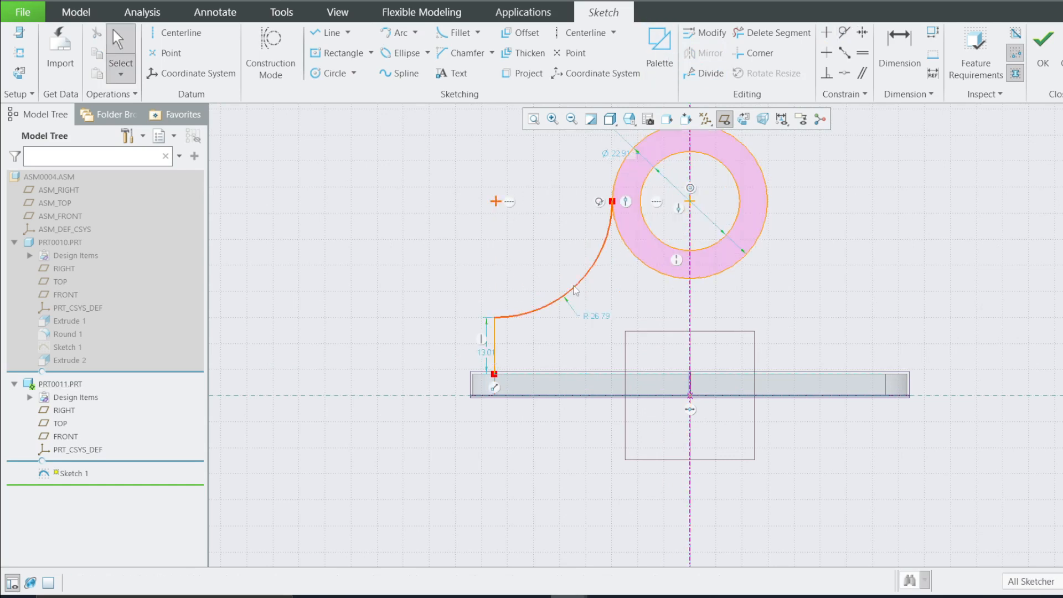
Mirror the vertical line and arc about the vertical centerline
click(553, 303)
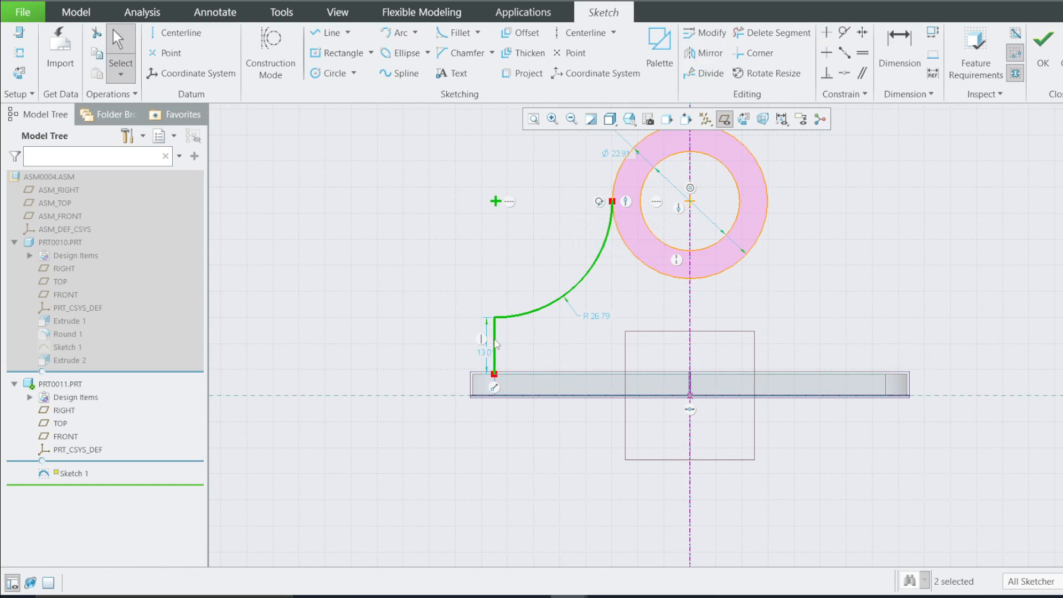
click(684, 237)
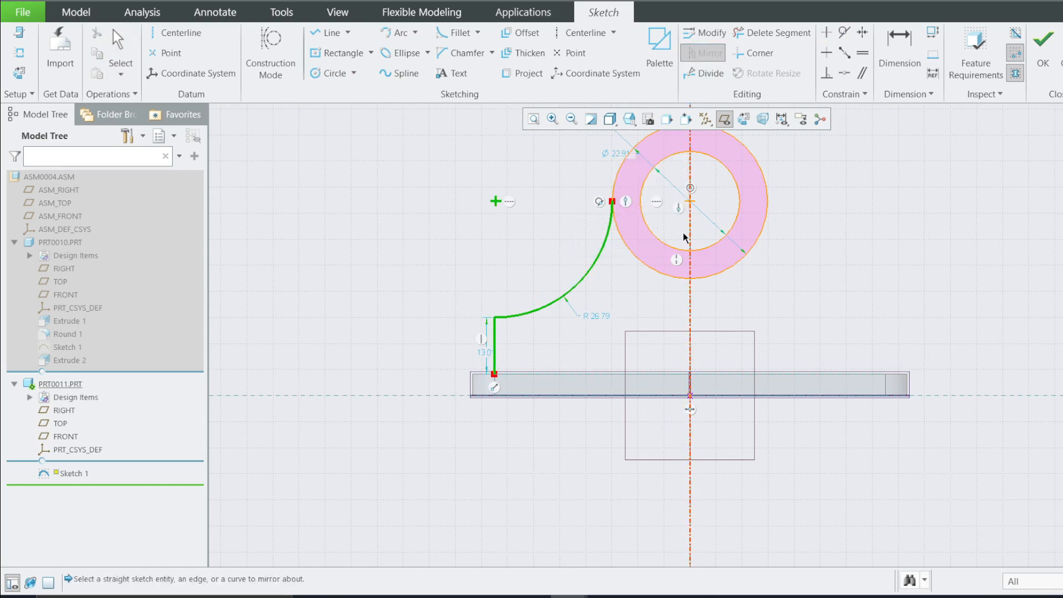
click(689, 305)
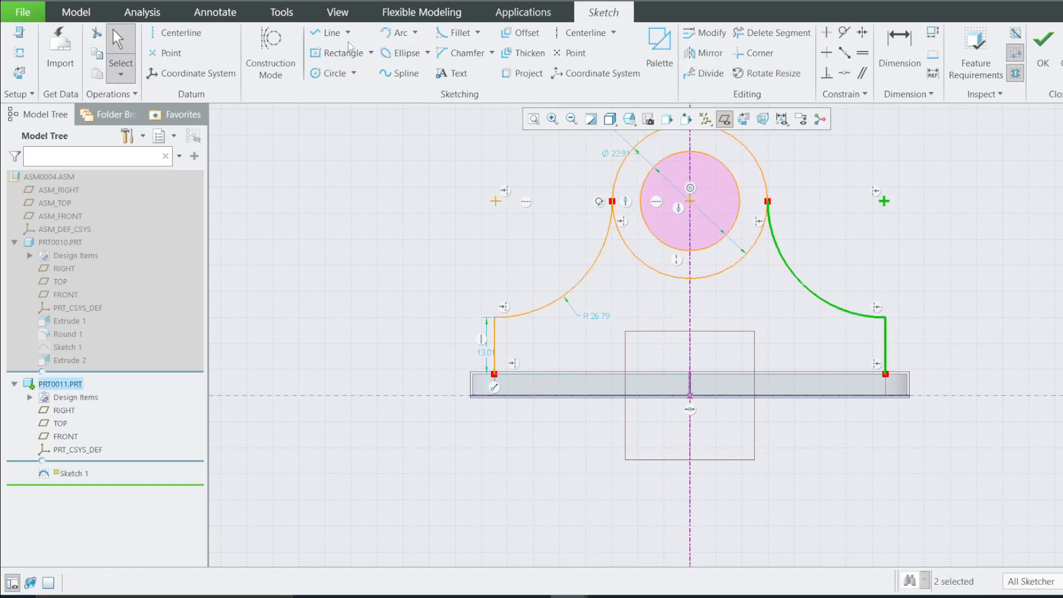
Draw a horizontal line along the plate's top edge joining the bottom ends of both vertical lines
click(330, 33)
click(493, 375)
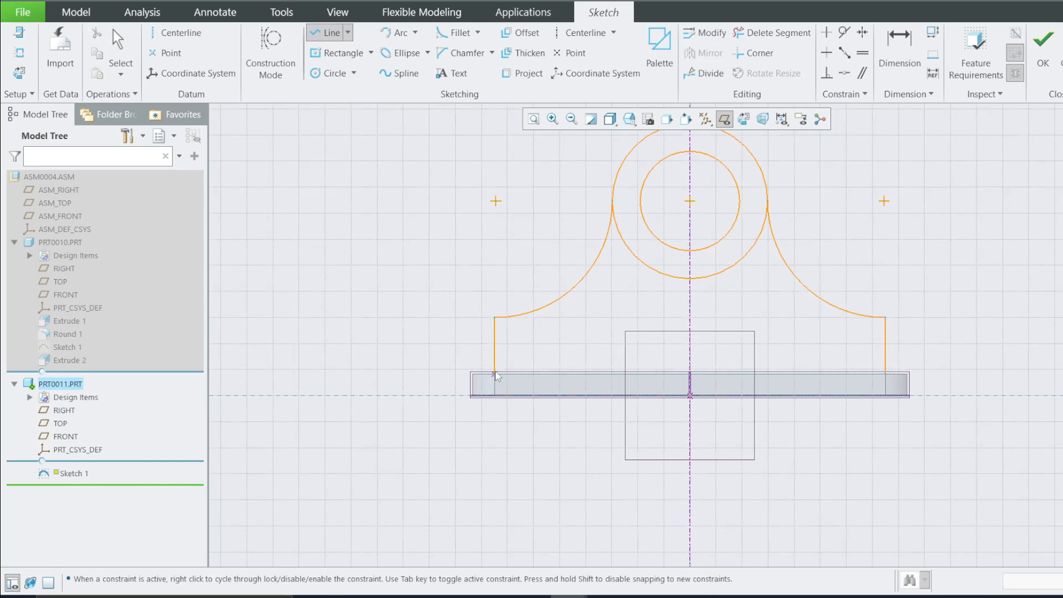
click(886, 375)
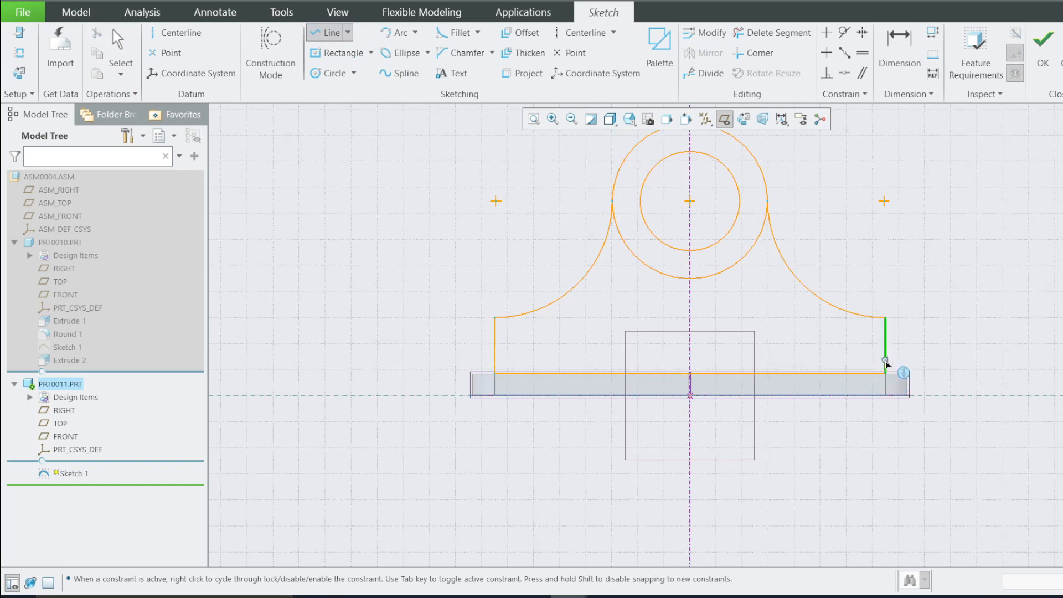
middle_click(885, 363)
Trim away the outer circle's lower portion between the two arcs
scroll(805, 333, up, 2)
key(d)
scroll(783, 206, down, 2)
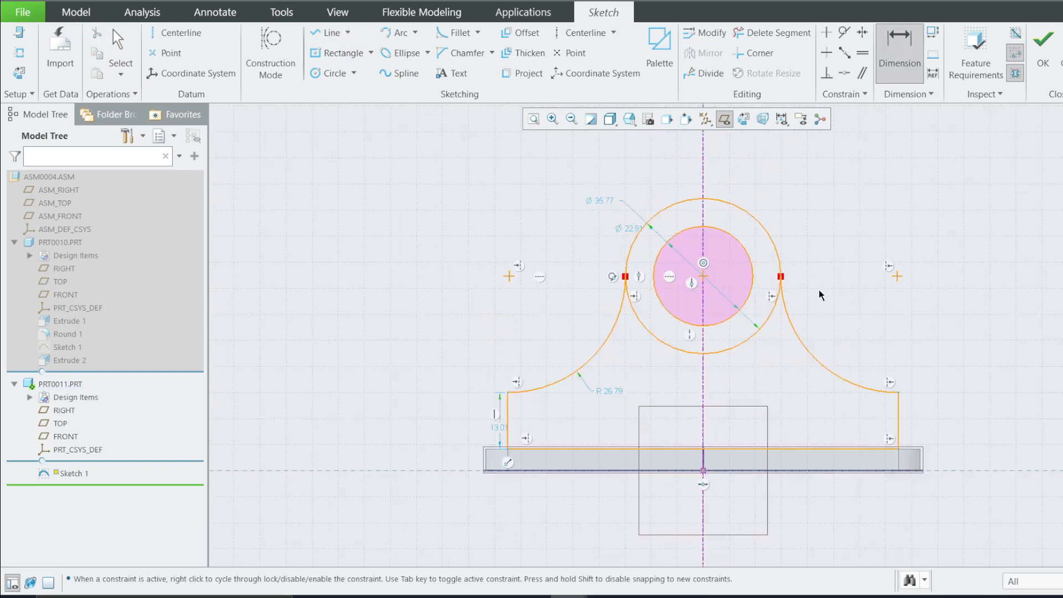
click(772, 33)
mouse_move(660, 369)
mouse_down()
mouse_move(682, 321)
mouse_move(682, 331)
mouse_up()
key(ctrl+z)
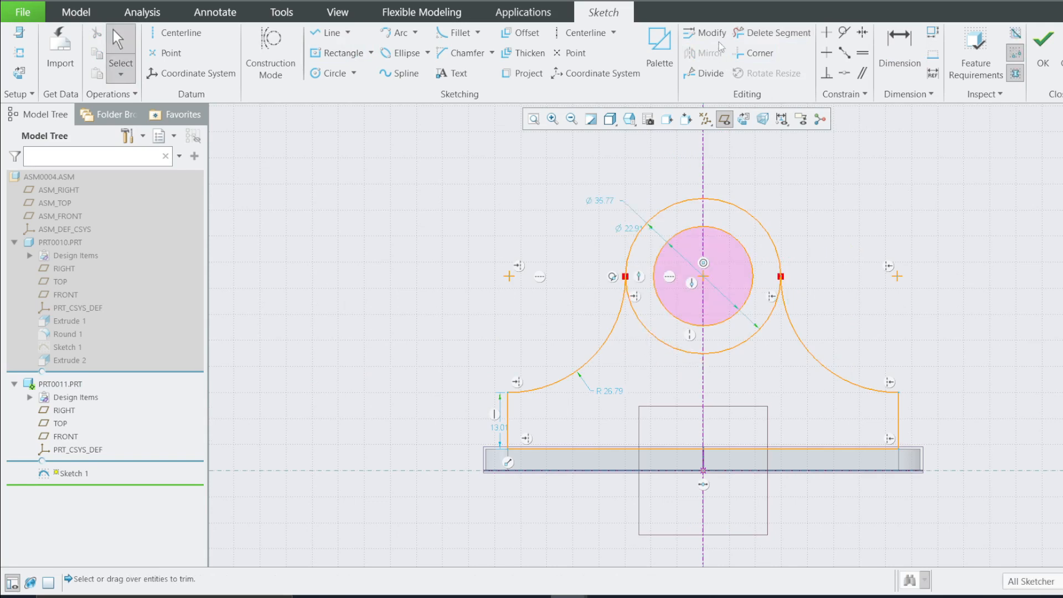
click(764, 33)
click(746, 332)
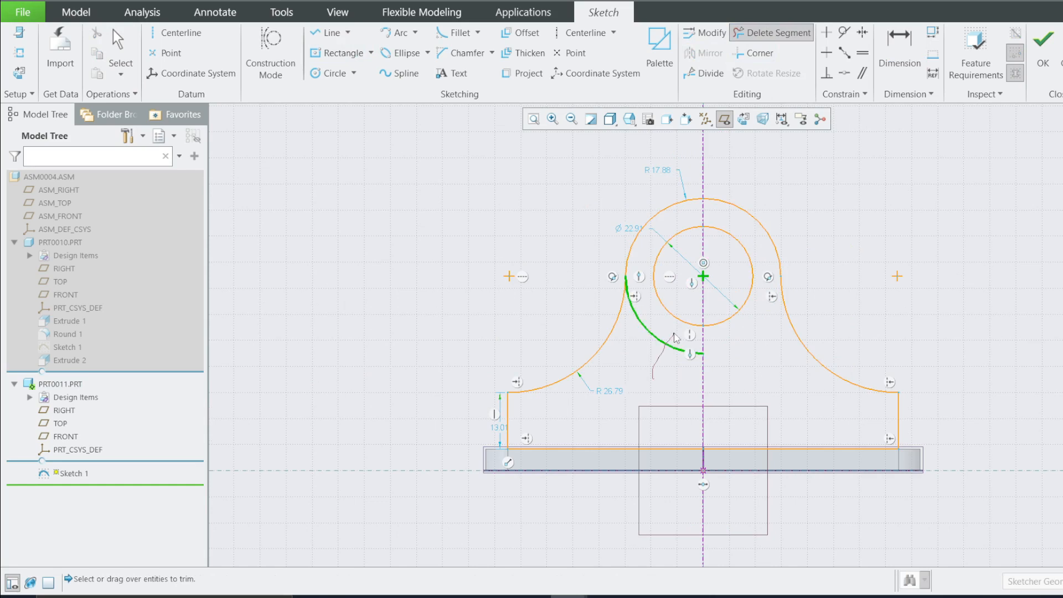
click(667, 340)
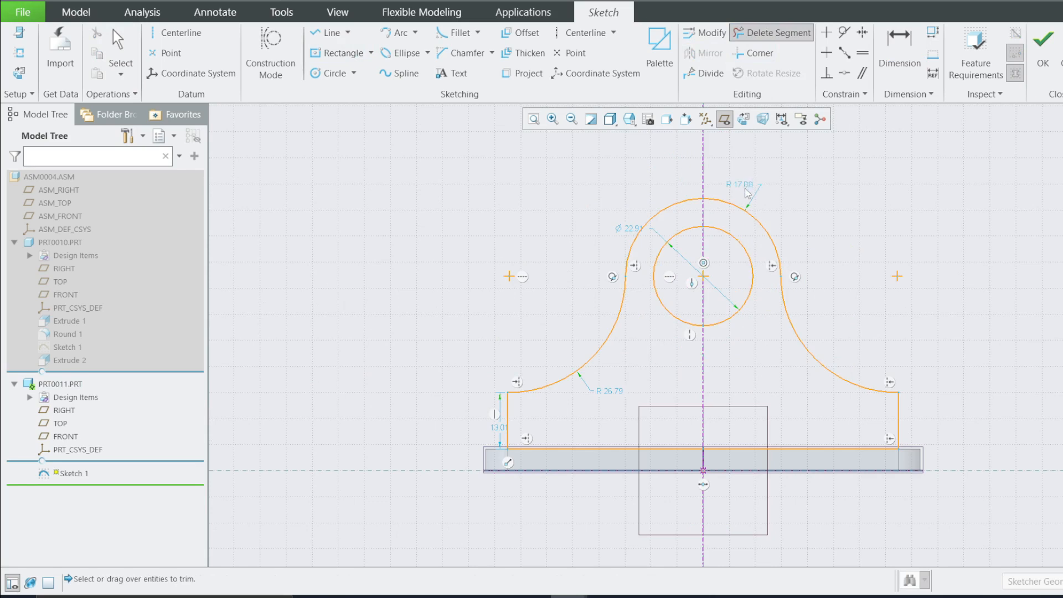
Set the outer arc's radius to 20 mm
key(d)
double_click(747, 183)
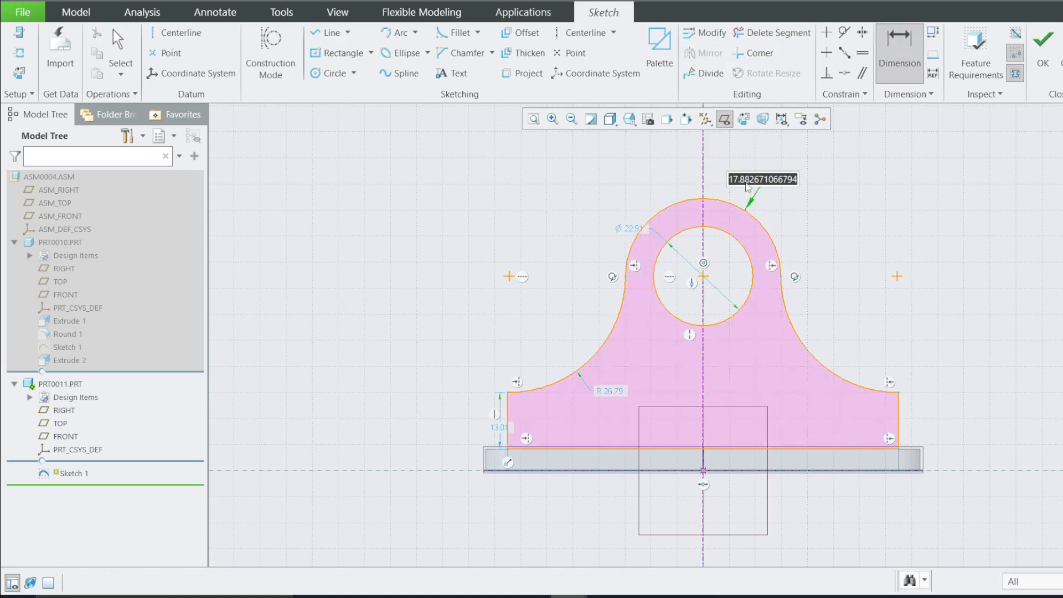
text(20)
key(Return)
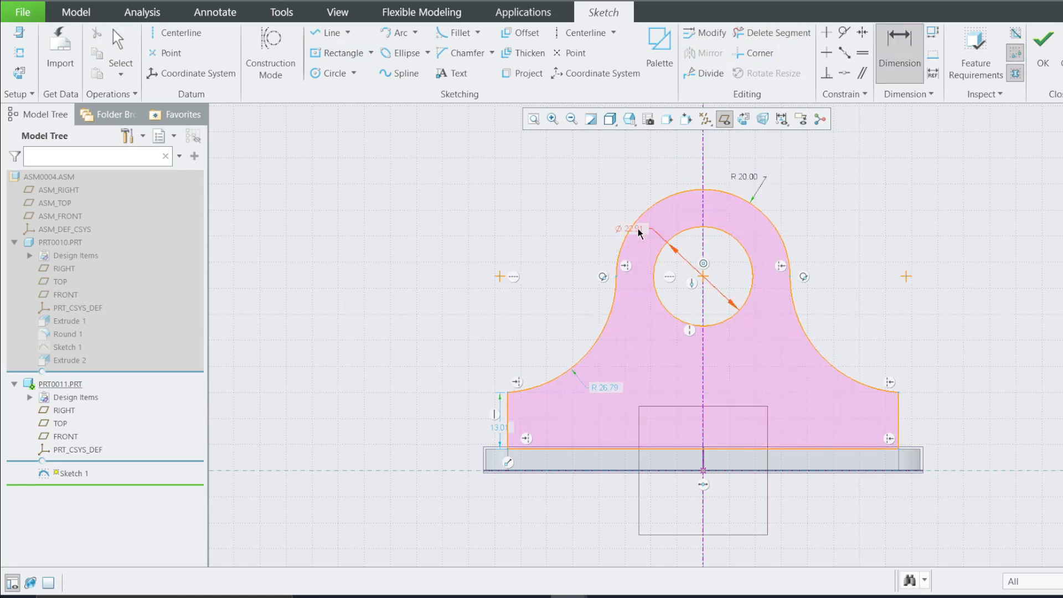
Set the inner circle's diameter to 20 mm
double_click(638, 230)
text(20)
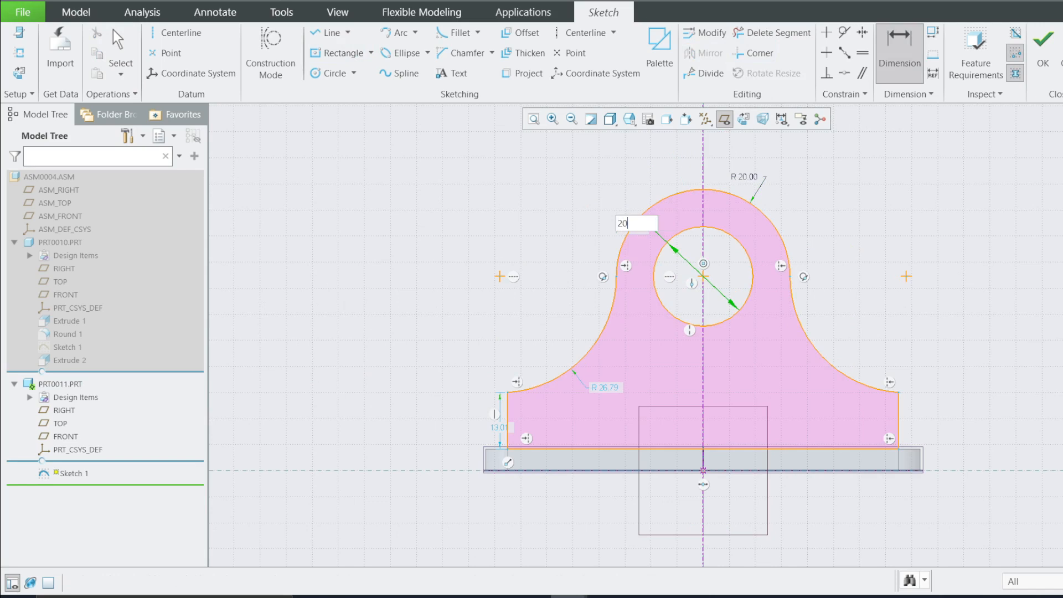
key(Return)
double_click(639, 234)
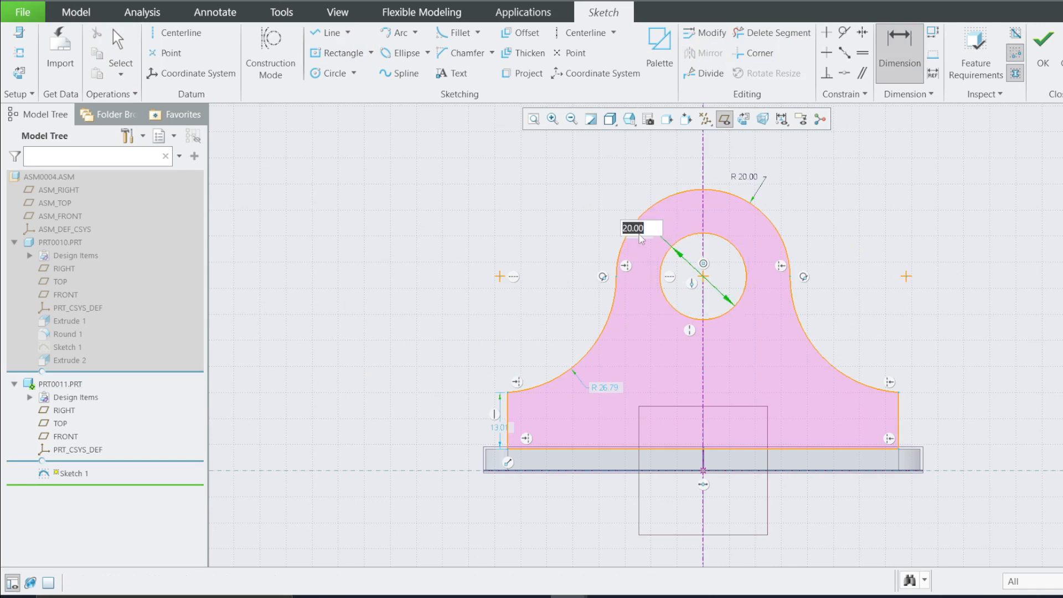
Set the inner circle's diameter to 25 mm
text(24)
key(Return)
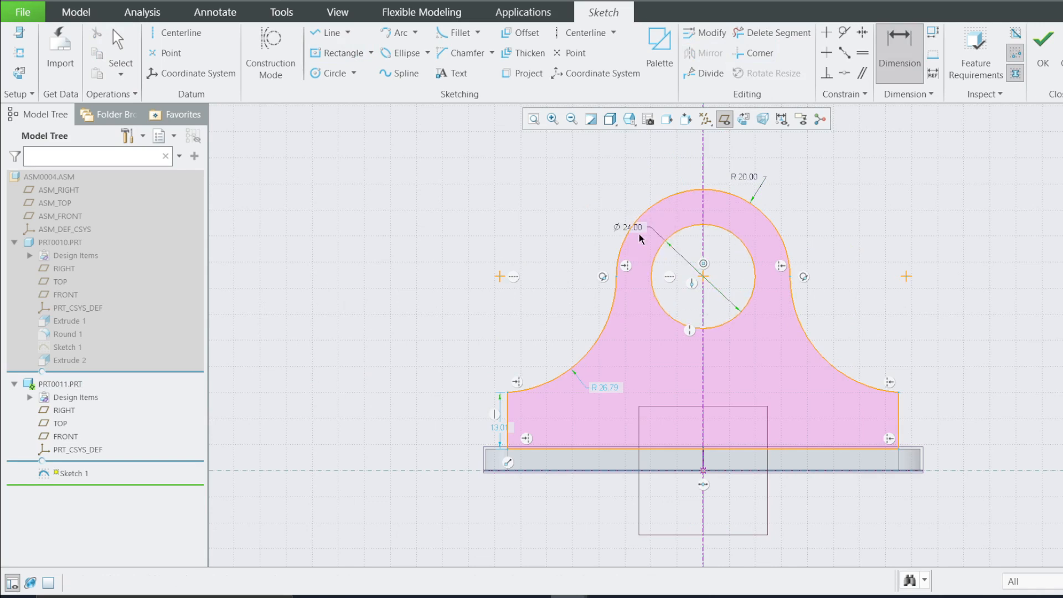
double_click(639, 233)
text(25)
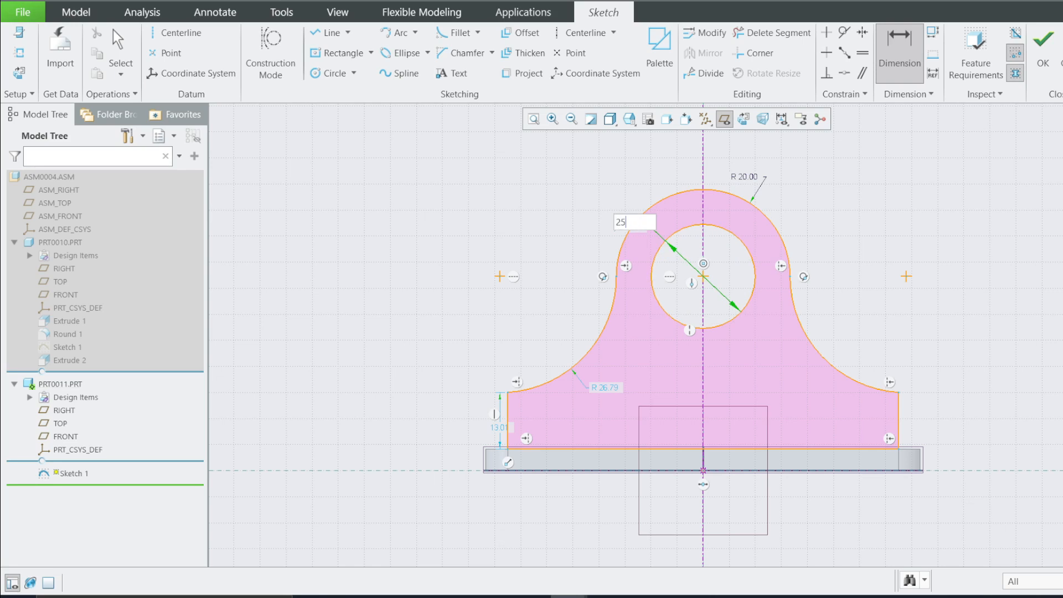
key(Return)
Set the height of the bracket's left vertical edge to 15 mm
double_click(497, 425)
text(15)
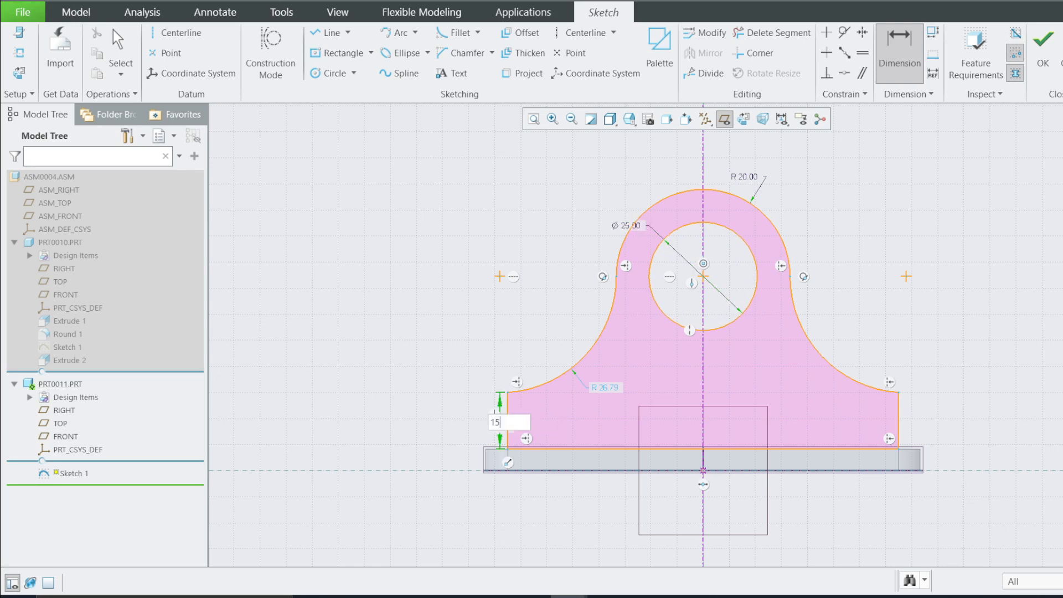
key(Return)
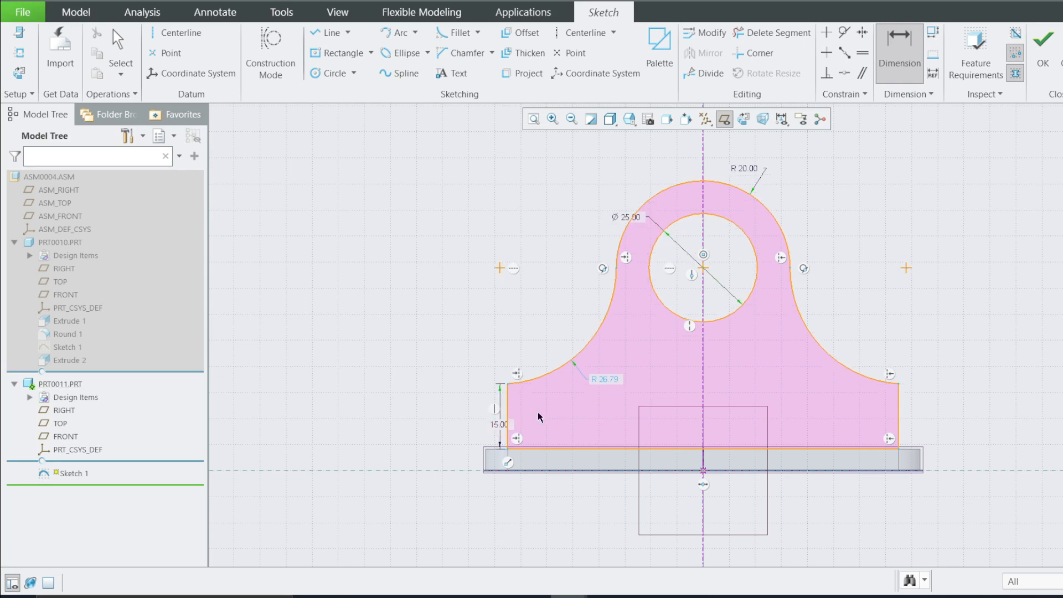
Set the left blending arc's radius to 25 mm and finish the sketch
double_click(605, 381)
text(25)
key(Return)
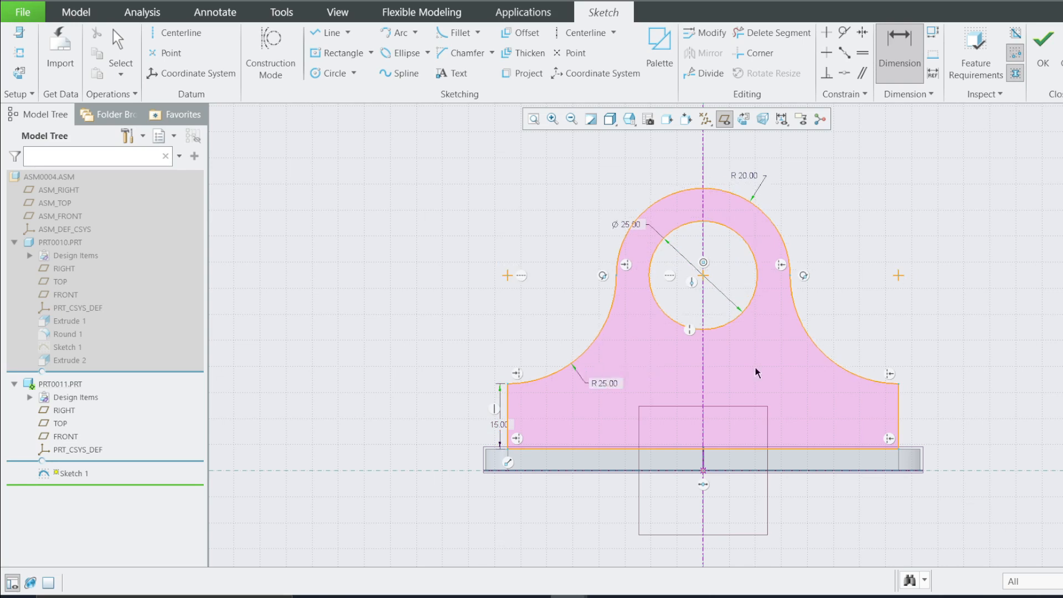
middle_drag(796, 352, 736, 394)
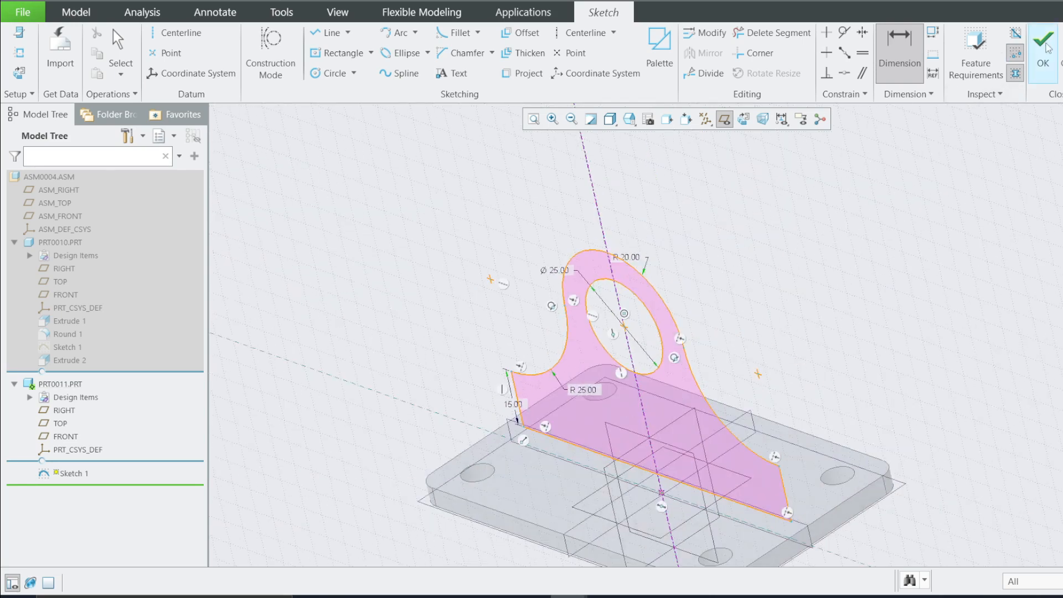
click(1039, 64)
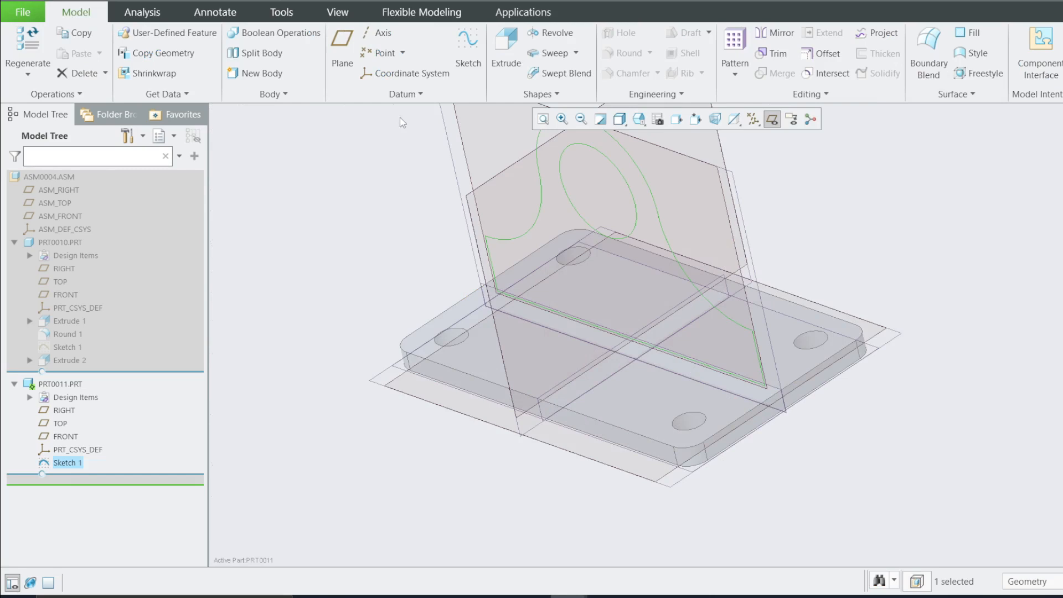
Extrude the bracket sketch as a solid 5 mm thick
click(505, 50)
double_click(161, 48)
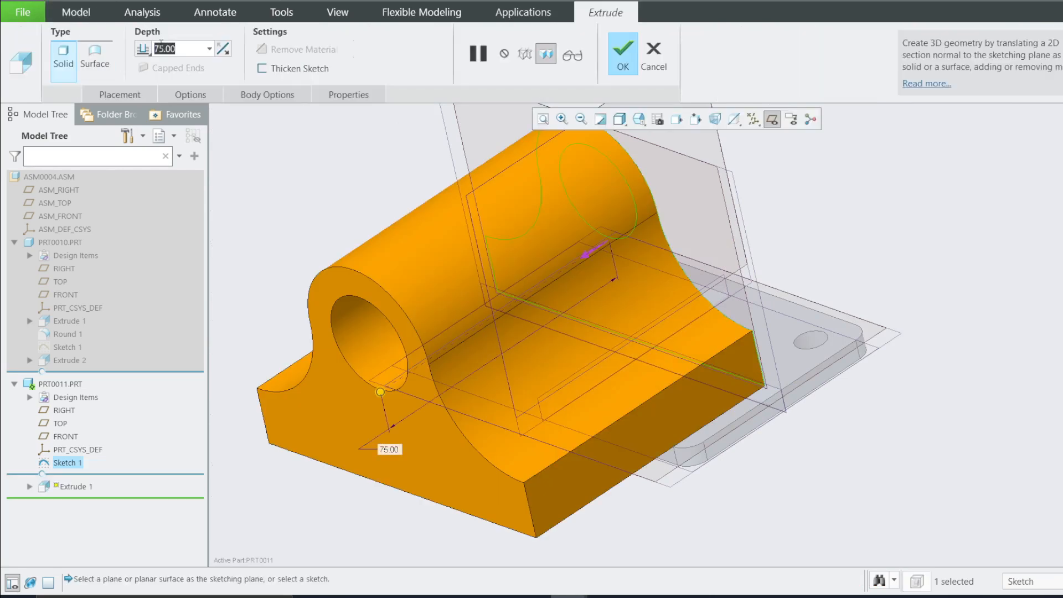
text(5)
click(145, 53)
click(160, 78)
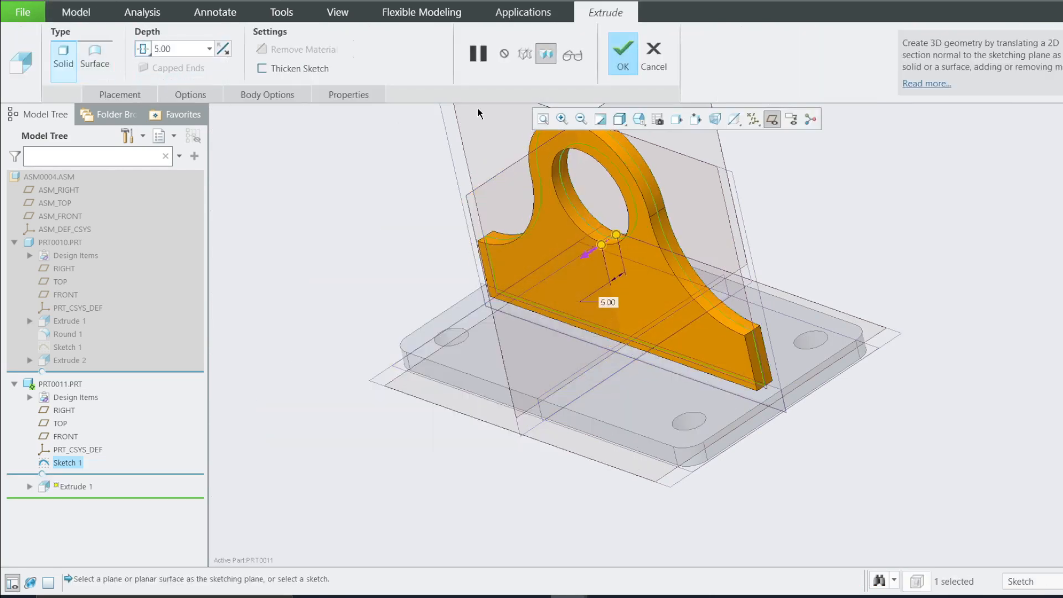
click(624, 55)
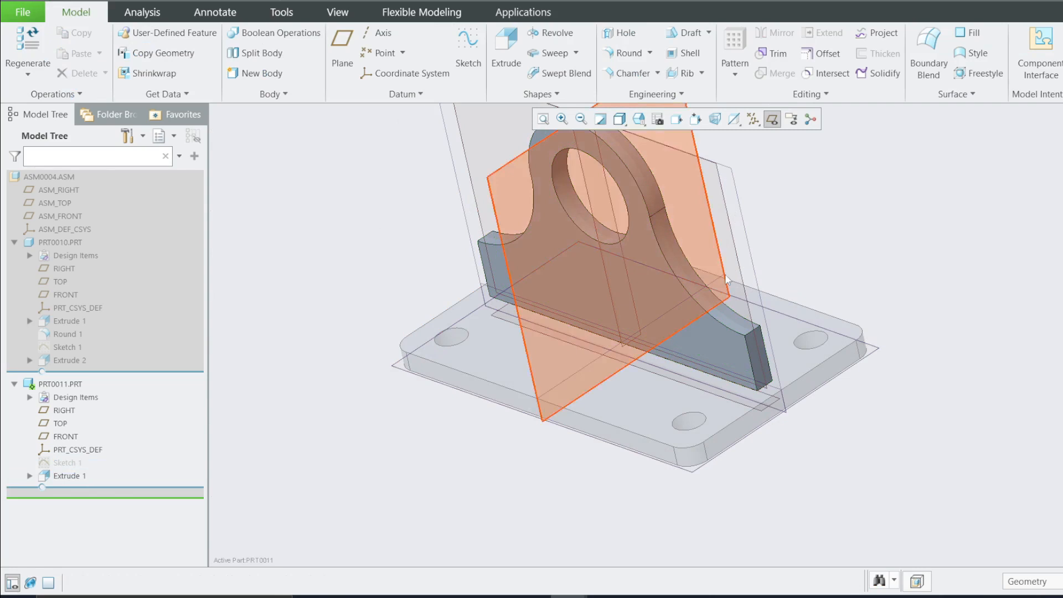
Round the bracket's two outer bottom corner edges with a 5 mm radius
click(623, 53)
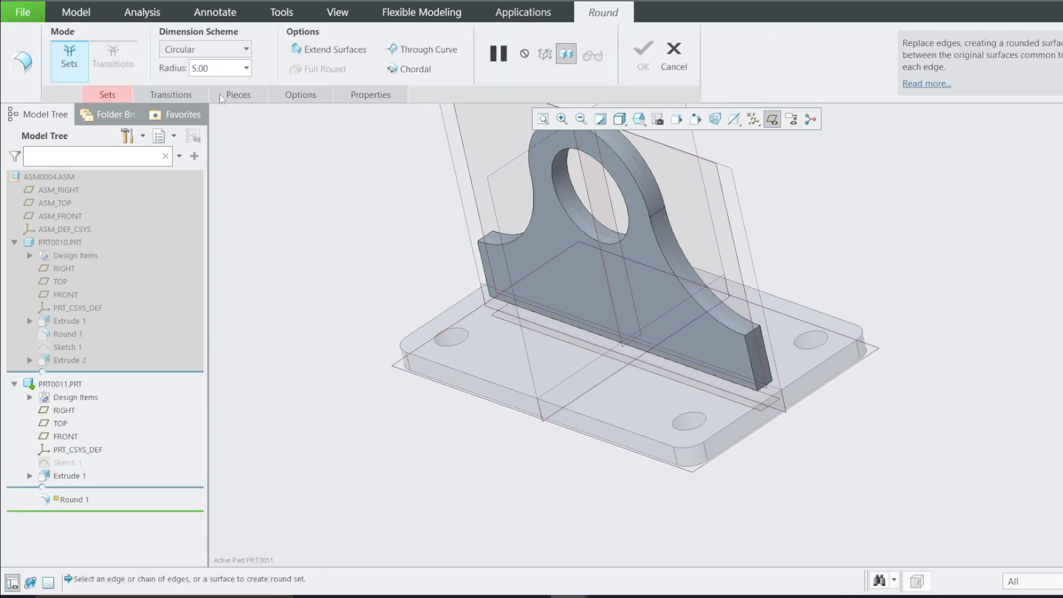
click(691, 303)
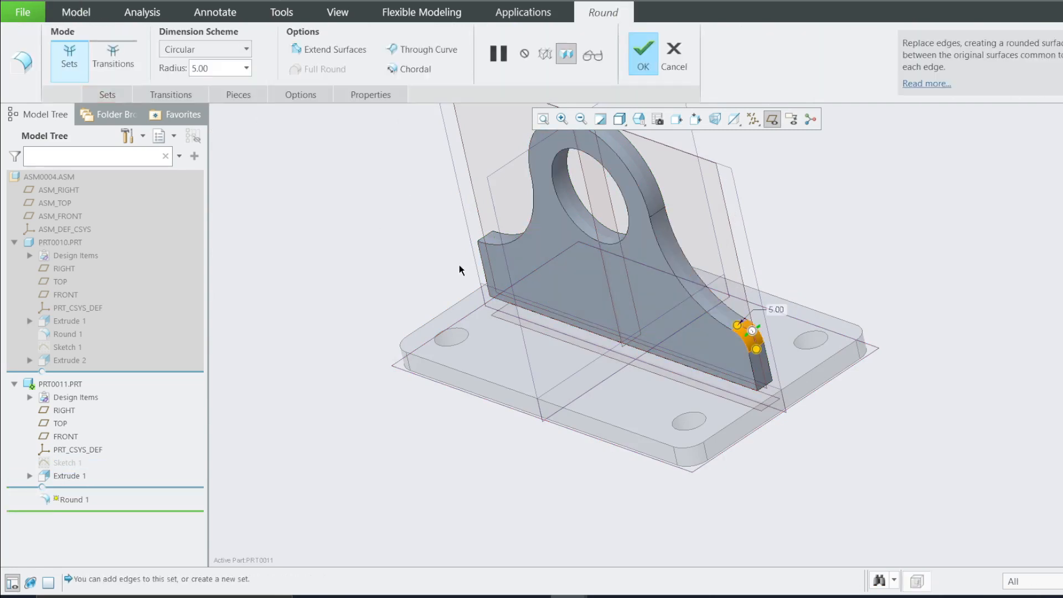
ctrl+click(486, 234)
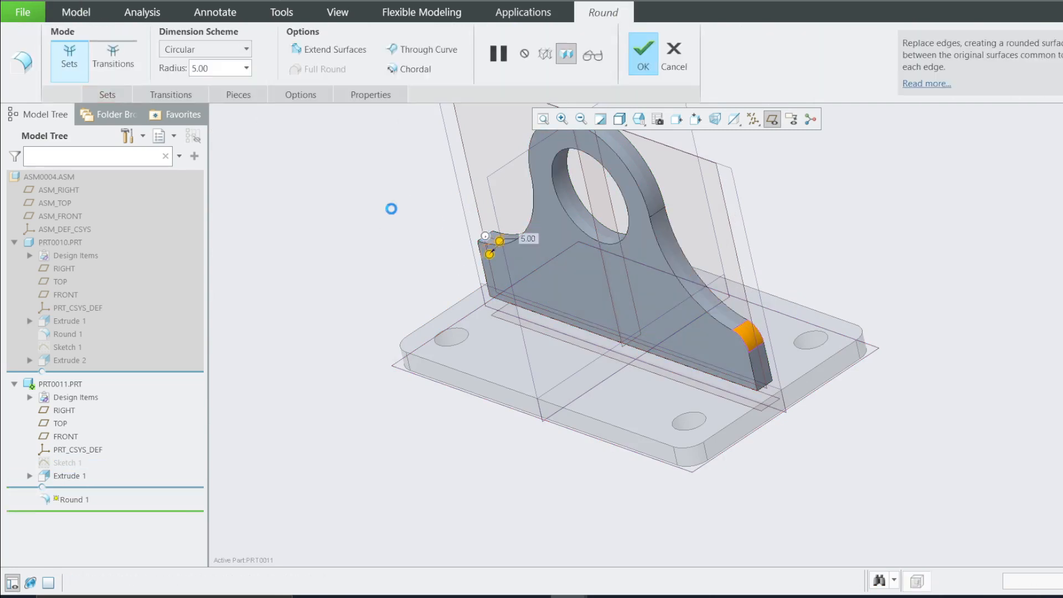
click(642, 55)
Hide the datum planes and activate the top-level assembly ASM0004
click(353, 298)
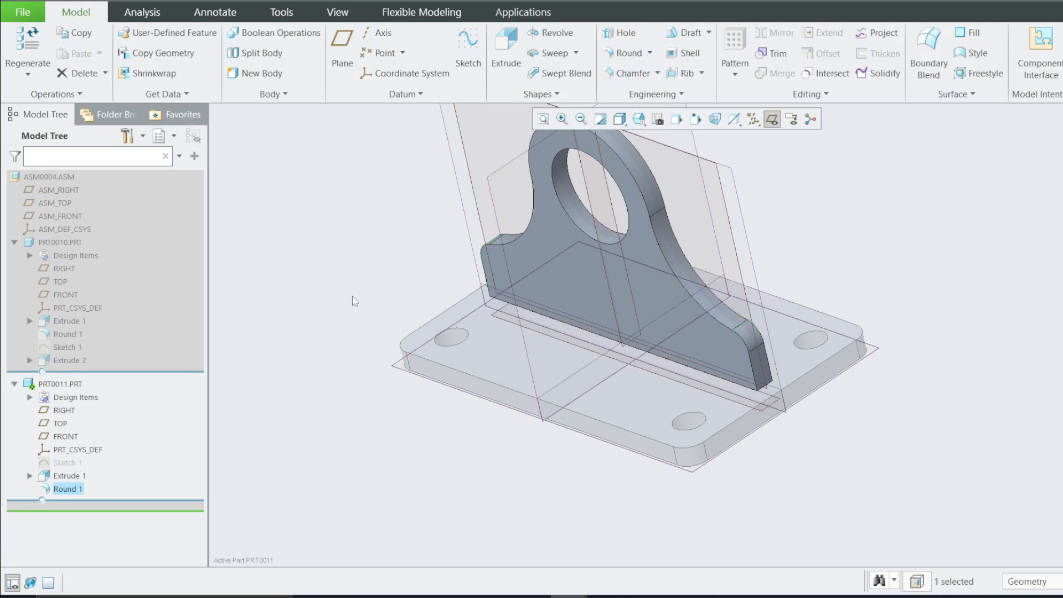
click(770, 123)
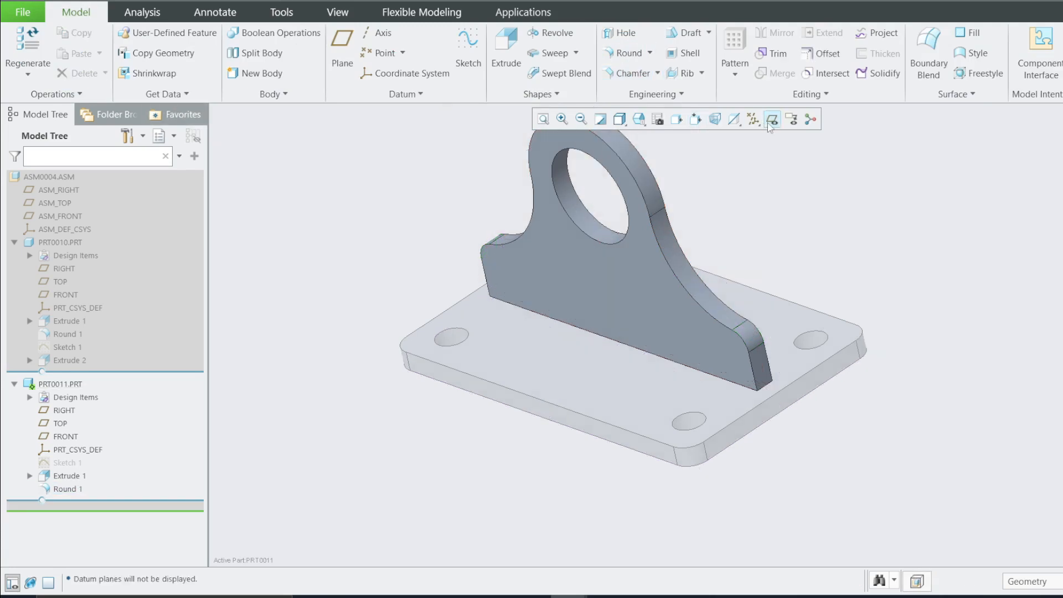
right_click(50, 177)
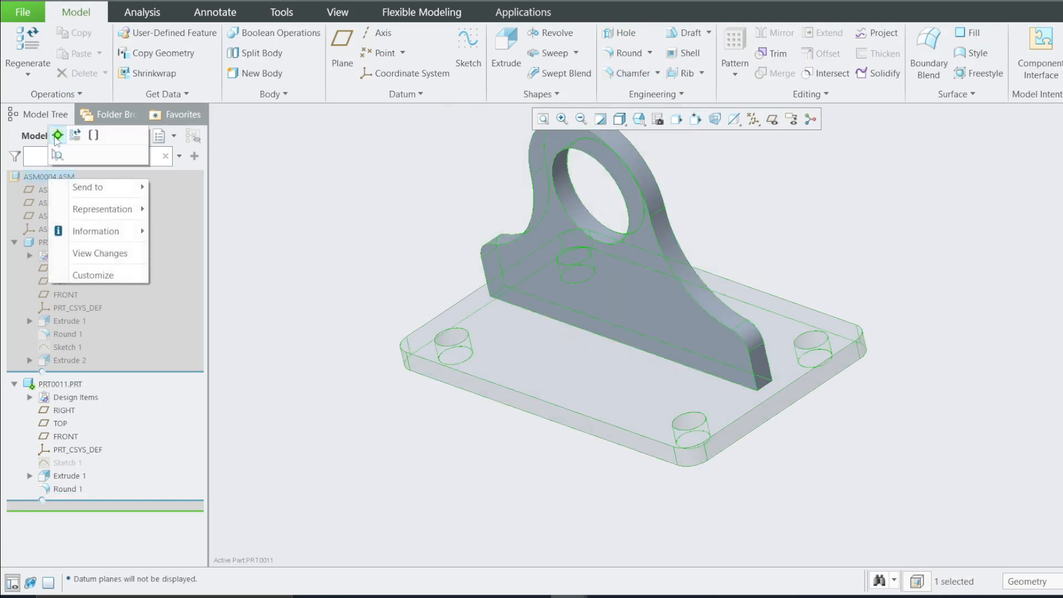
click(57, 136)
click(14, 244)
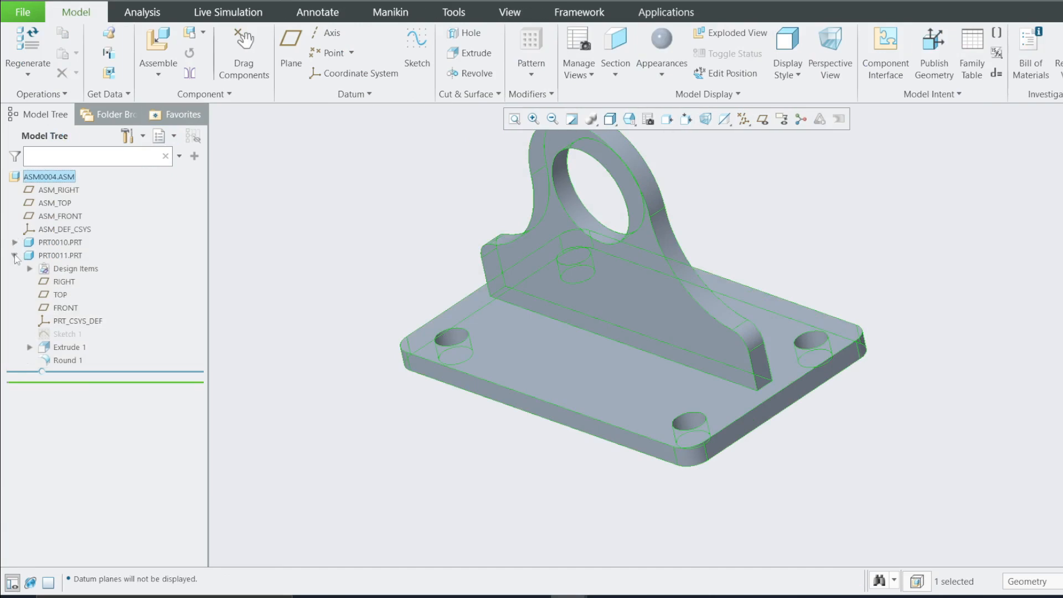
click(15, 257)
Inspect the bracket seated on the plate from several angles
scroll(536, 306, up, 3)
scroll(642, 230, down, 3)
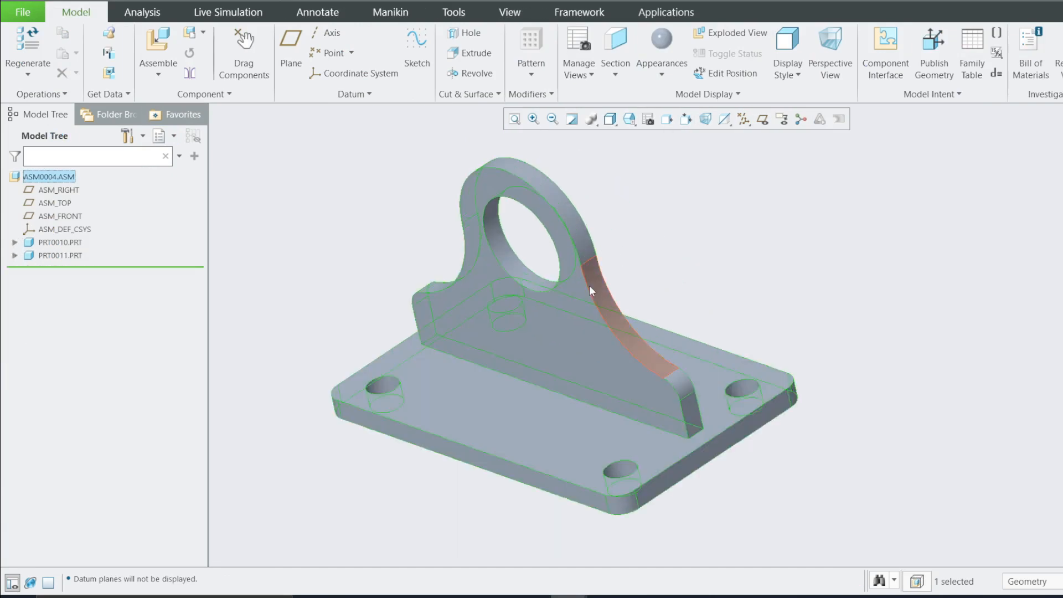
middle_drag(481, 351, 524, 317)
scroll(640, 355, up, 2)
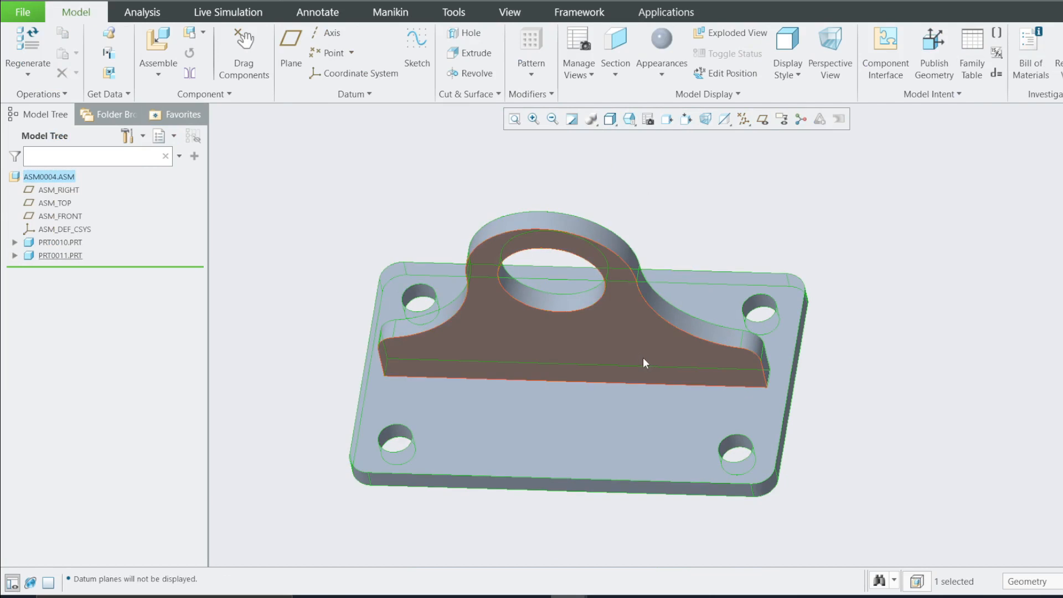
middle_drag(652, 327, 642, 283)
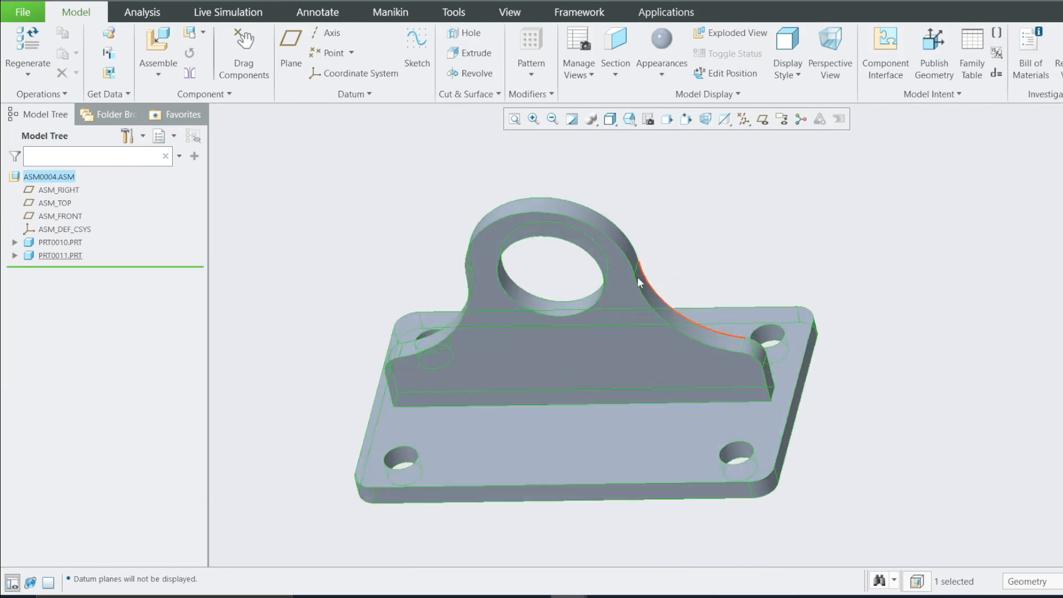
click(242, 235)
Activate PRT0010 and apply a brass-coloured metal appearance from the std-metals library to the plate body
click(60, 256)
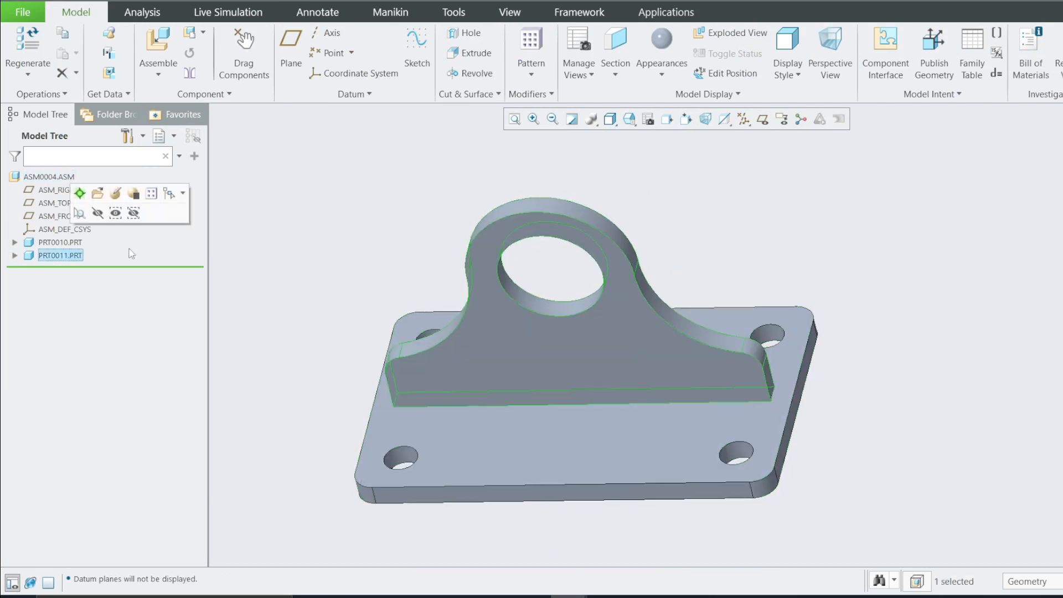
click(47, 243)
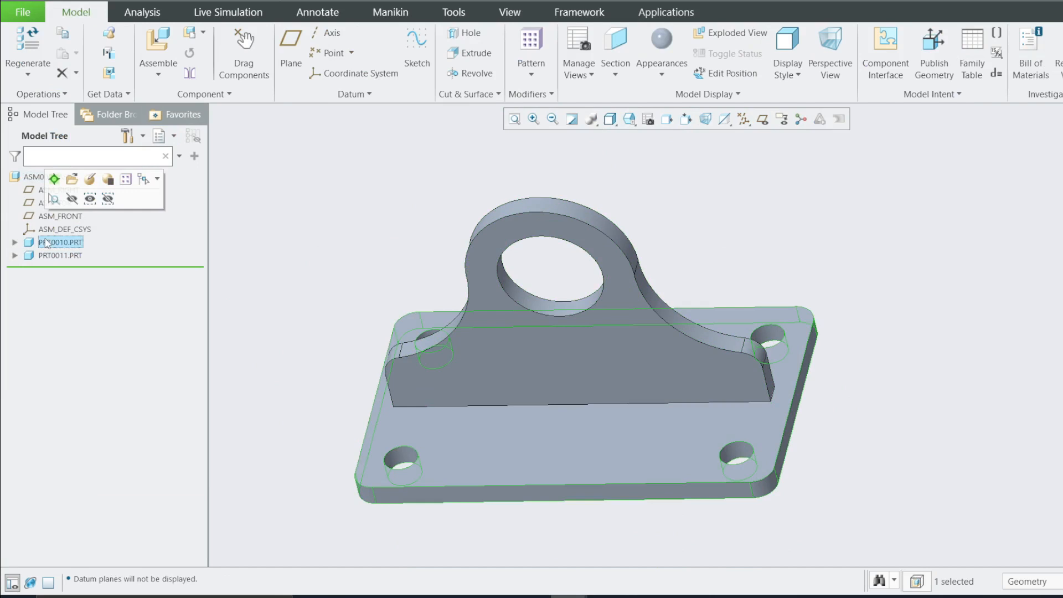
click(54, 179)
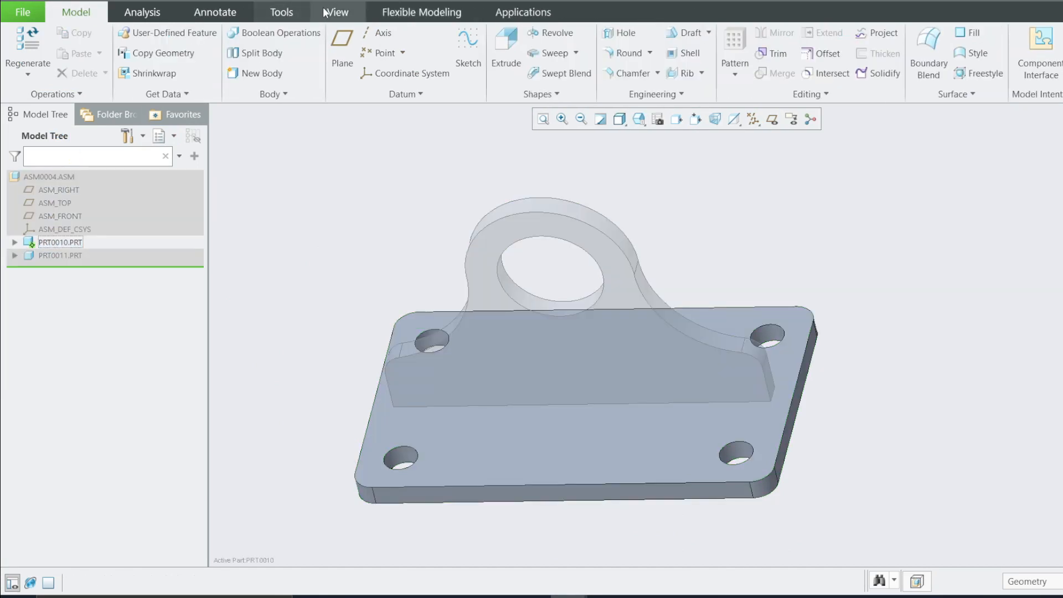
click(329, 12)
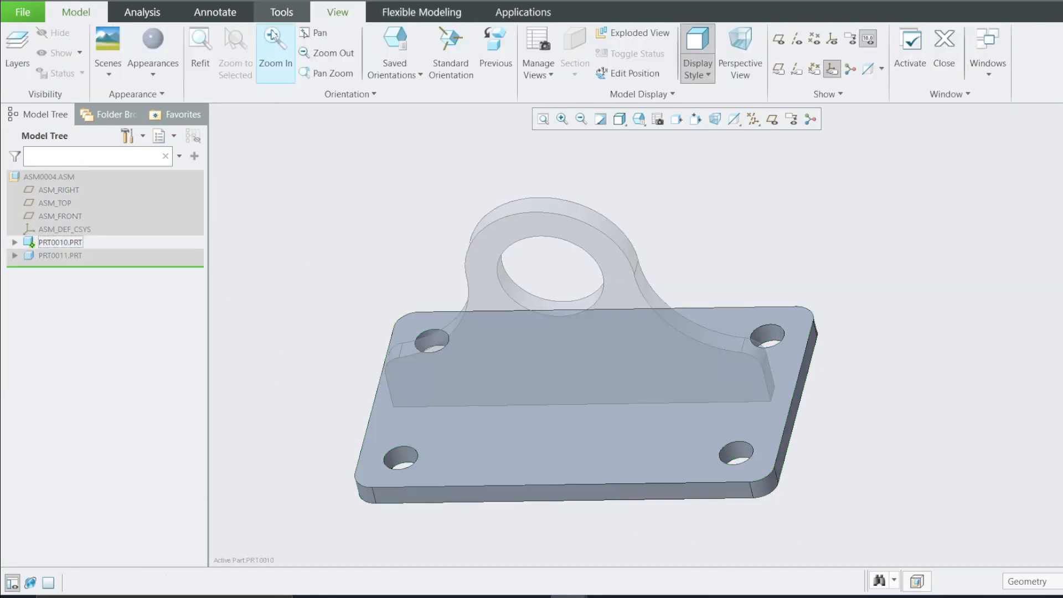
click(160, 64)
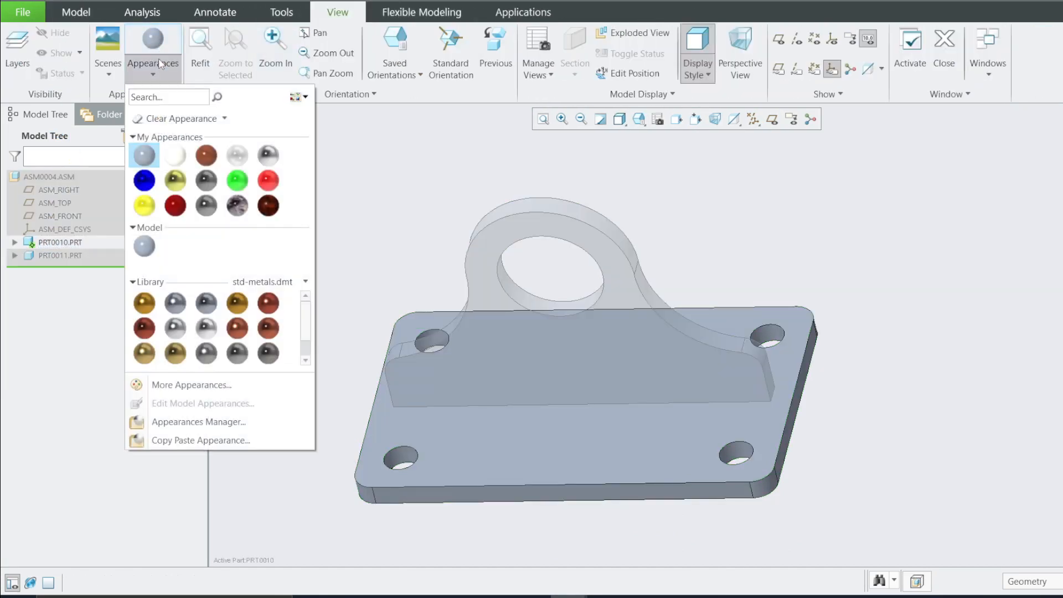
click(237, 303)
click(1029, 581)
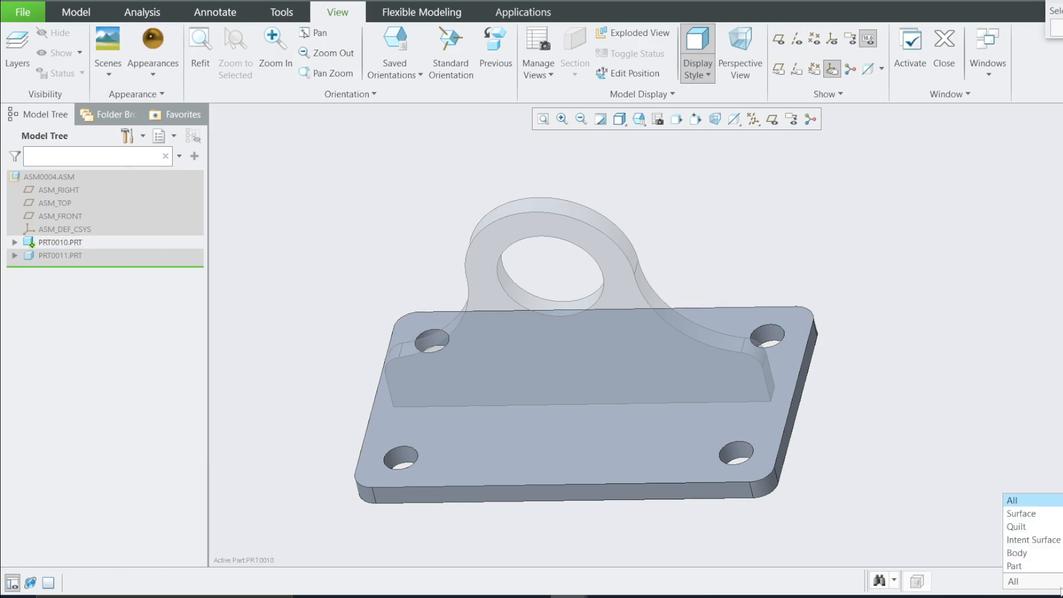
click(1023, 552)
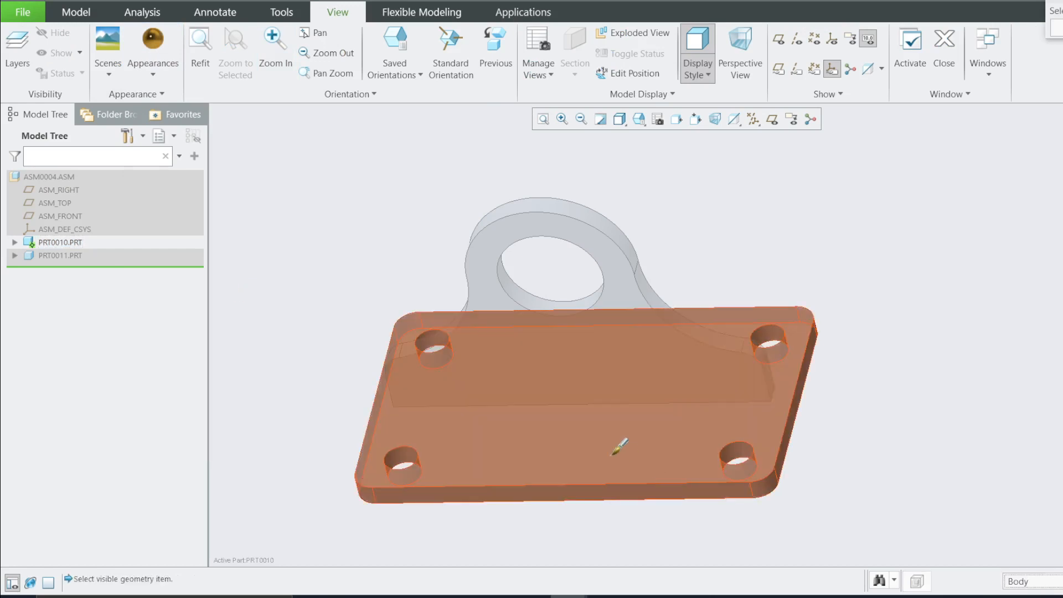
click(612, 454)
middle_click(612, 454)
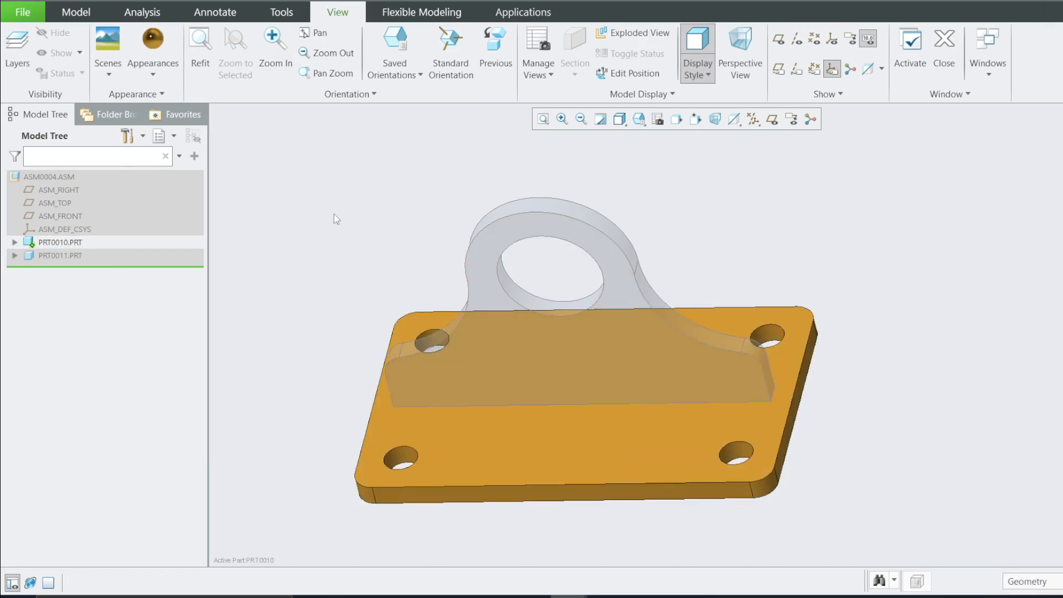
Reactivate the assembly ASM0004 and expand its model tree
click(52, 179)
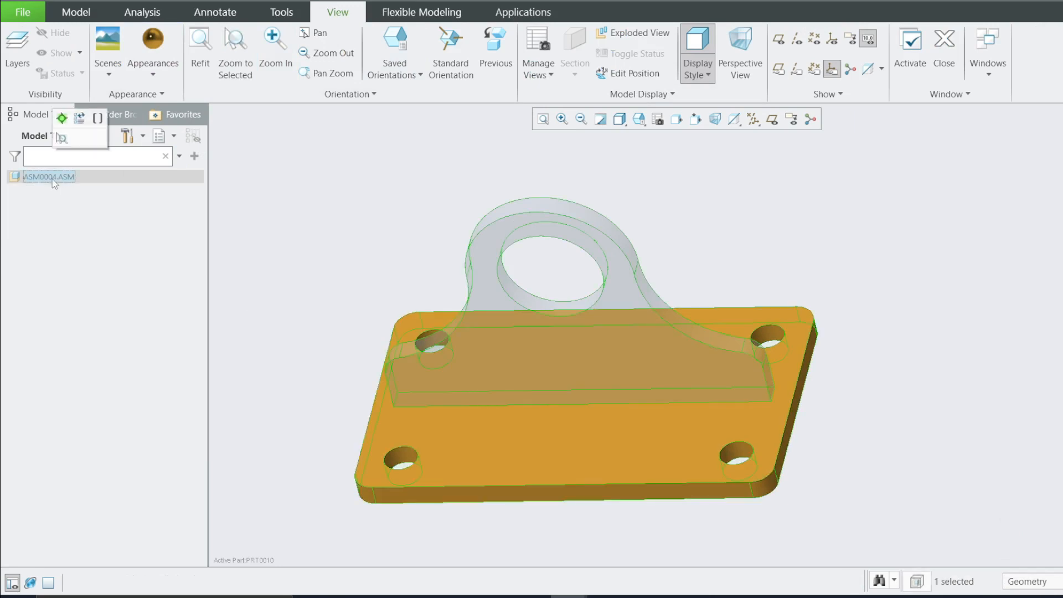
click(61, 118)
click(195, 221)
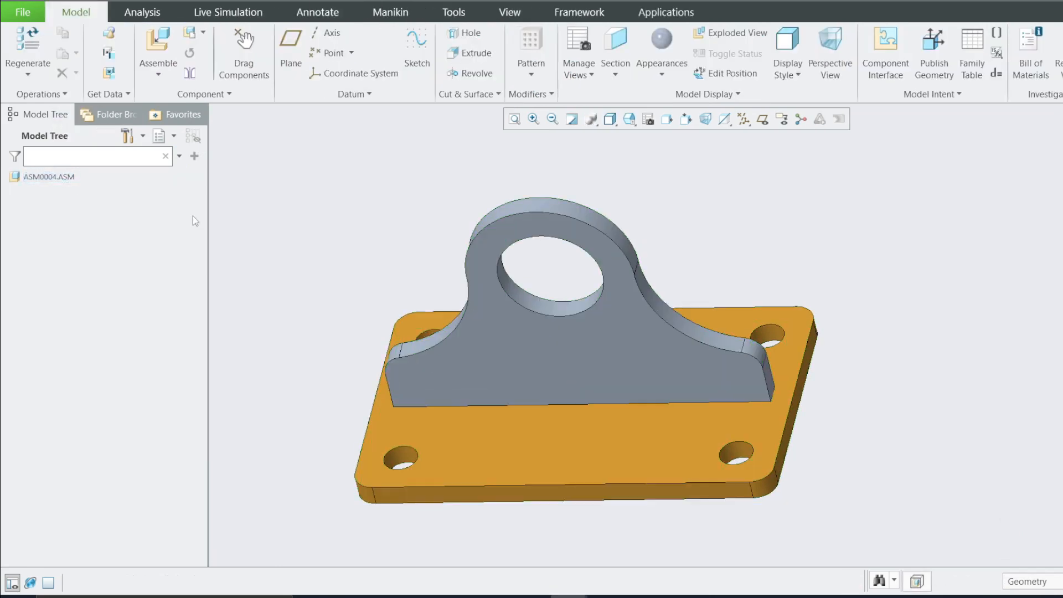
double_click(47, 180)
click(368, 238)
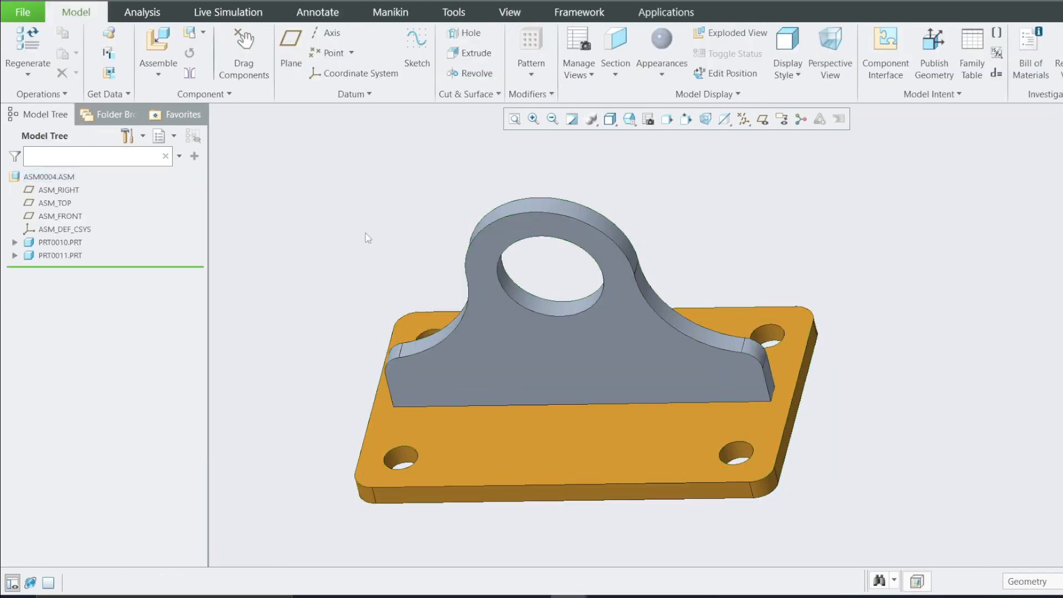
Inspect the finished two-part assembly from different angles
middle_drag(407, 277, 371, 268)
scroll(775, 287, up, 3)
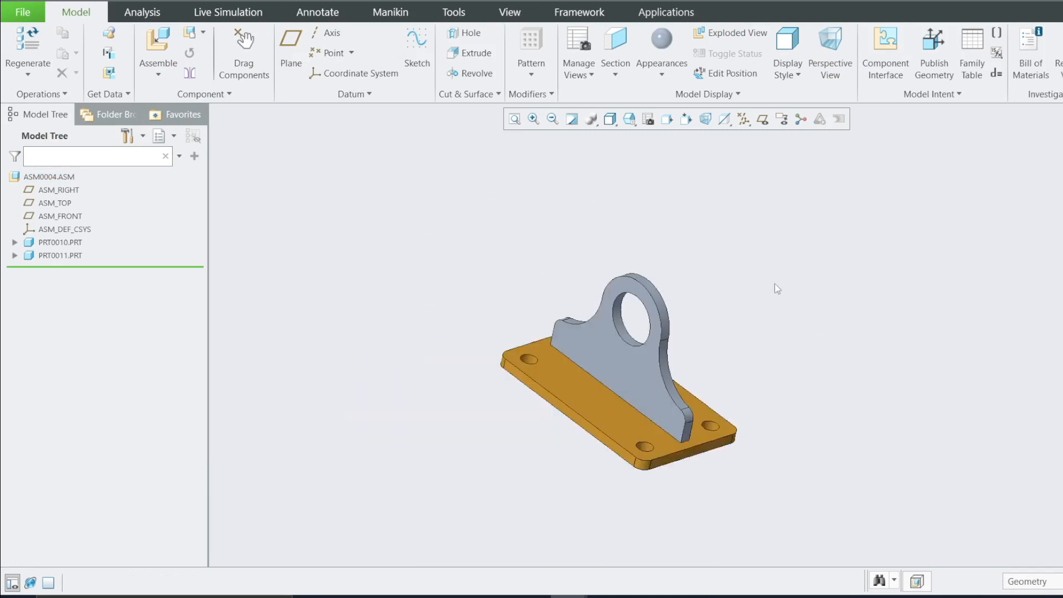
scroll(674, 370, down, 3)
click(629, 119)
click(640, 150)
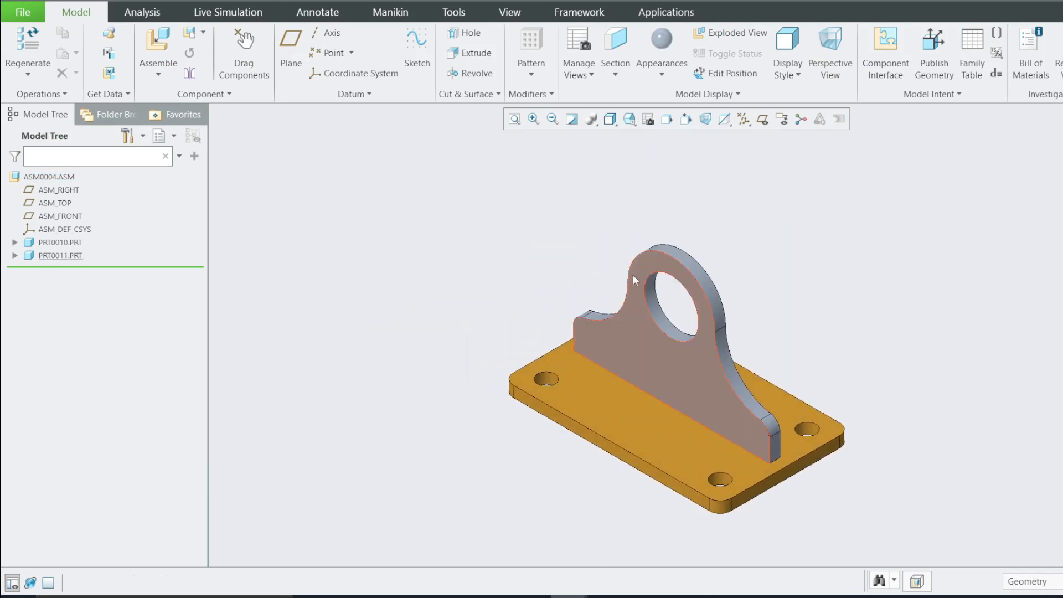
scroll(792, 429, down, 2)
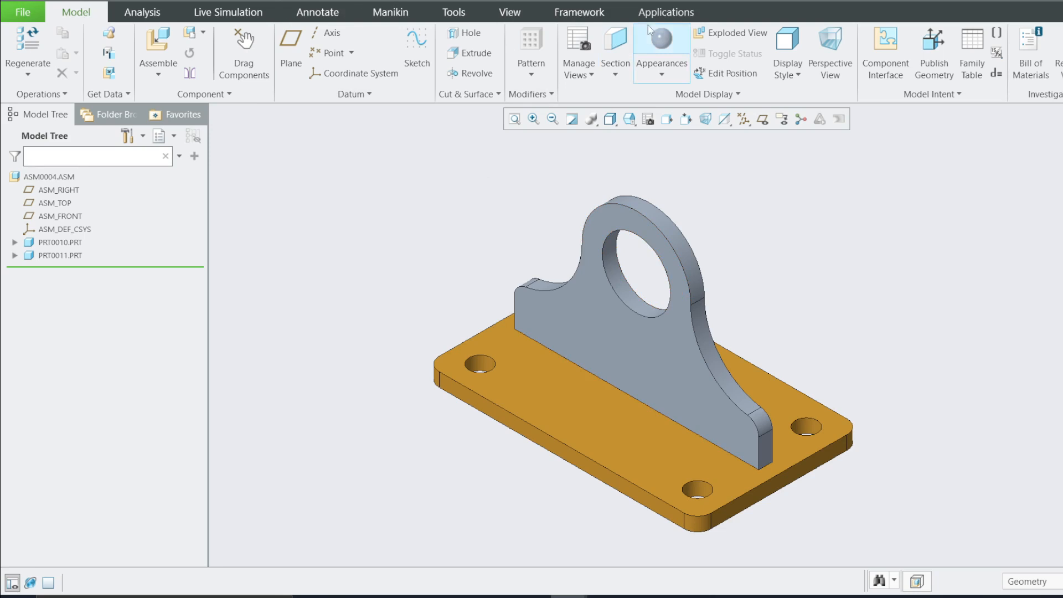
click(669, 15)
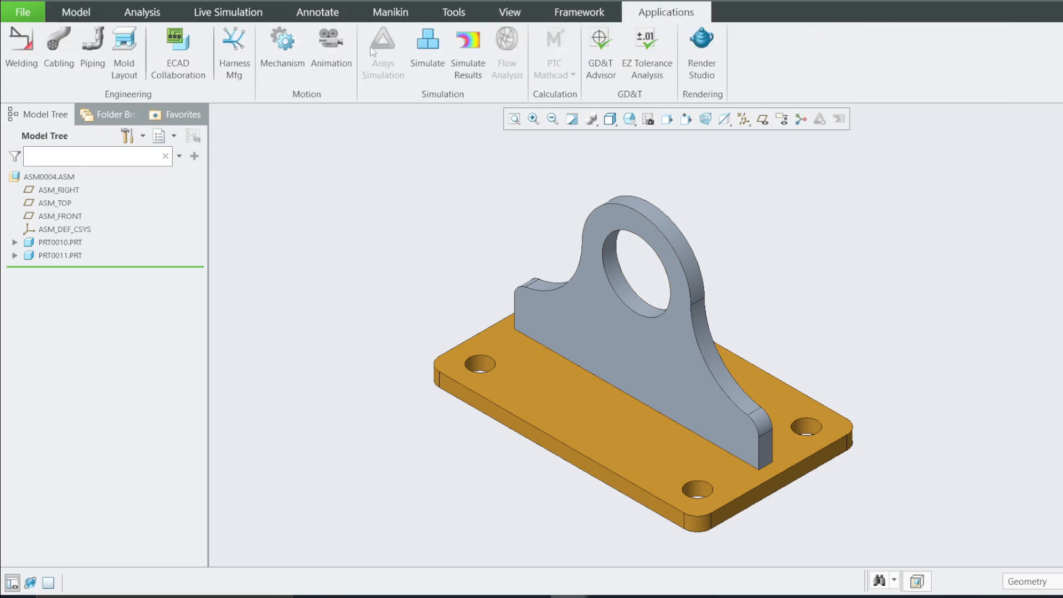
Enter Creo Simulate for the assembly and open the model refinement tools
click(434, 45)
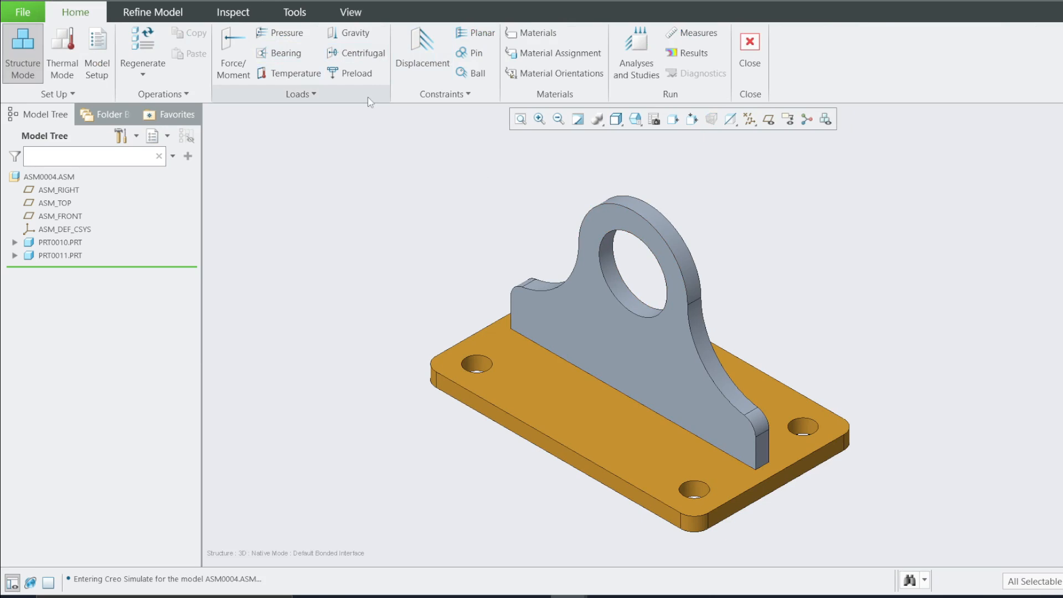
click(150, 17)
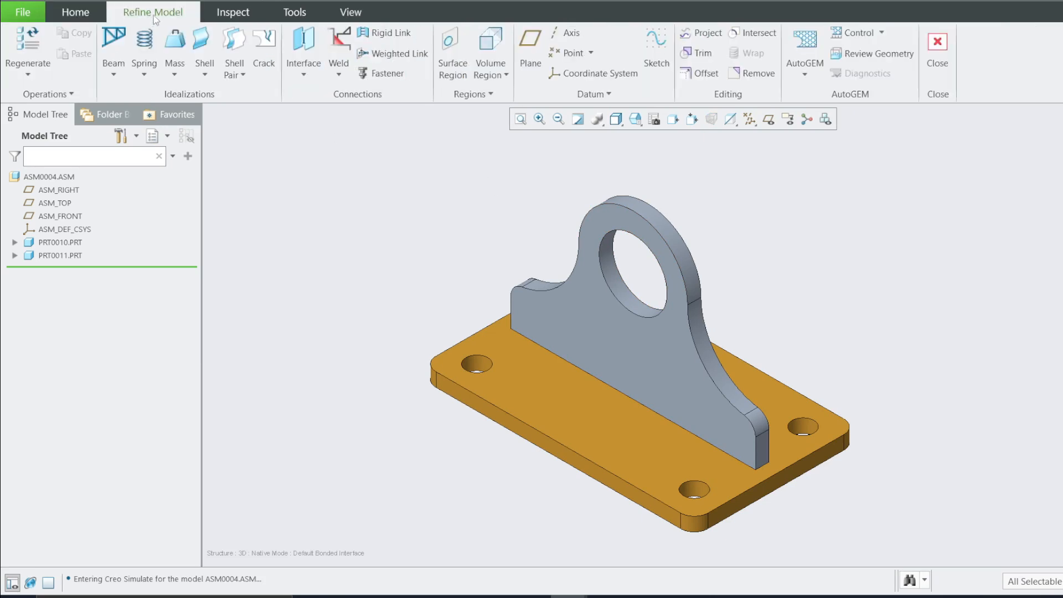
Generate a preview AutoGEM solid mesh of the assembly, then close the AutoGEM tools without saving the mesh
click(805, 72)
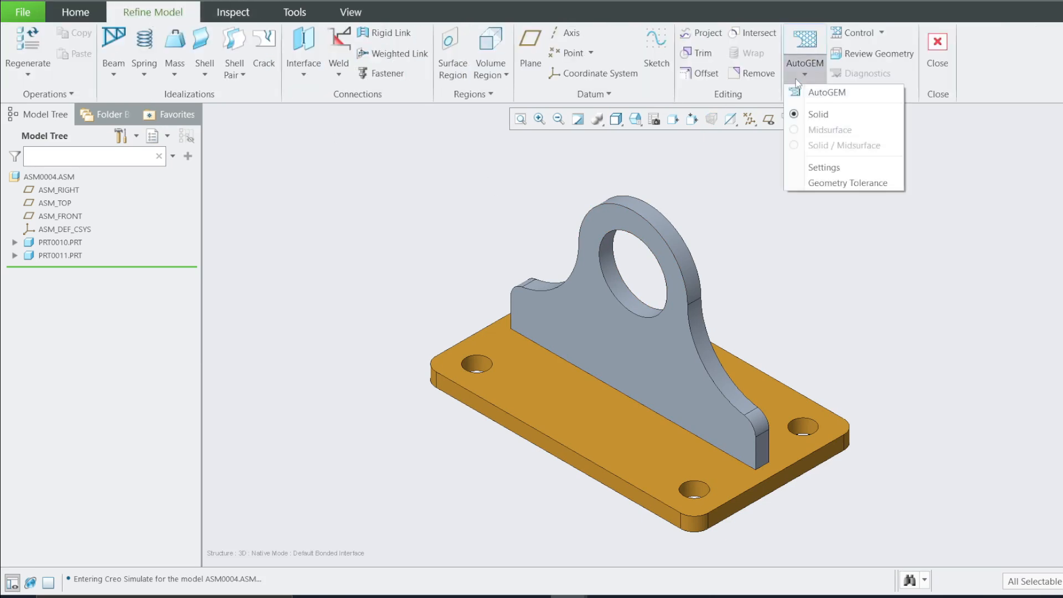
click(820, 93)
click(672, 315)
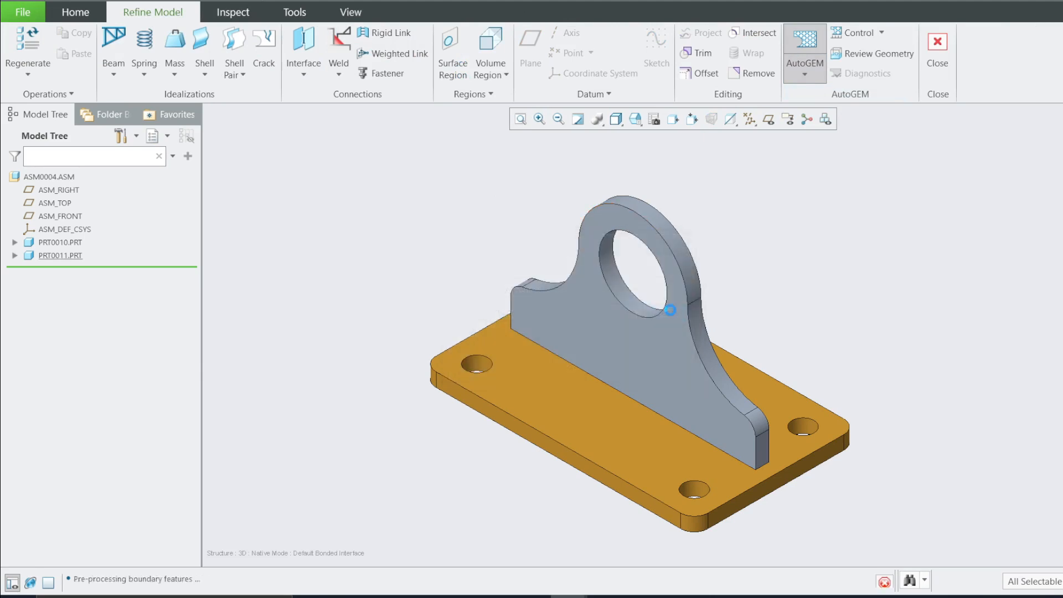
drag(563, 181, 285, 129)
scroll(678, 381, down, 2)
mouse_move(679, 386)
middle_down()
mouse_move(613, 422)
mouse_move(592, 405)
mouse_move(590, 430)
middle_up()
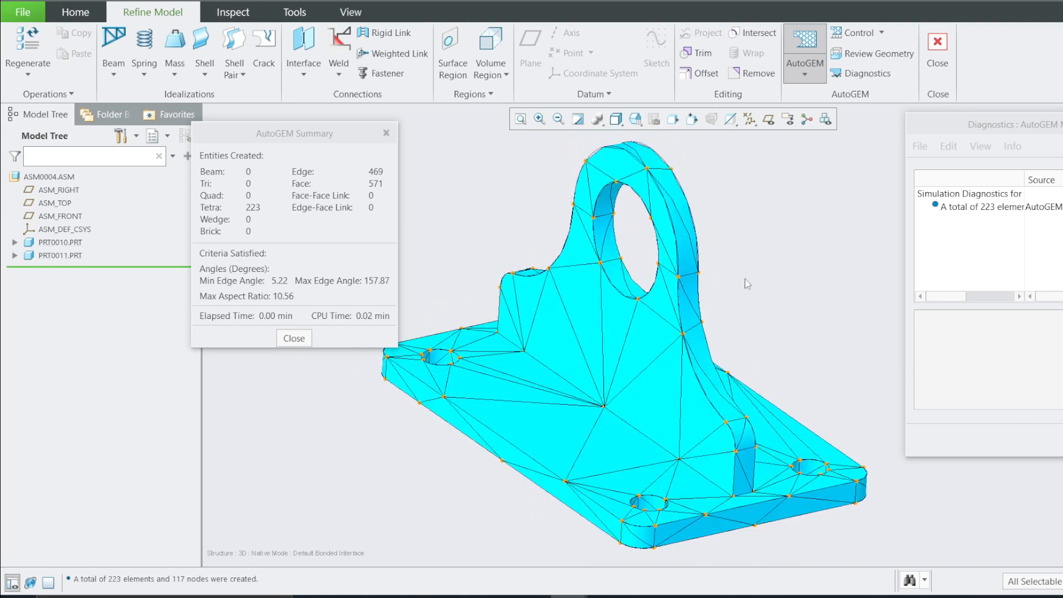
click(1062, 440)
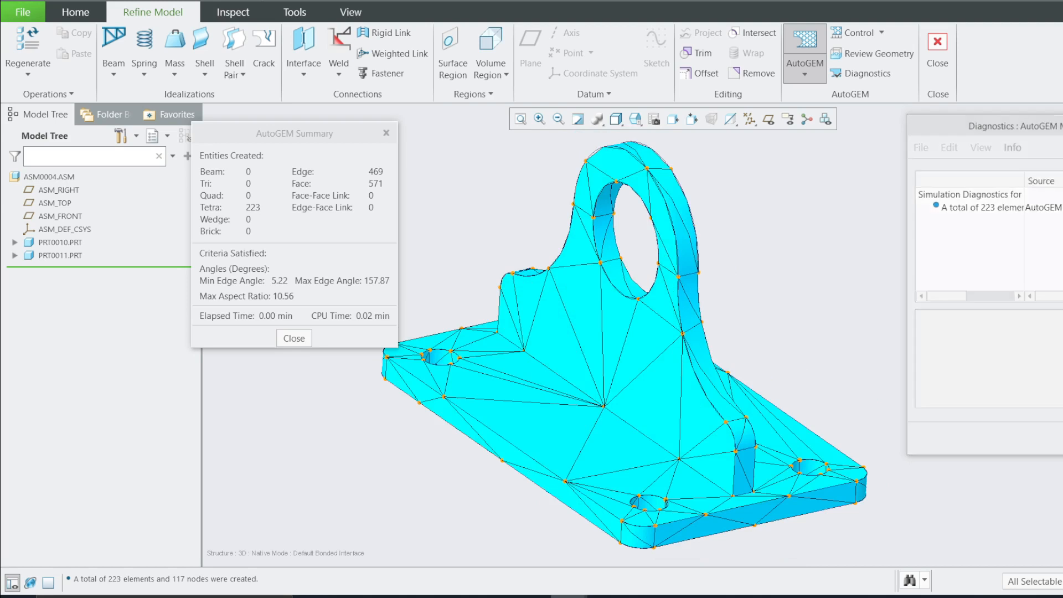
click(296, 338)
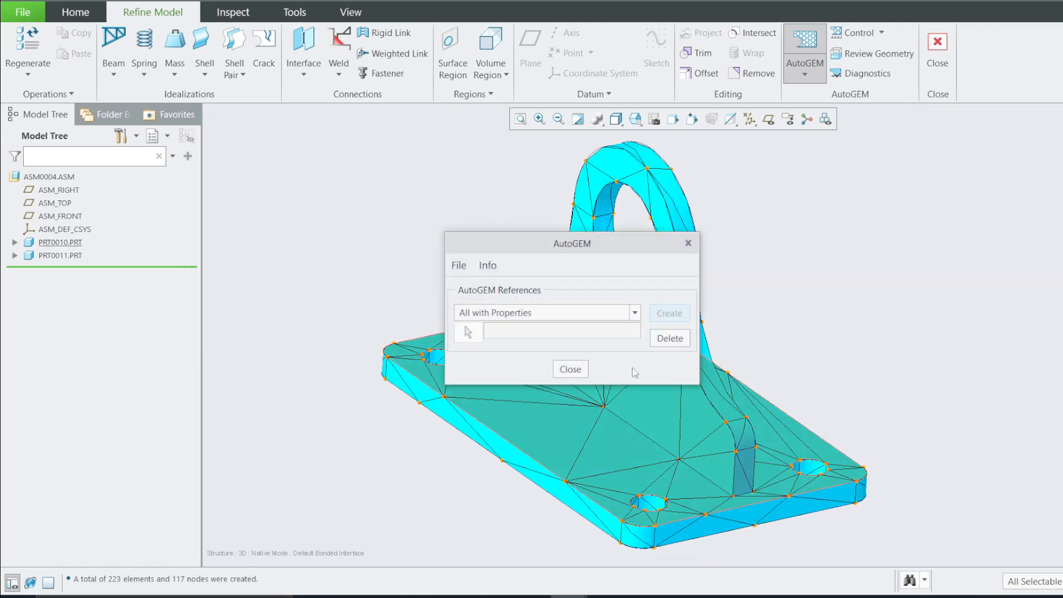
click(579, 372)
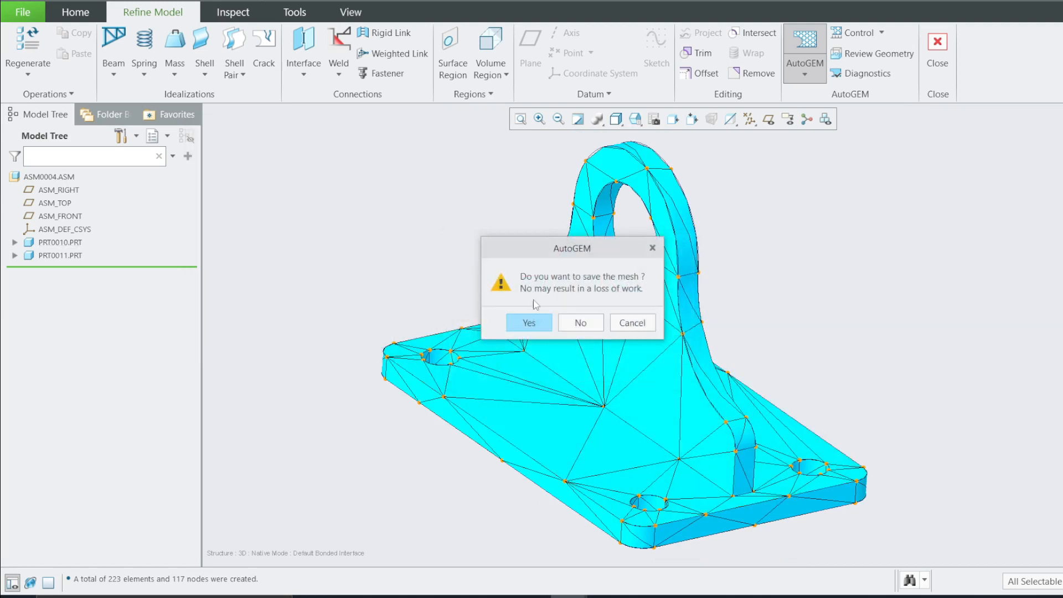
click(580, 324)
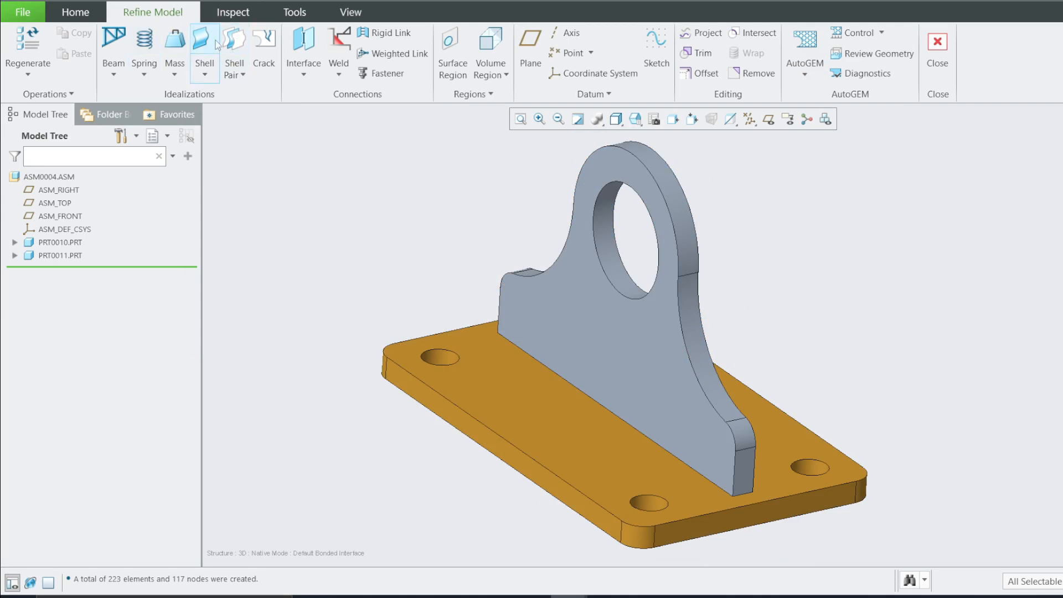
Auto-detect shell pairs for the whole ASM0004 assembly using geometry analysis with a characteristic thickness of 5 in
click(241, 77)
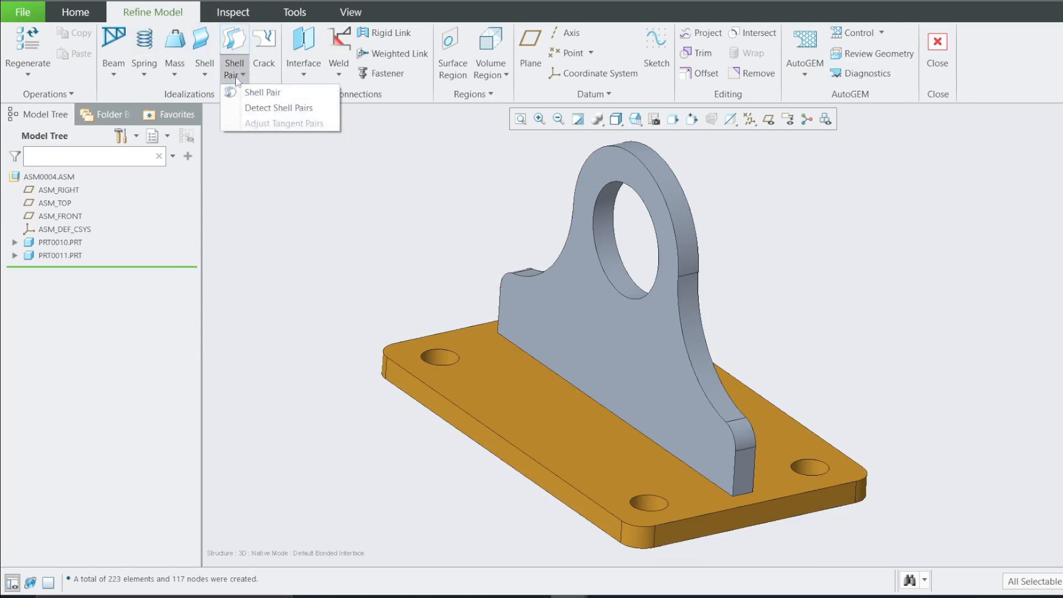
click(263, 110)
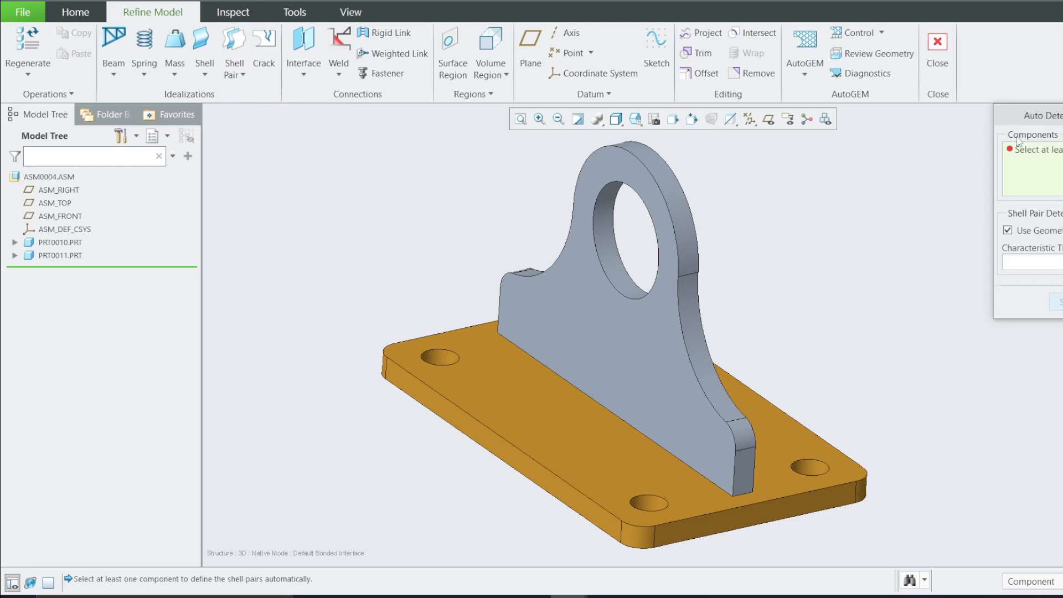
drag(1032, 119, 403, 140)
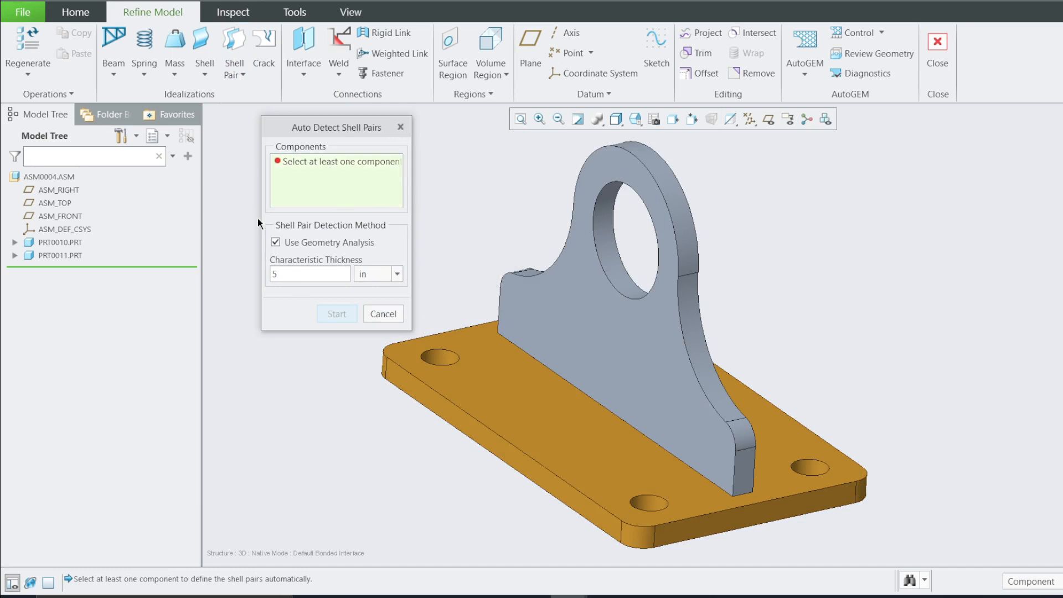
click(65, 178)
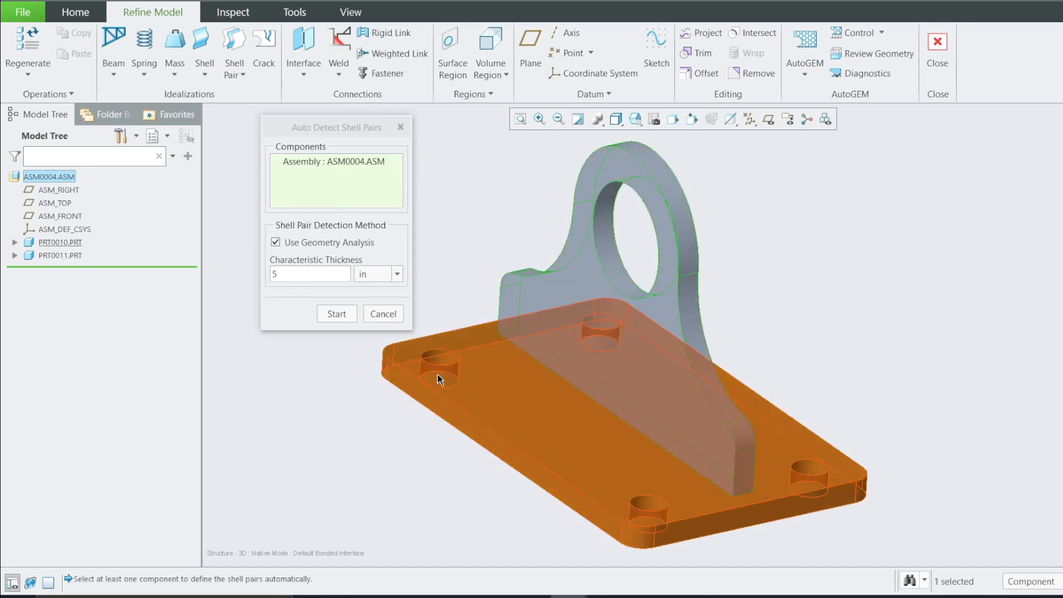
click(308, 277)
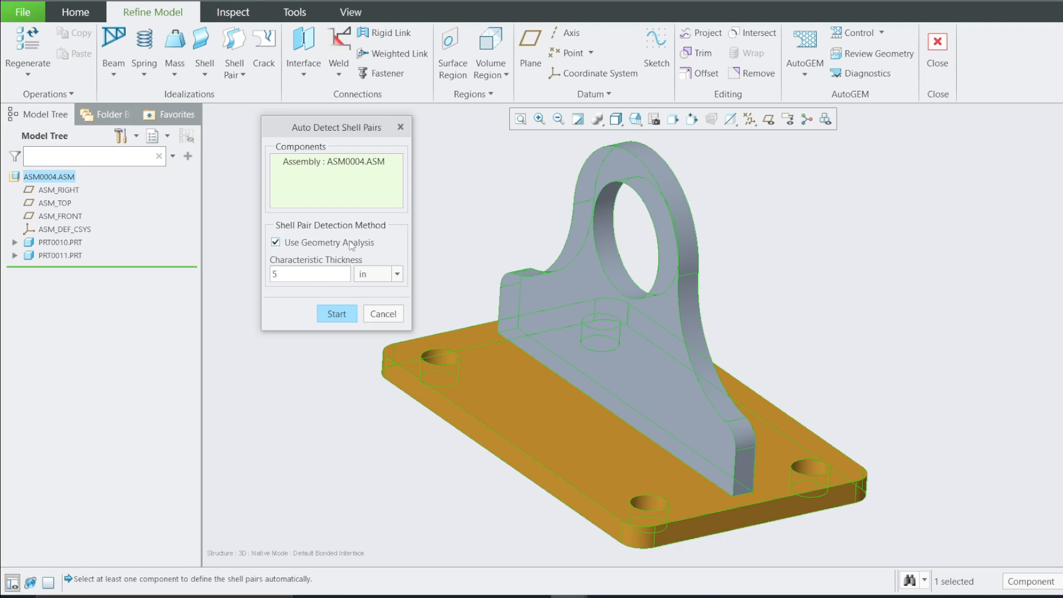
click(336, 314)
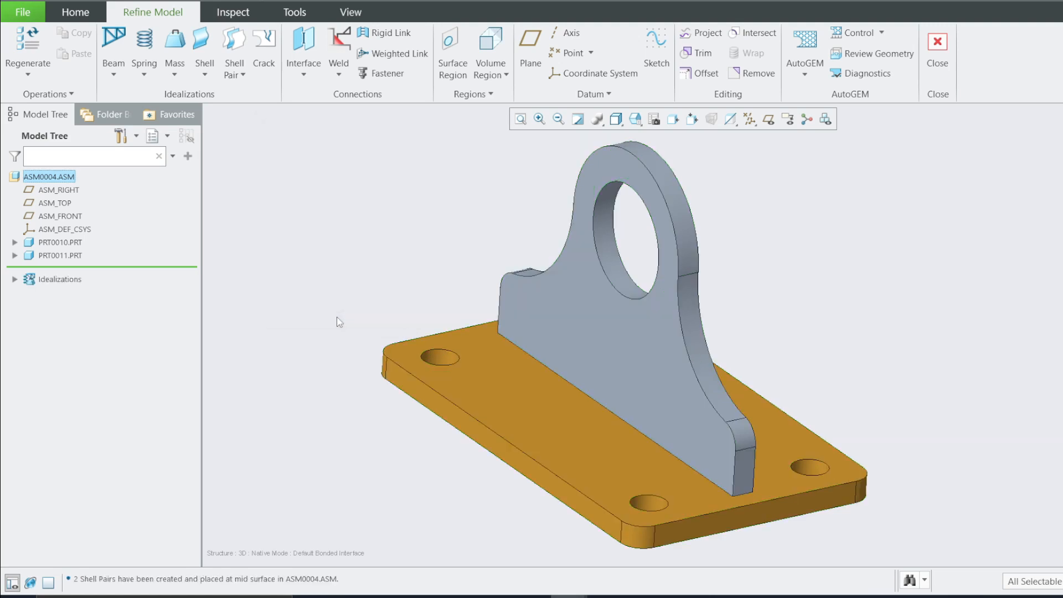
Expand the idealizations in the model tree and highlight each detected shell pair in turn
click(14, 280)
click(29, 292)
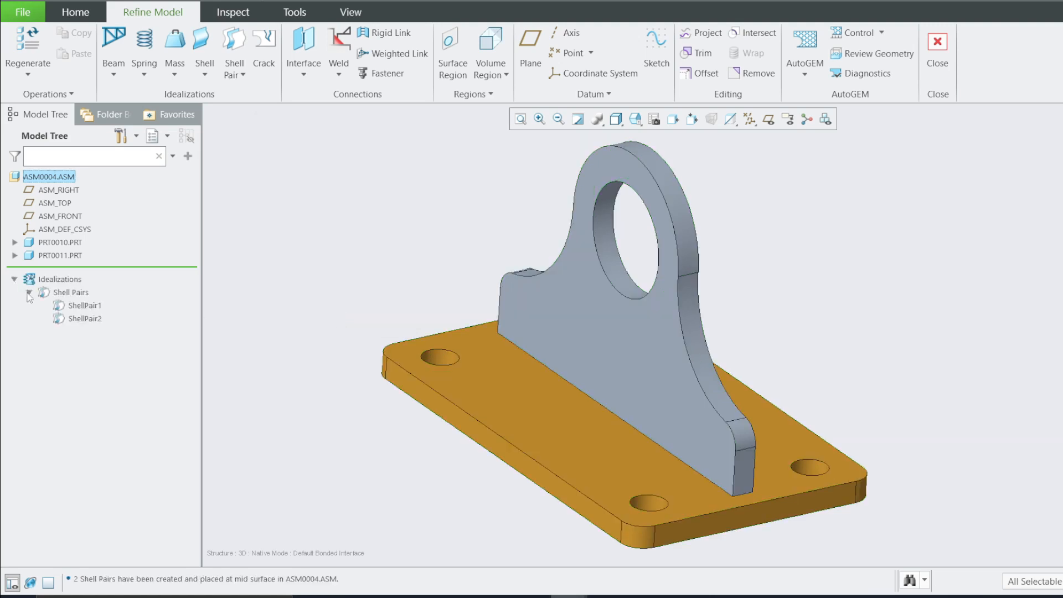
click(83, 306)
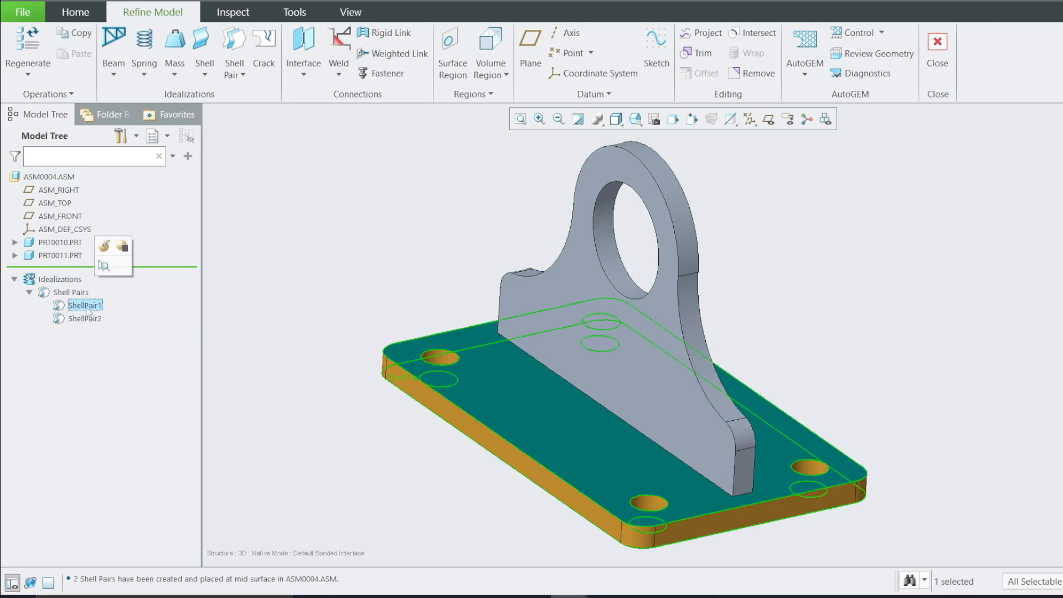
double_click(85, 305)
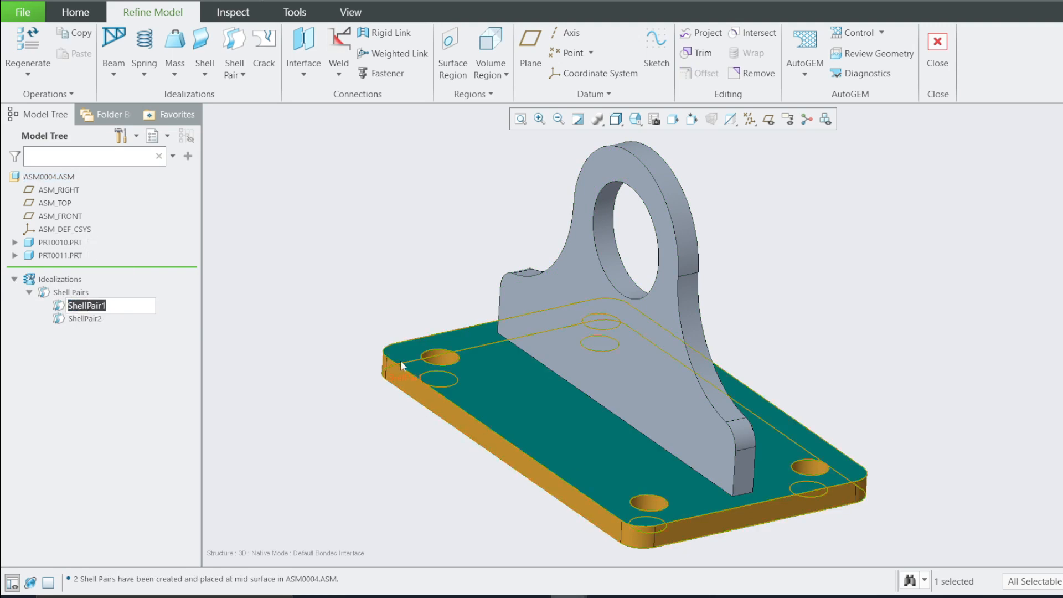
click(184, 356)
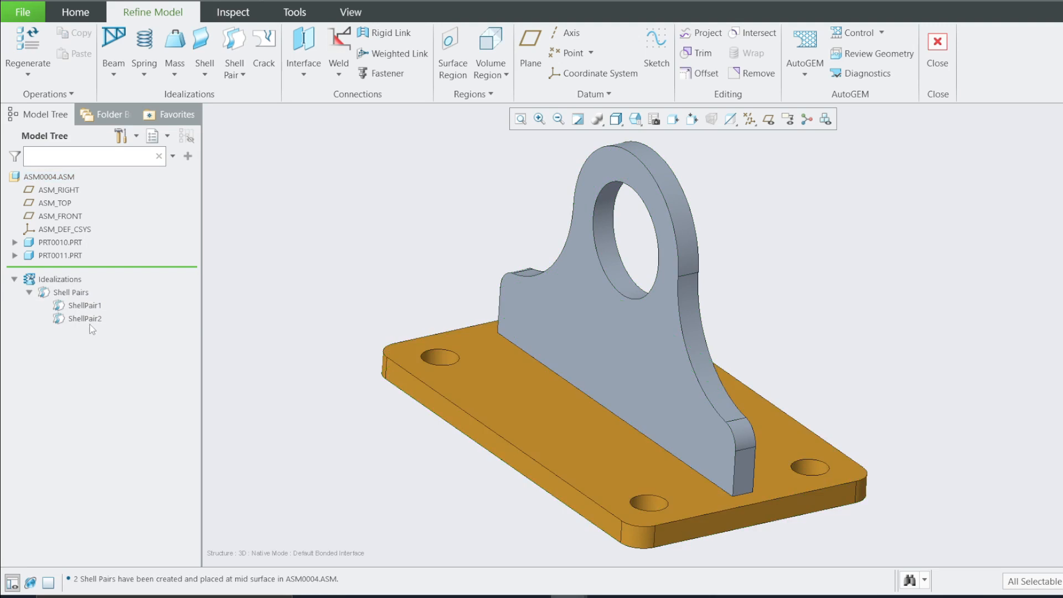
click(94, 323)
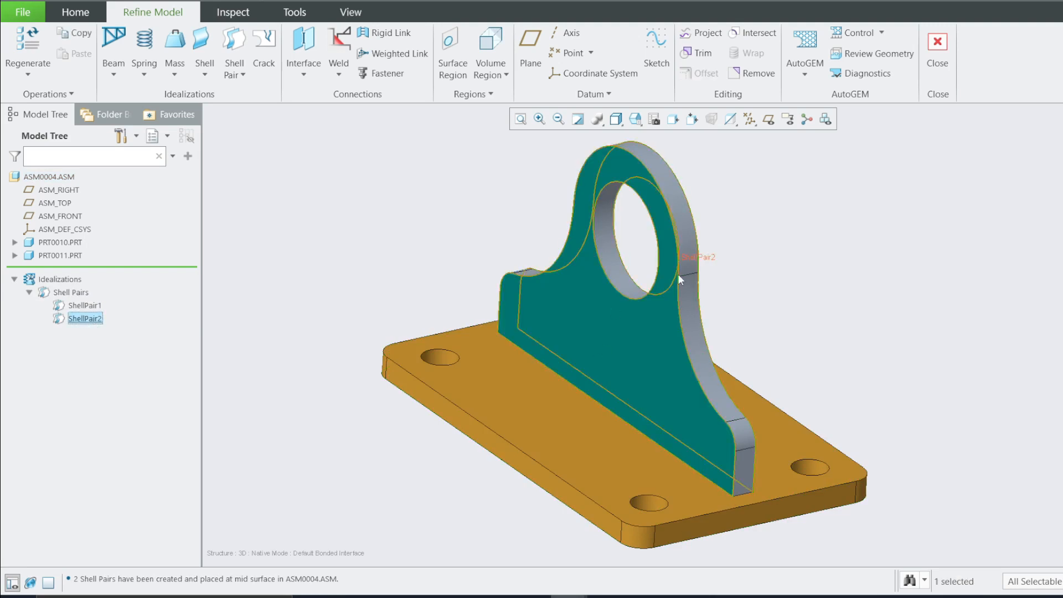
click(241, 246)
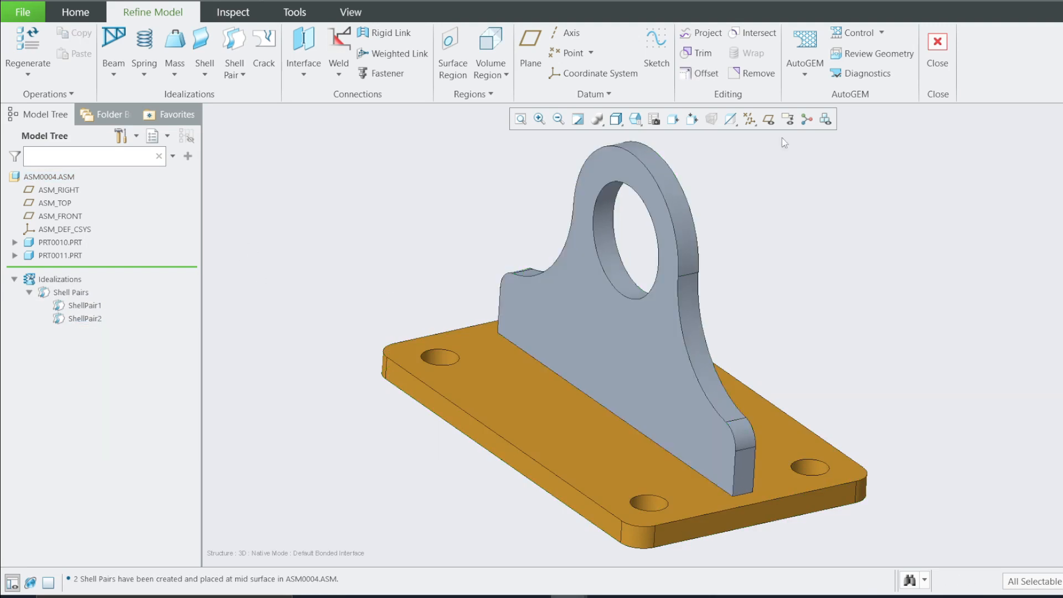
Review the simulation geometry of the shell surfaces and bonded interfaces from the left and front views
click(875, 55)
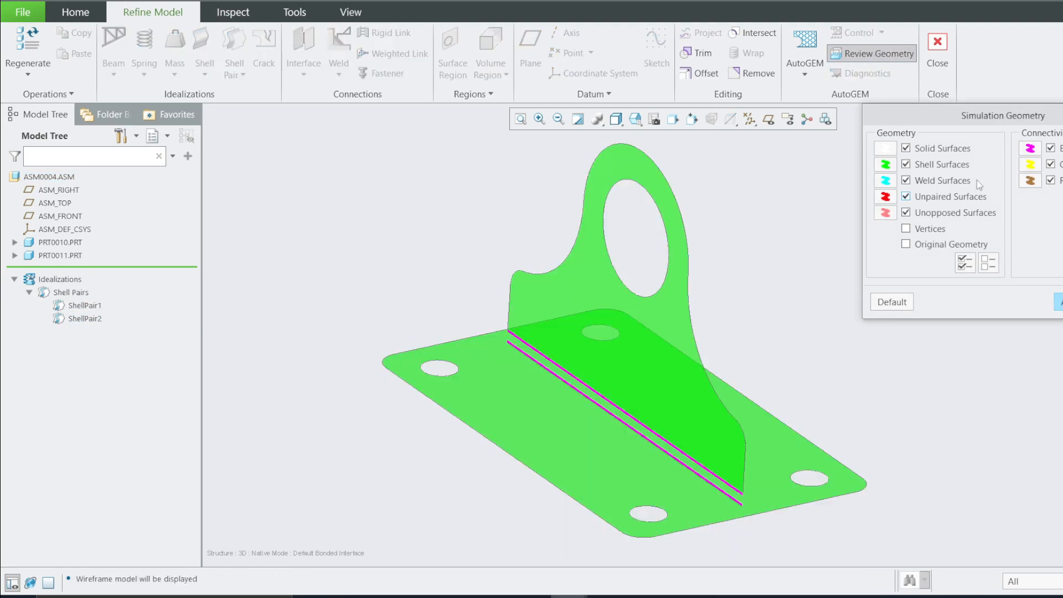
drag(990, 115, 305, 131)
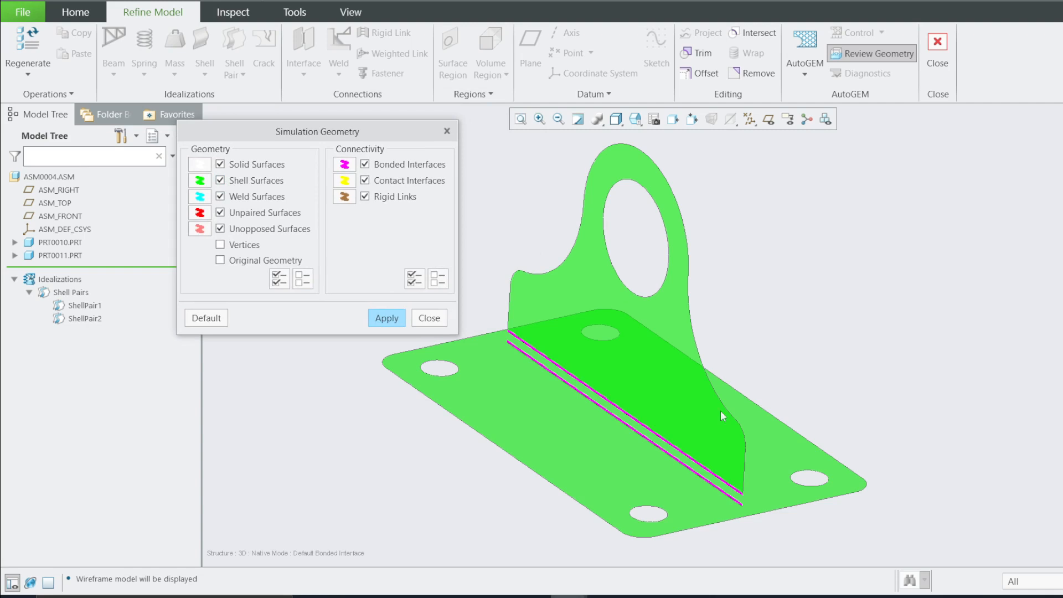
click(634, 119)
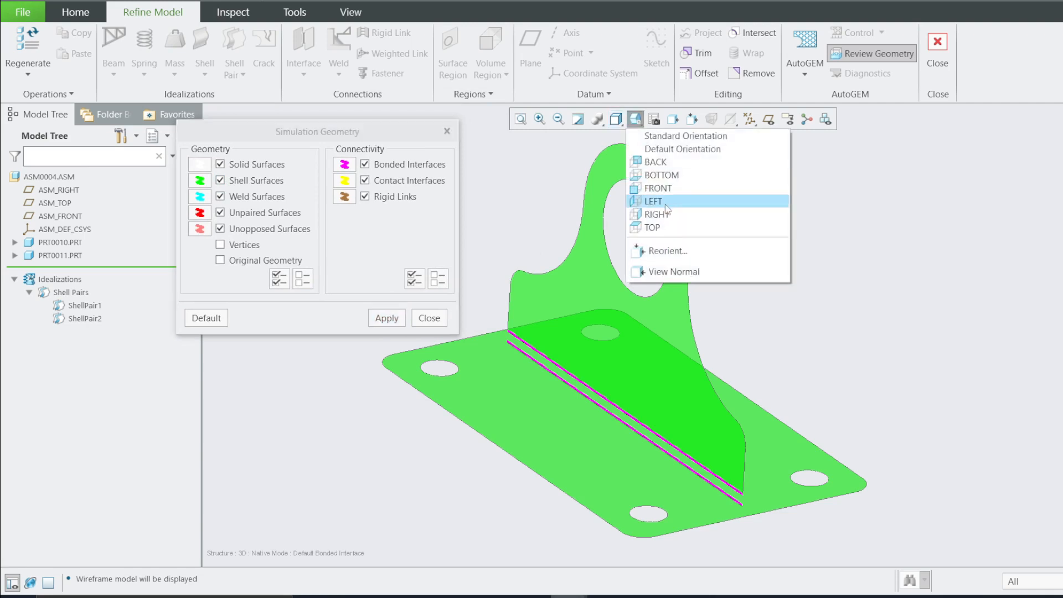
click(664, 213)
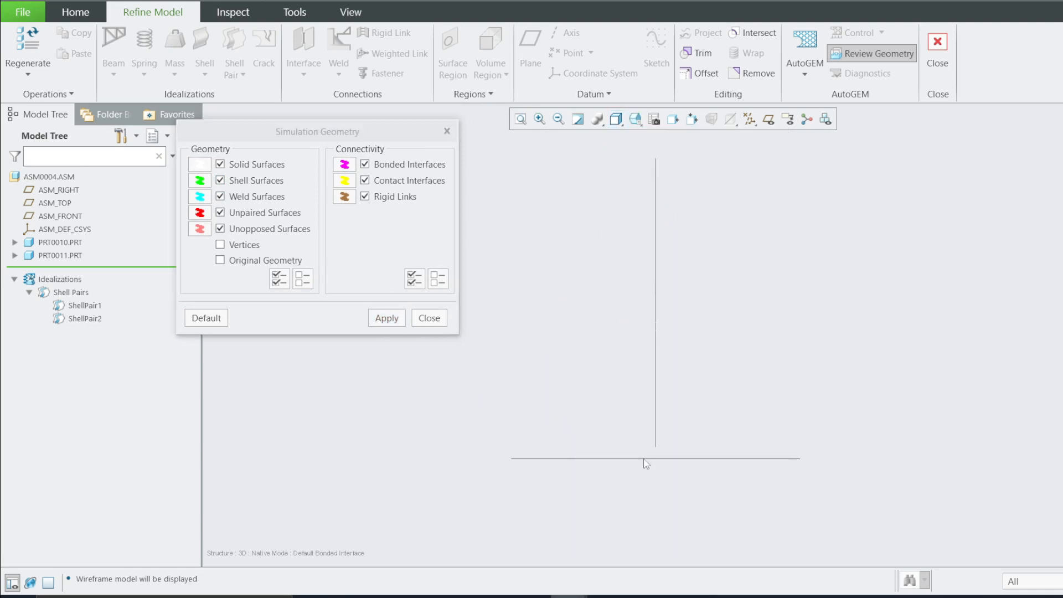
scroll(646, 459, down, 2)
scroll(664, 447, down, 2)
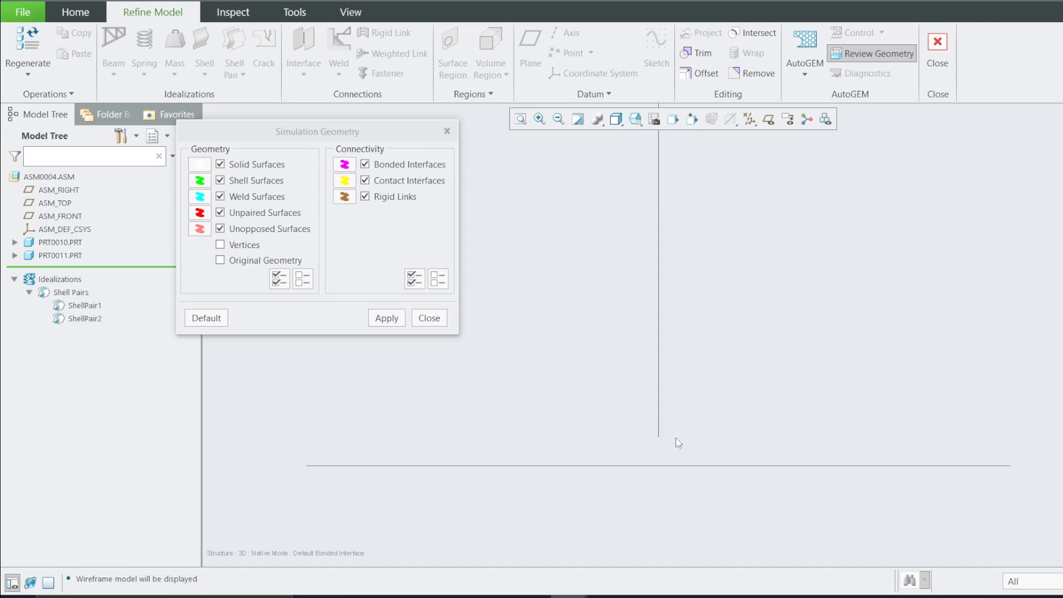
middle_drag(676, 438, 693, 447)
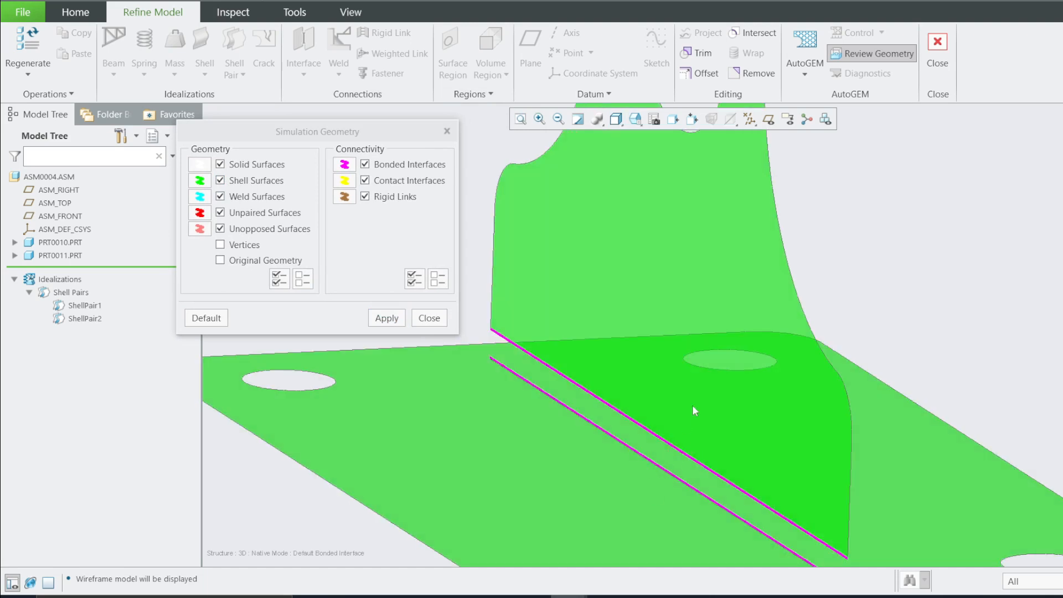
click(635, 119)
click(656, 187)
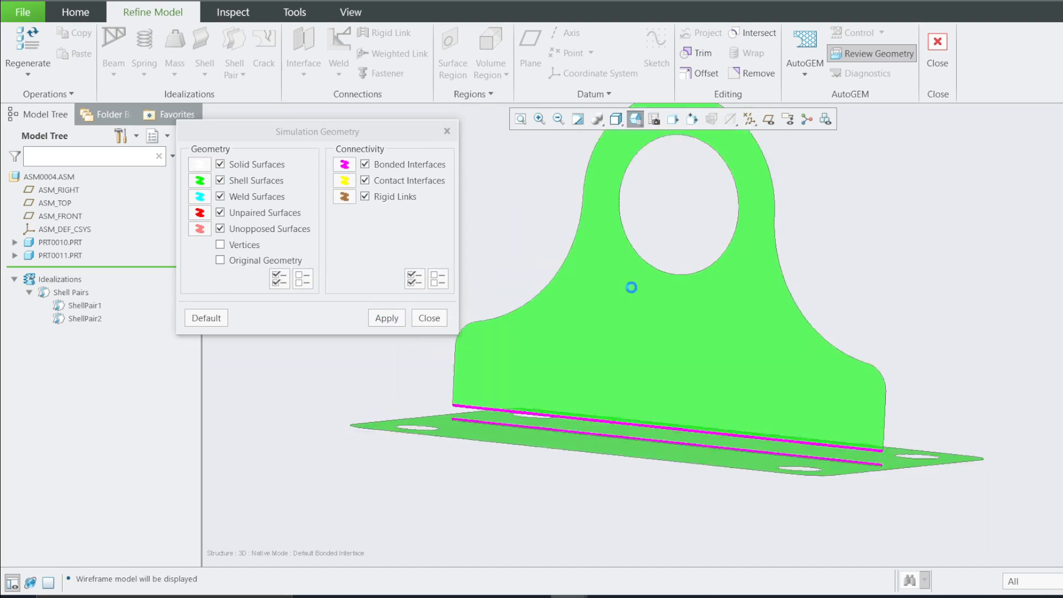
scroll(541, 430, down, 4)
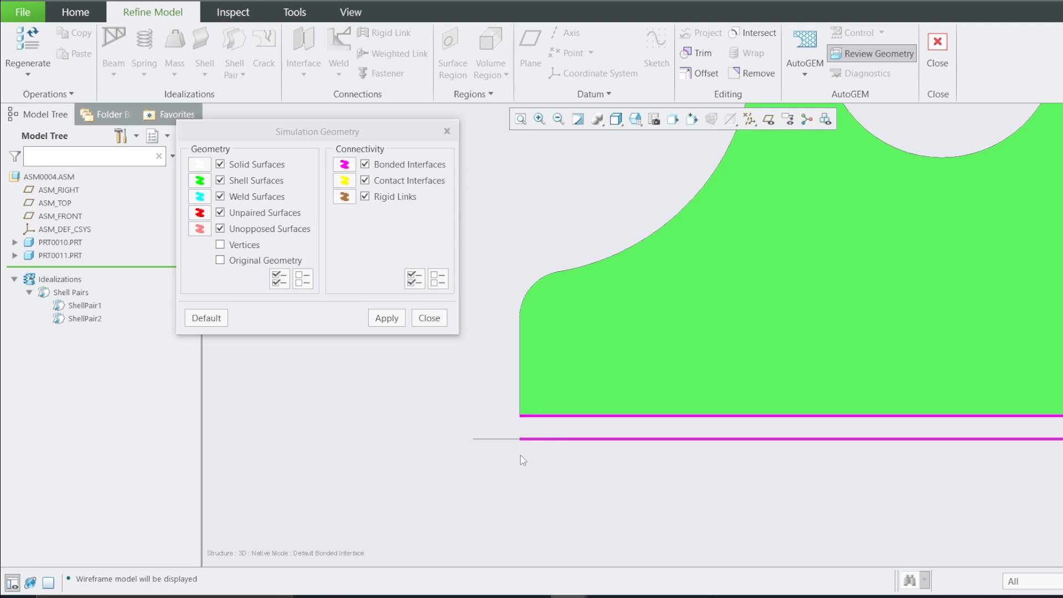
scroll(485, 387, up, 2)
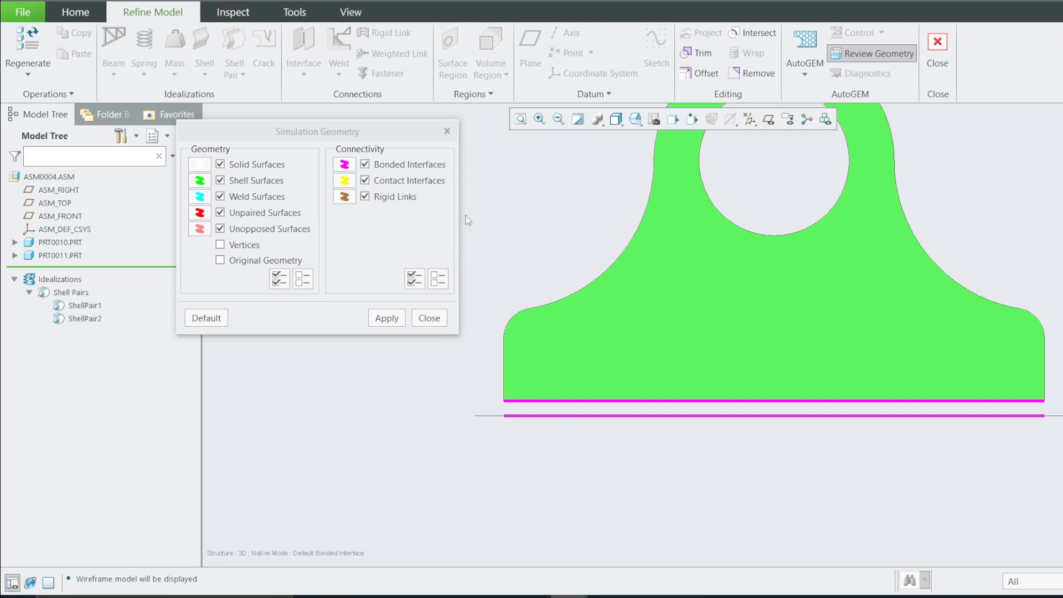
middle_drag(669, 404, 615, 441)
click(433, 318)
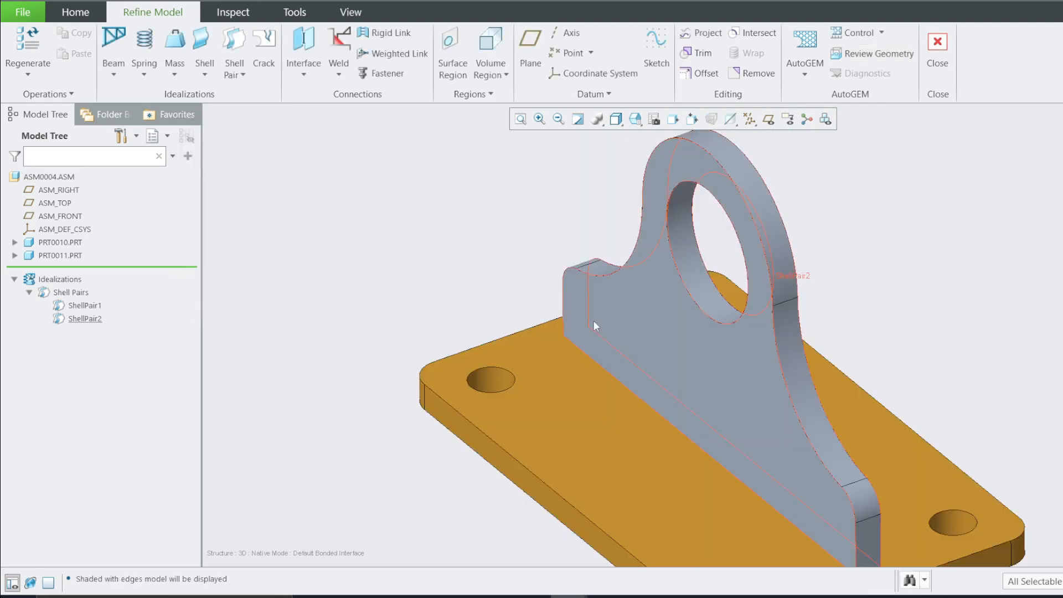
scroll(609, 321, up, 2)
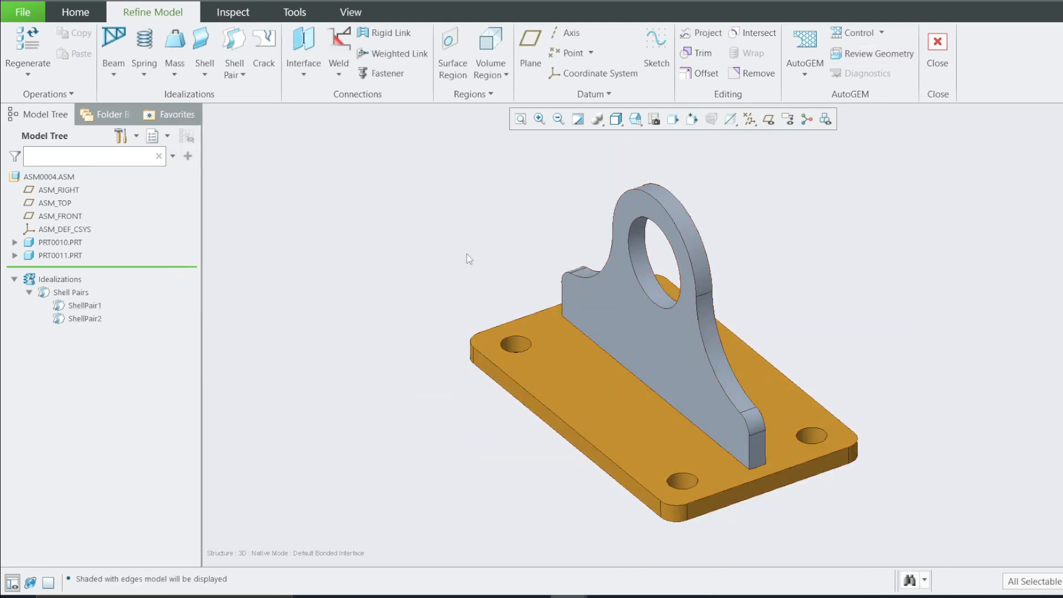
Create an end weld of type Extend Single to Single, extending the bracket's bottom surface to the plate's top surface
click(339, 75)
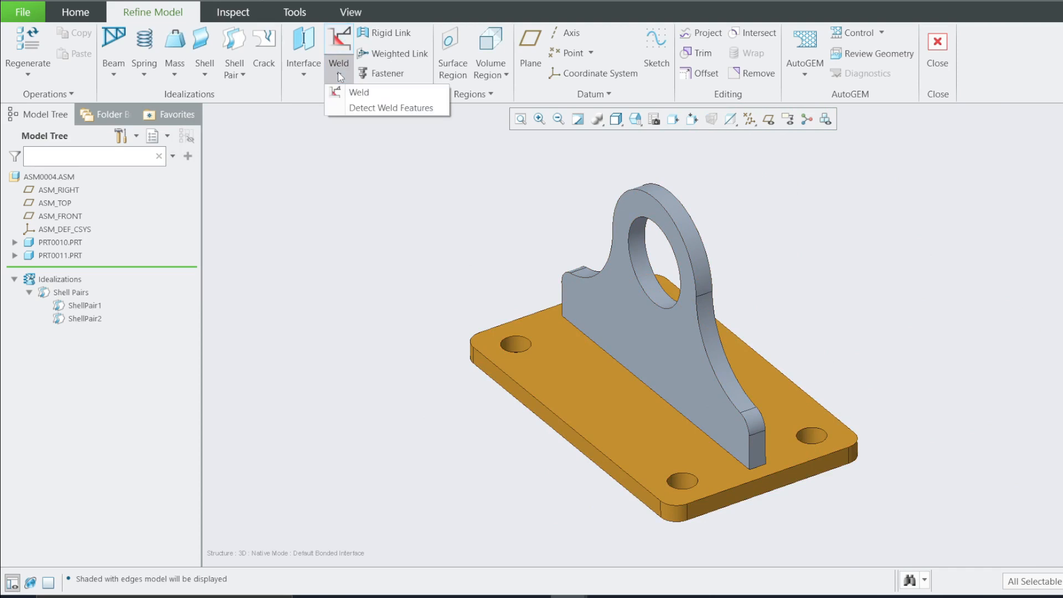
click(358, 92)
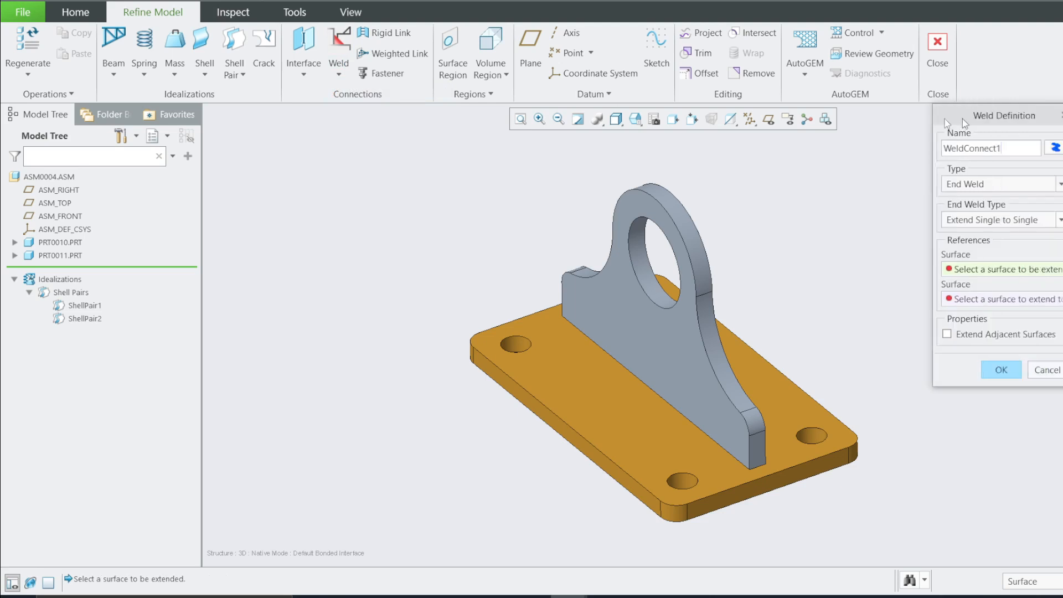
drag(962, 119, 272, 139)
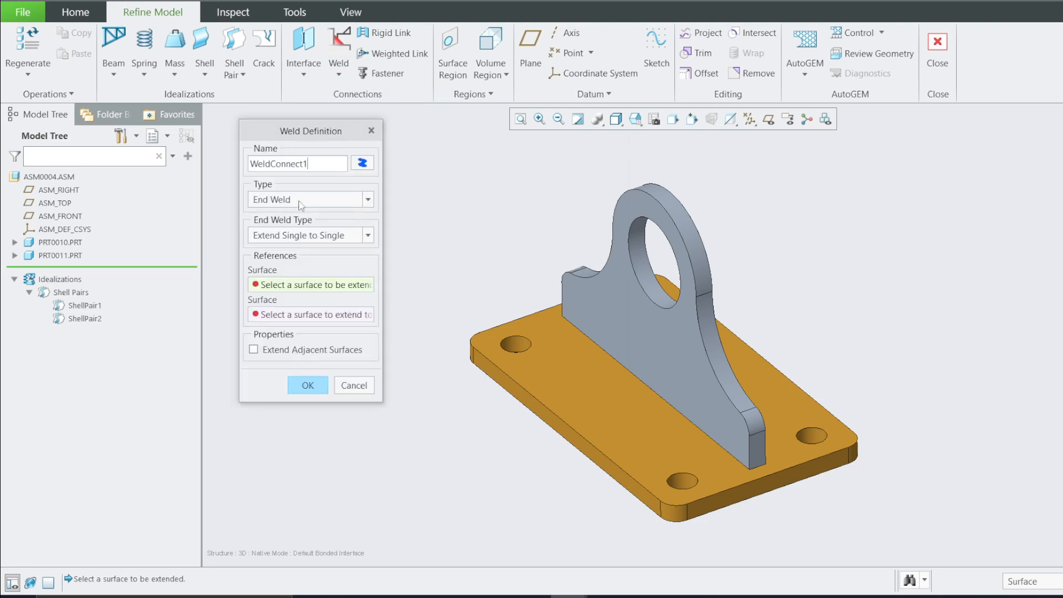
right_click(80, 244)
click(108, 250)
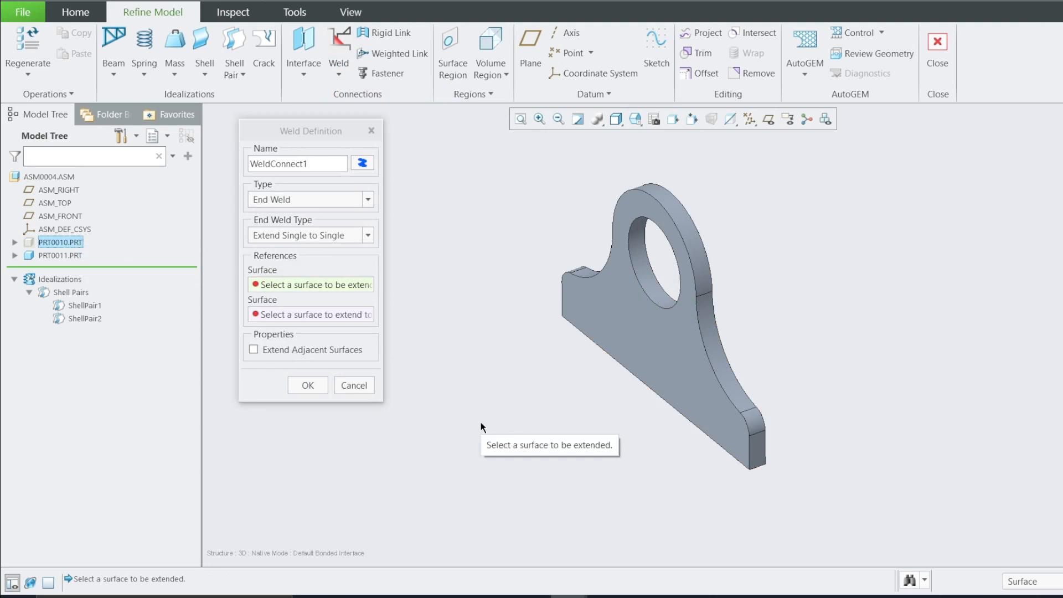
middle_drag(481, 427, 532, 360)
click(782, 374)
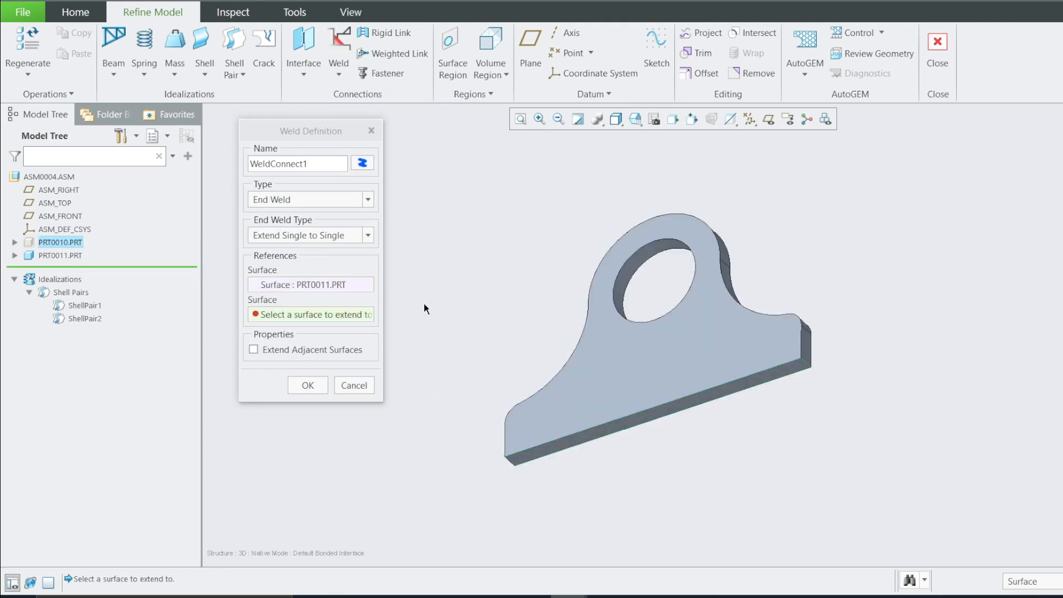
middle_drag(425, 308, 434, 360)
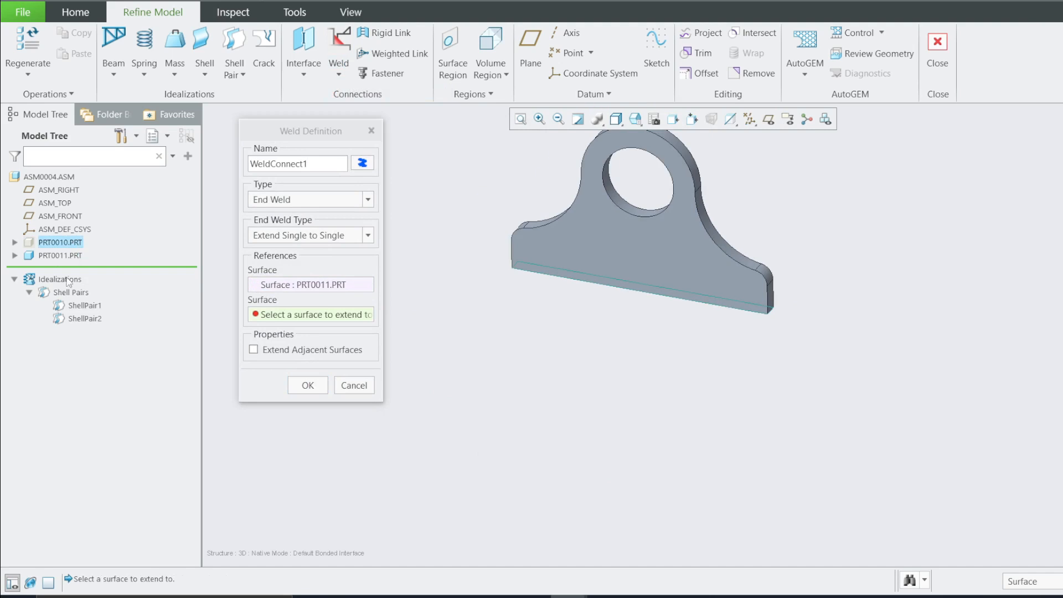
right_click(48, 244)
click(64, 247)
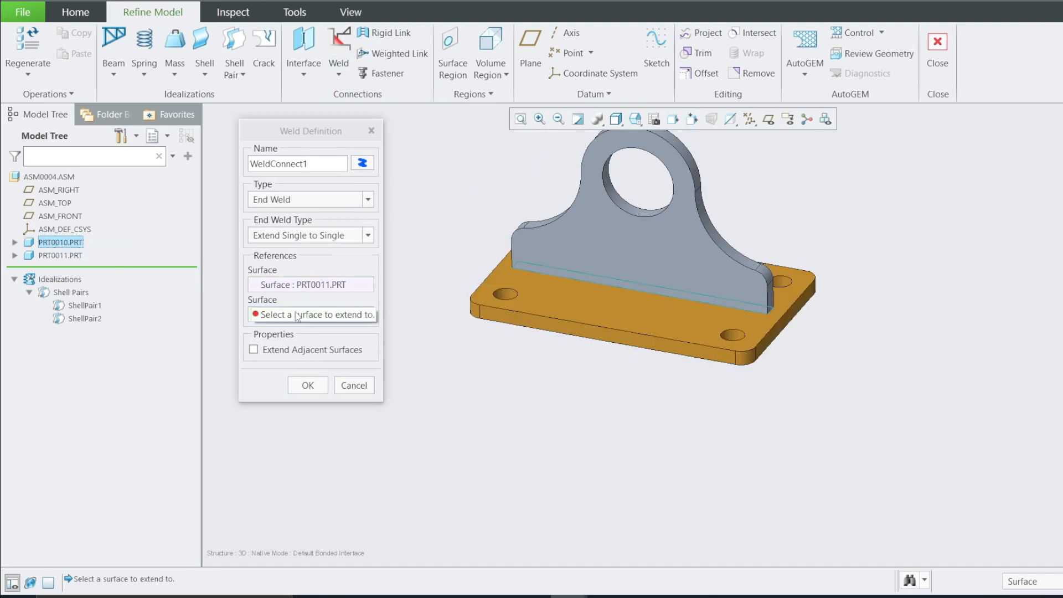
click(557, 303)
click(308, 385)
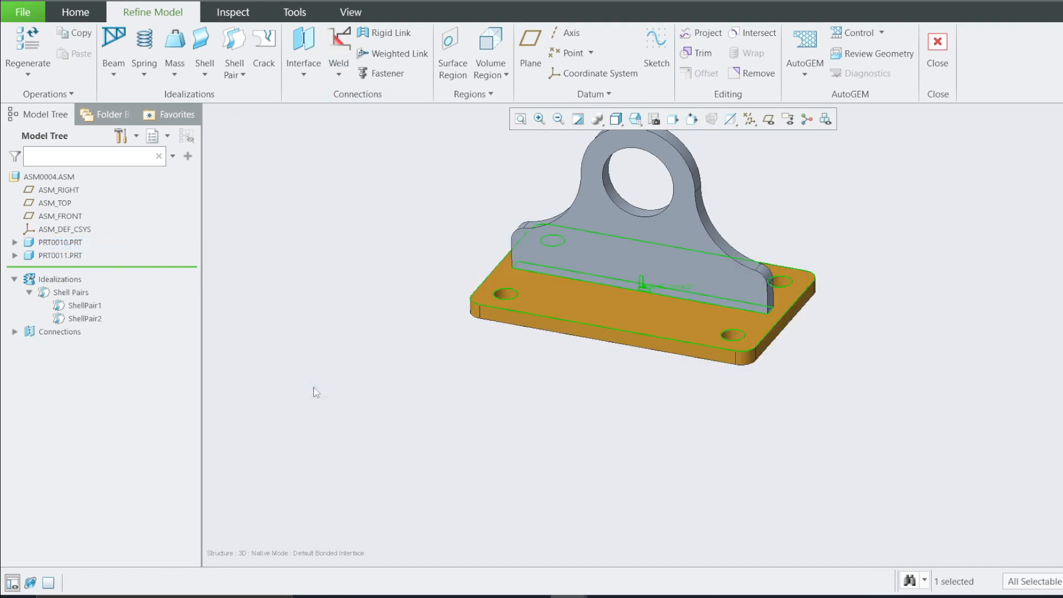
Review the simulation geometry around the new weld between the bracket and the plate
scroll(618, 237, up, 3)
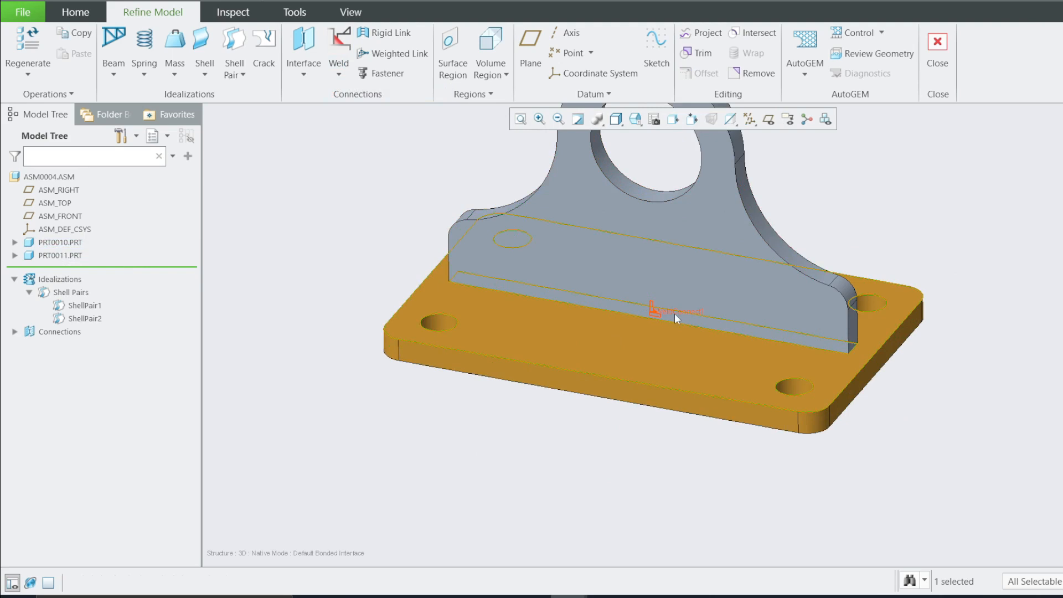
scroll(674, 313, up, 2)
scroll(672, 313, down, 3)
click(901, 196)
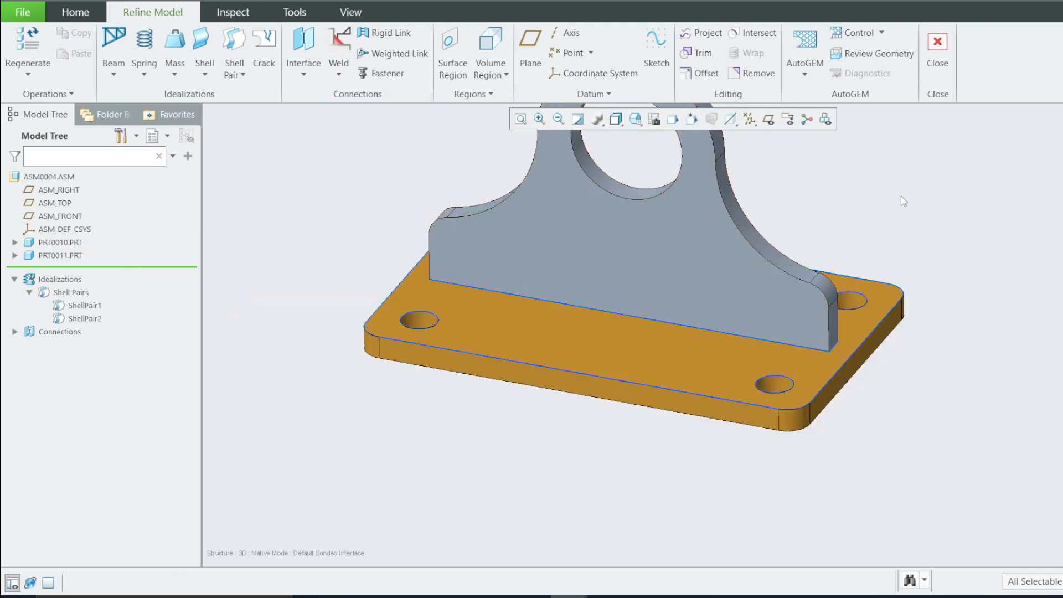
click(892, 58)
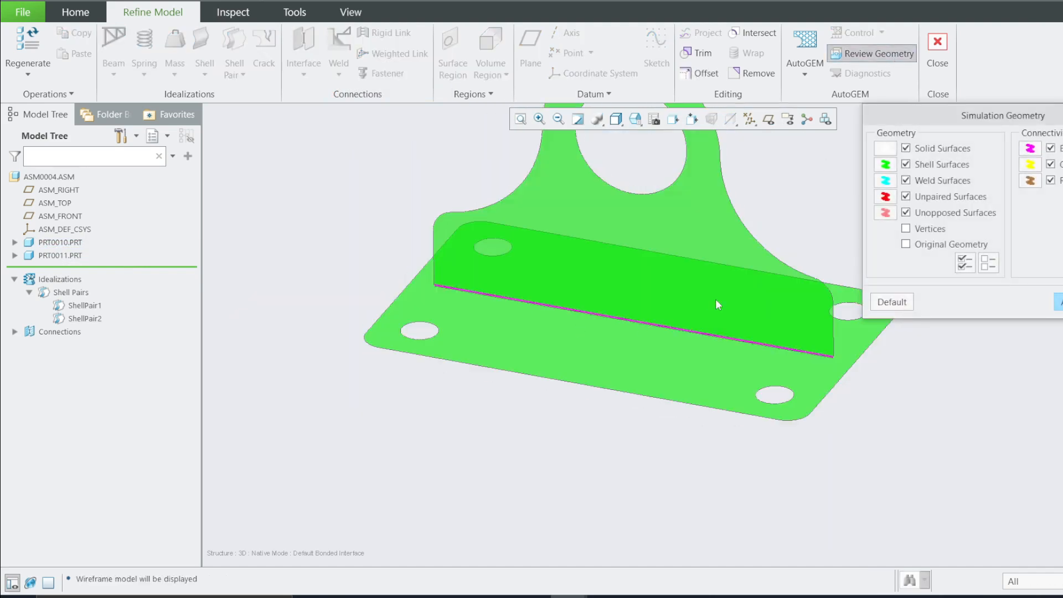
middle_drag(554, 339, 565, 310)
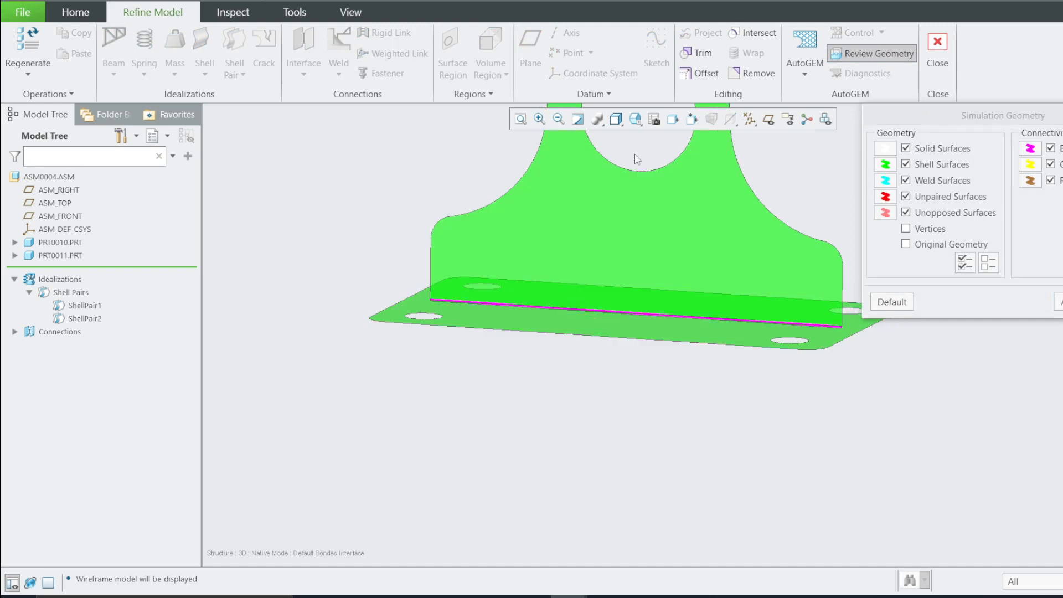
click(635, 119)
click(653, 188)
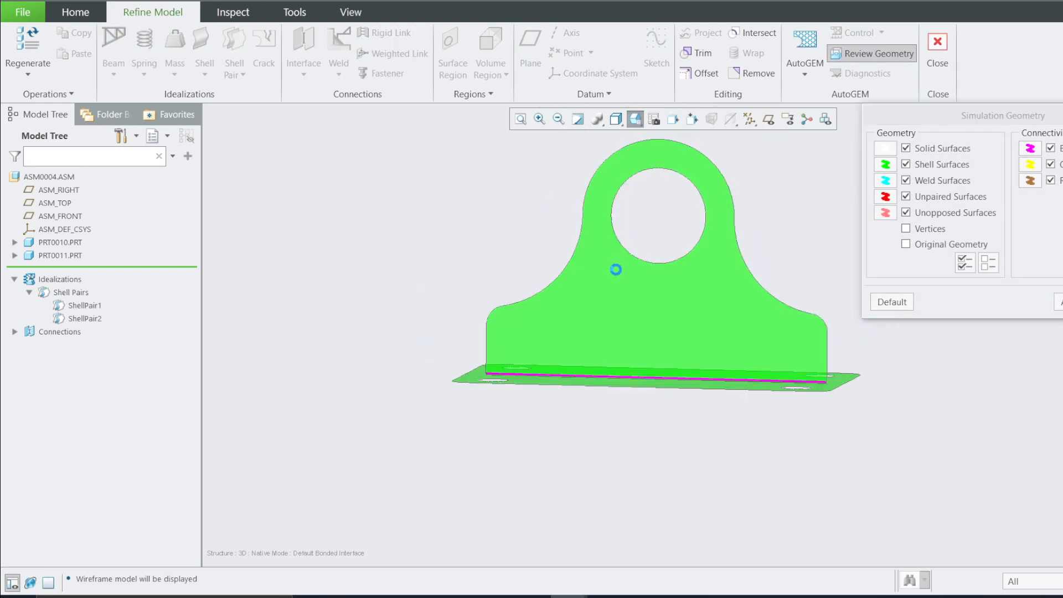
scroll(815, 444, up, 4)
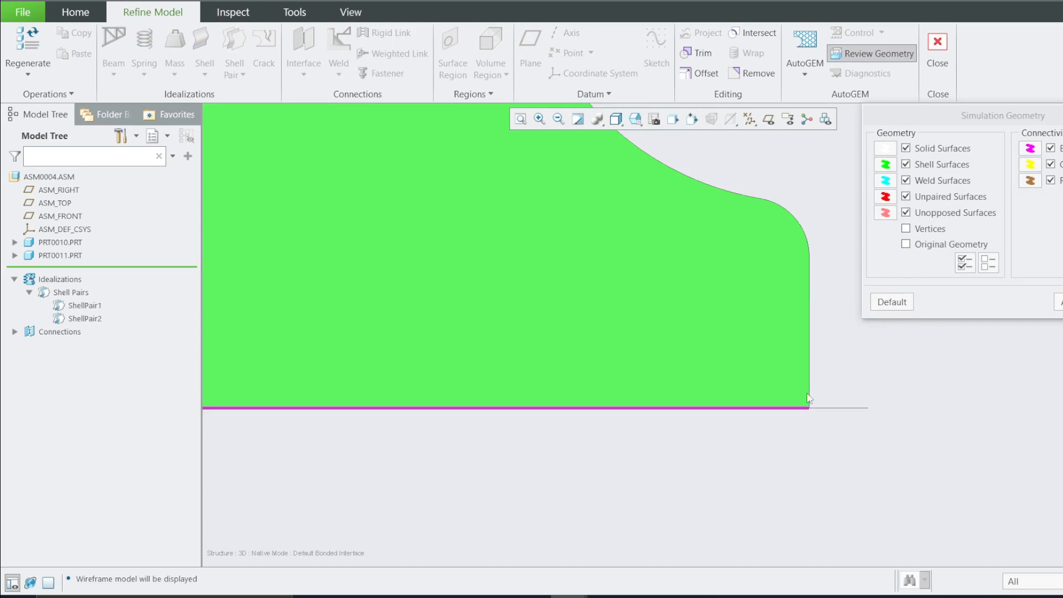
middle_drag(808, 398, 783, 423)
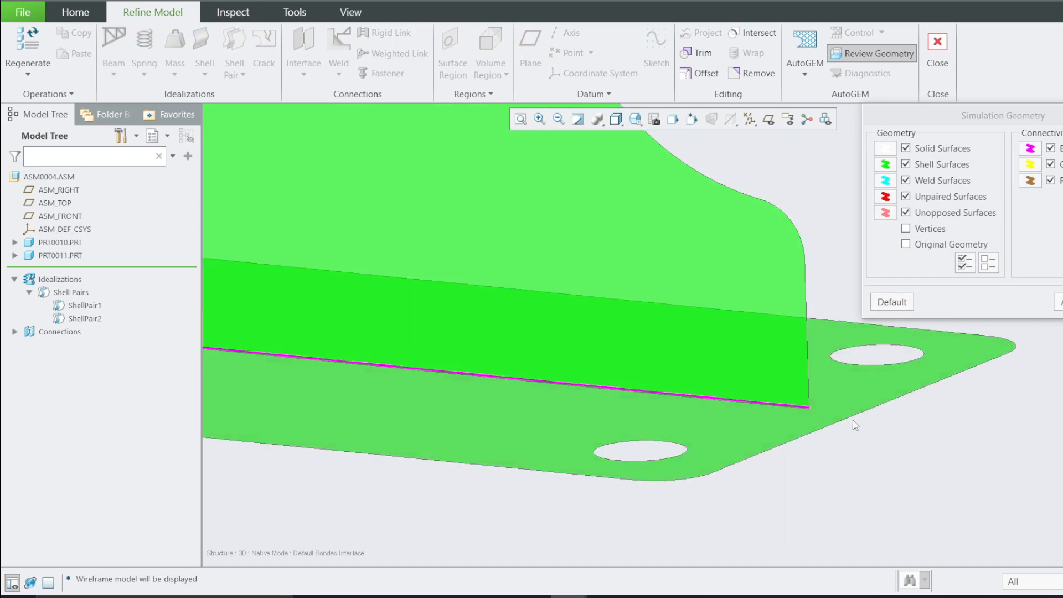
click(1062, 301)
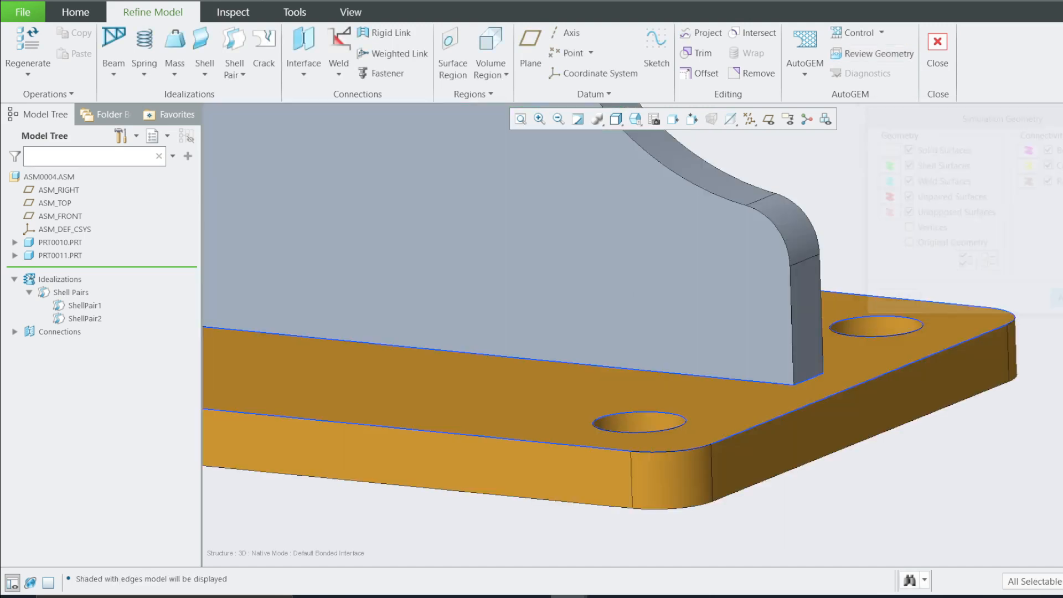
Open the WeldConnect1 definition from the model tree to check its end weld type, then close it unchanged
scroll(736, 310, down, 6)
middle_drag(676, 332, 617, 347)
click(14, 332)
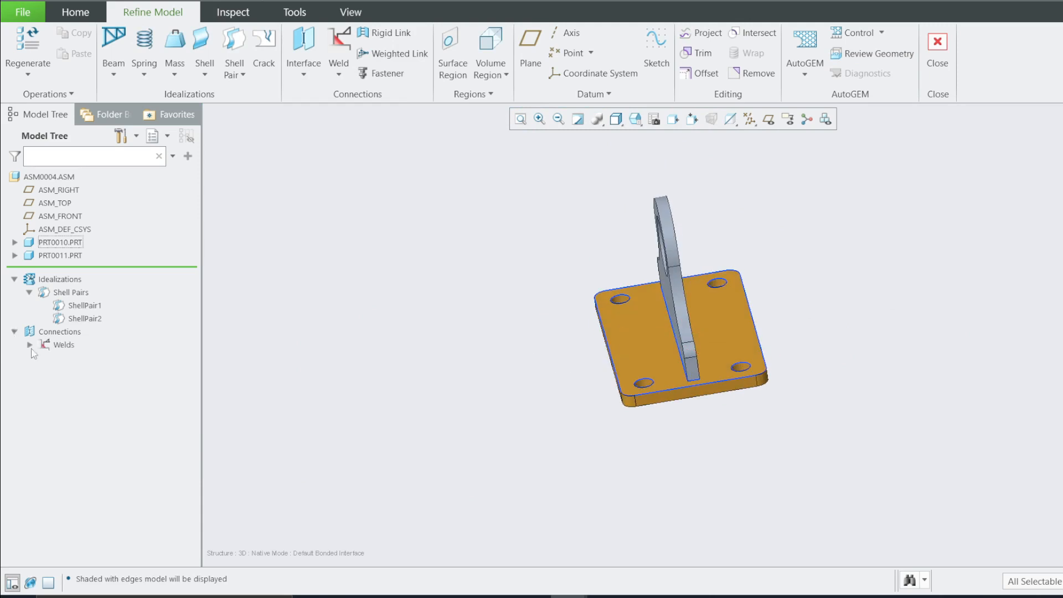
click(30, 344)
right_click(75, 358)
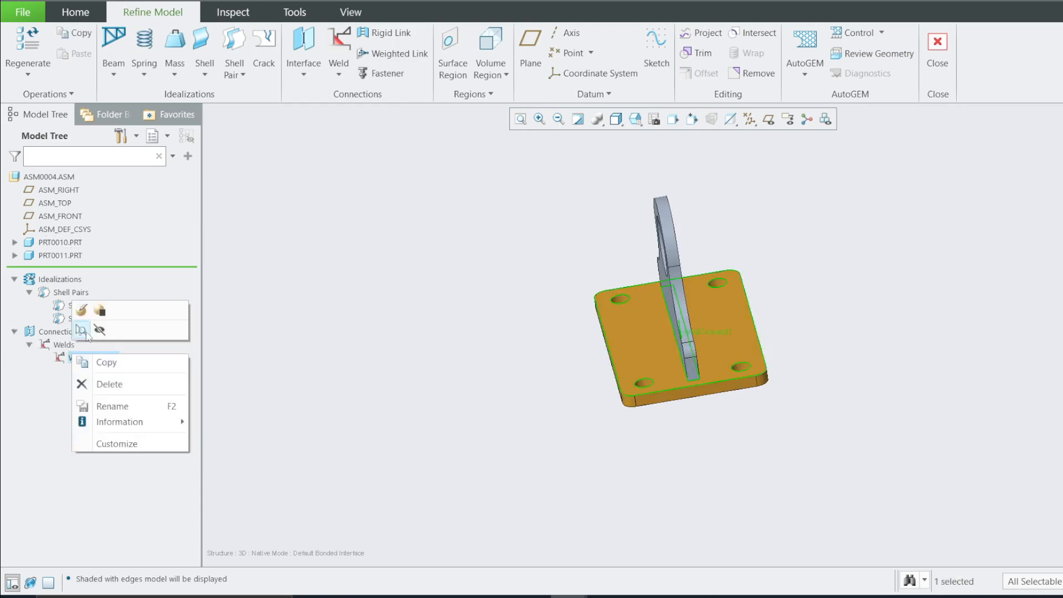
click(80, 313)
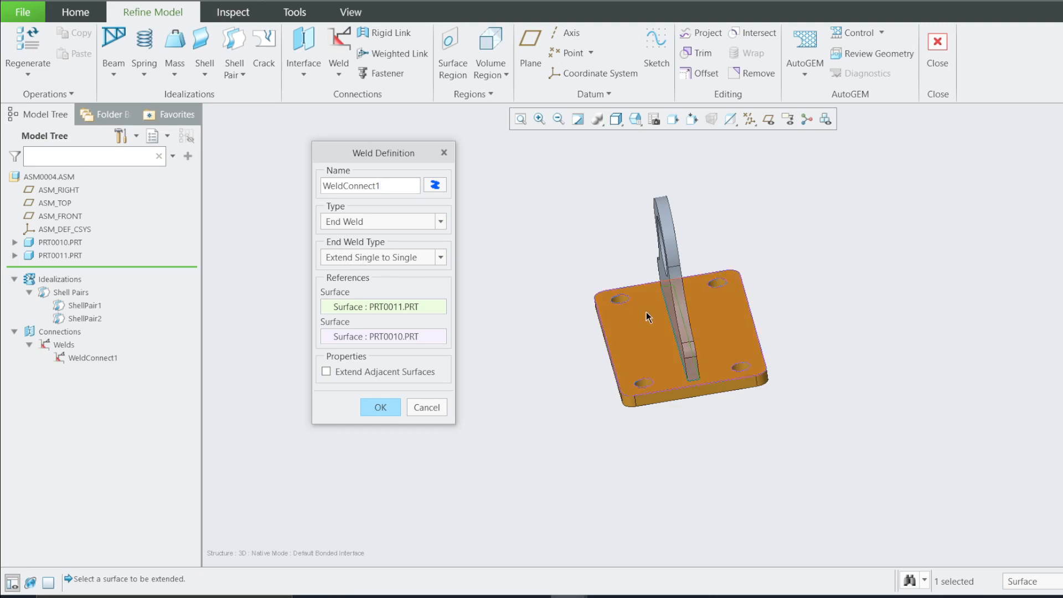
click(441, 257)
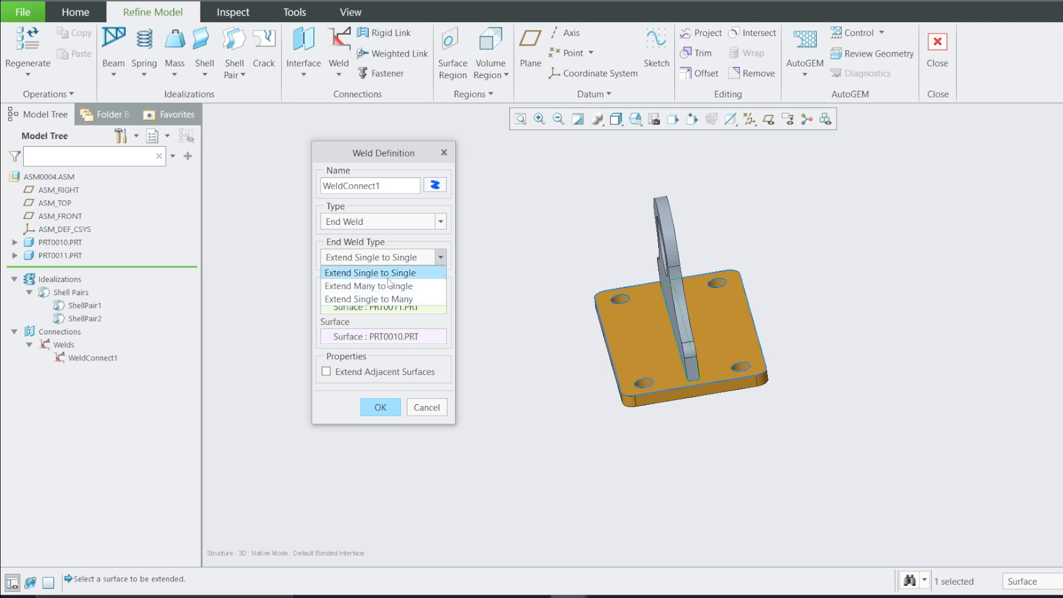
click(370, 273)
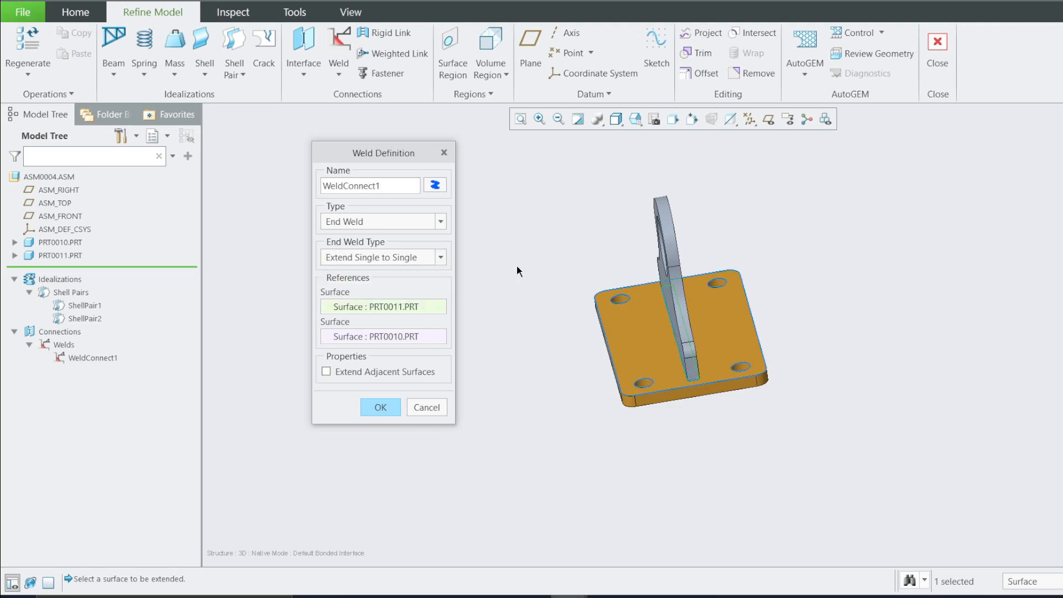
click(444, 153)
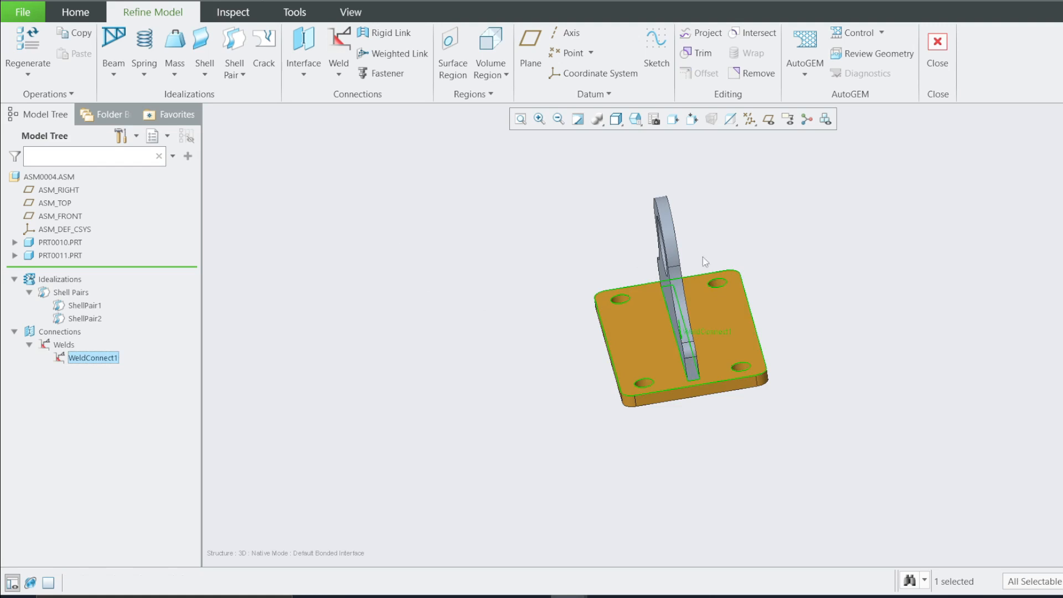
scroll(703, 261, up, 3)
middle_drag(448, 376, 692, 344)
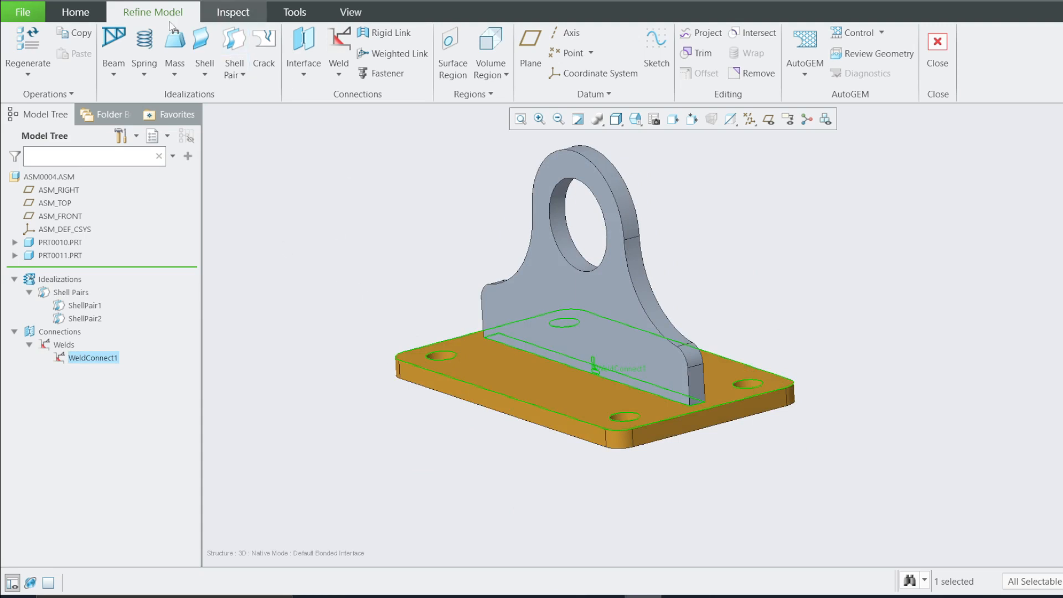
Start a material assignment named My_Material and select the ASM0004 assembly as its reference
click(90, 19)
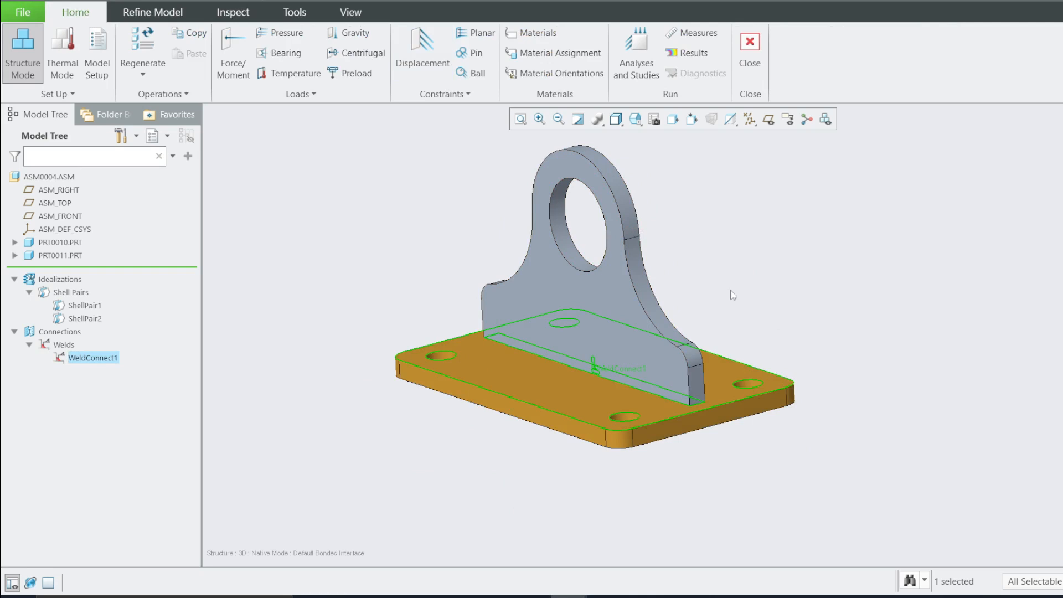
scroll(596, 151, up, 2)
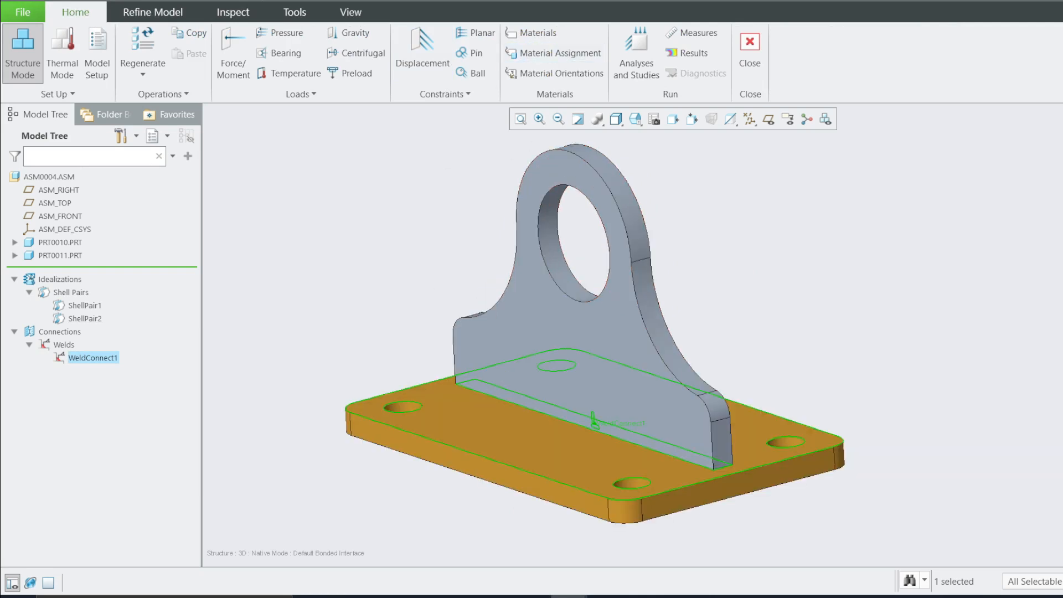
click(554, 53)
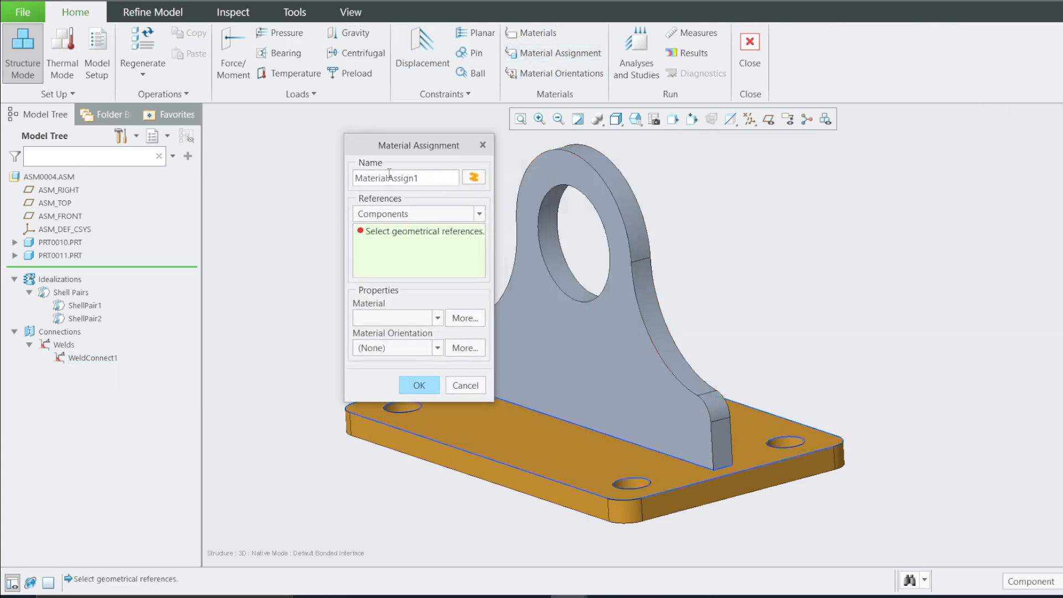
drag(451, 176, 353, 178)
click(421, 176)
key(BackSpace)
key(BackSpace)
key(BackSpace)
key(BackSpace)
key(BackSpace)
key(BackSpace)
key(BackSpace)
text(My_)
click(50, 176)
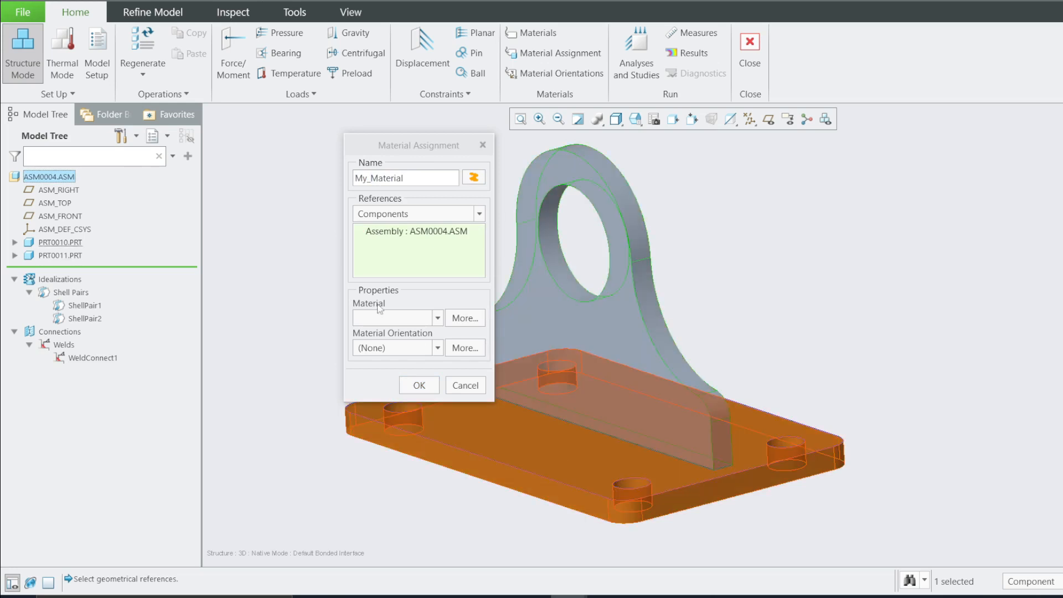
Assign STEEL from the Legacy-Materials library as the material of My_Material and confirm the assignment
click(400, 320)
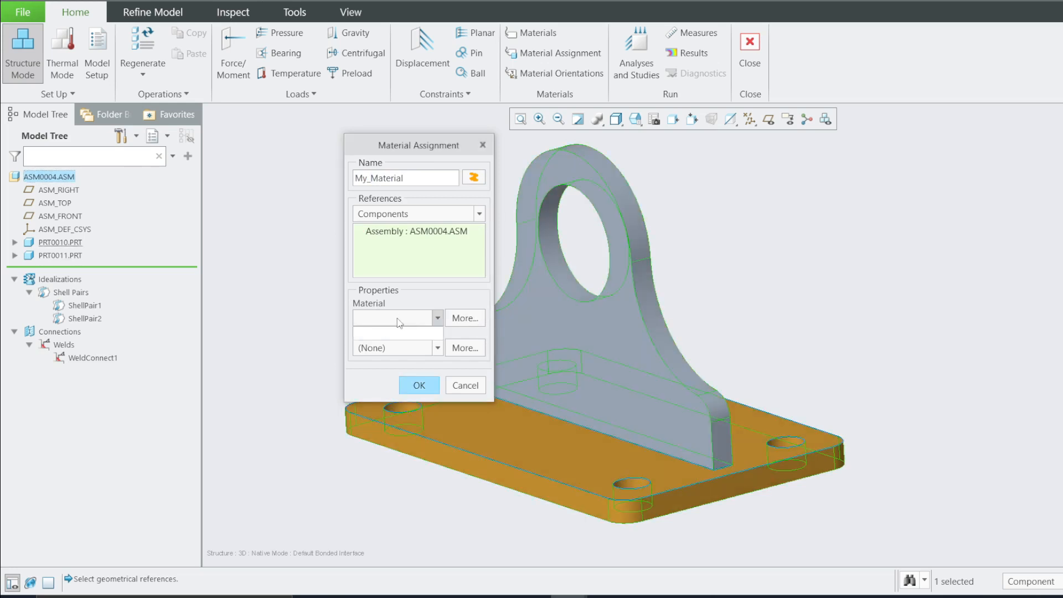
click(436, 321)
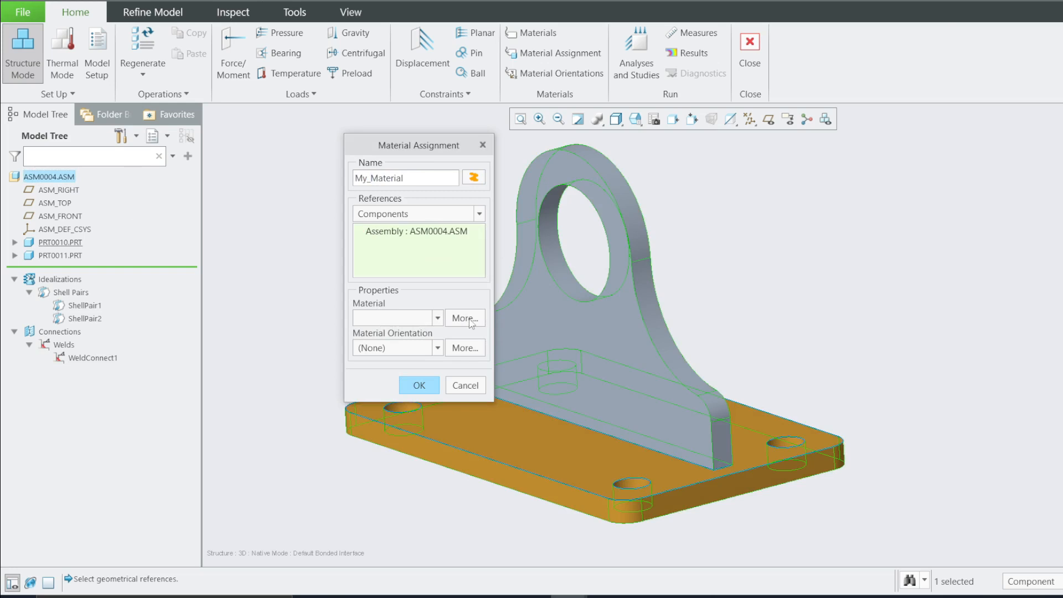
click(470, 320)
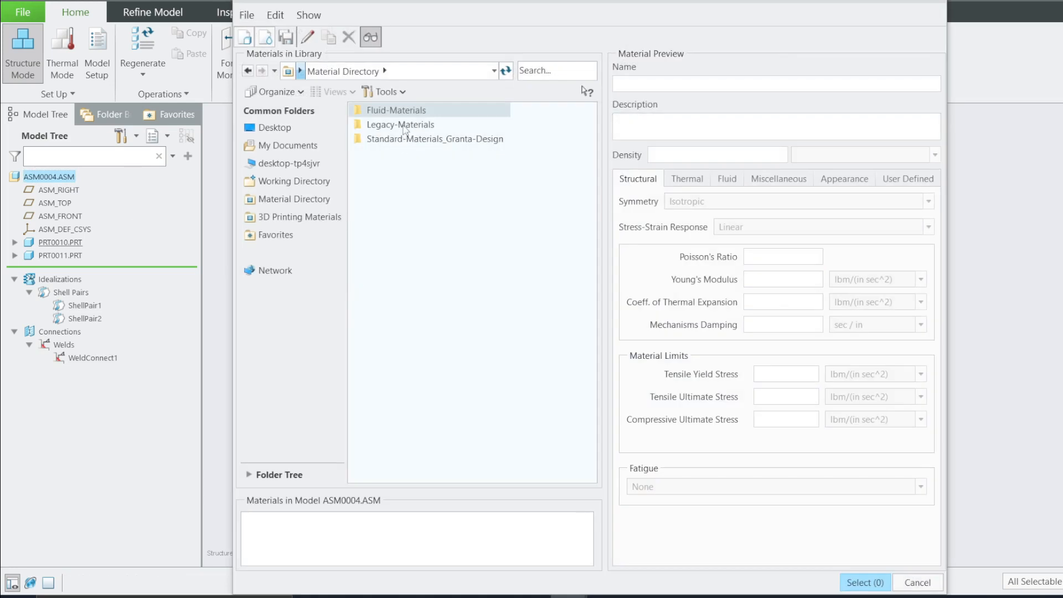
double_click(404, 129)
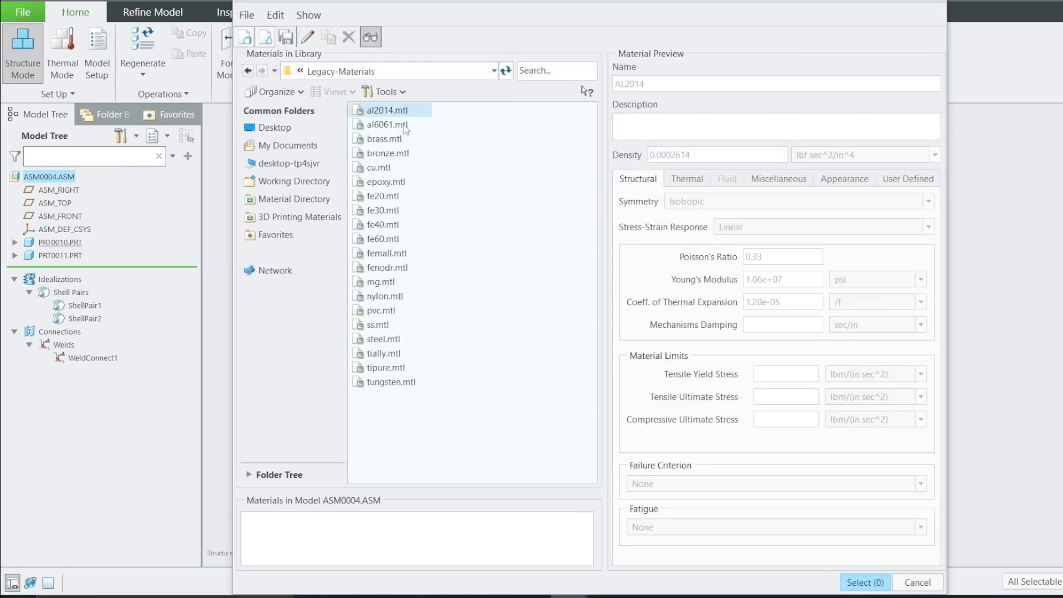
click(383, 339)
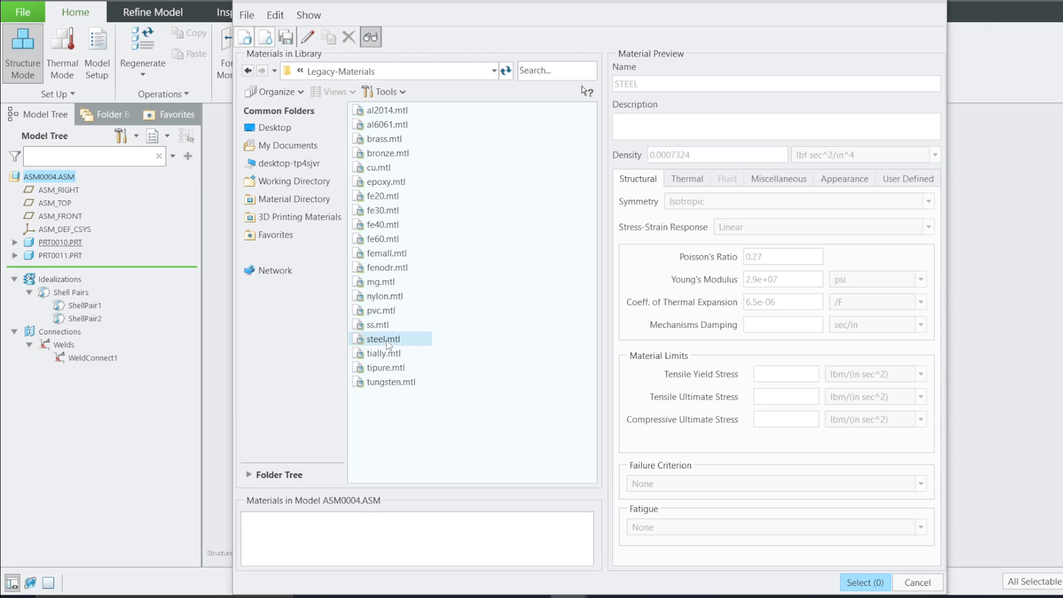
double_click(386, 340)
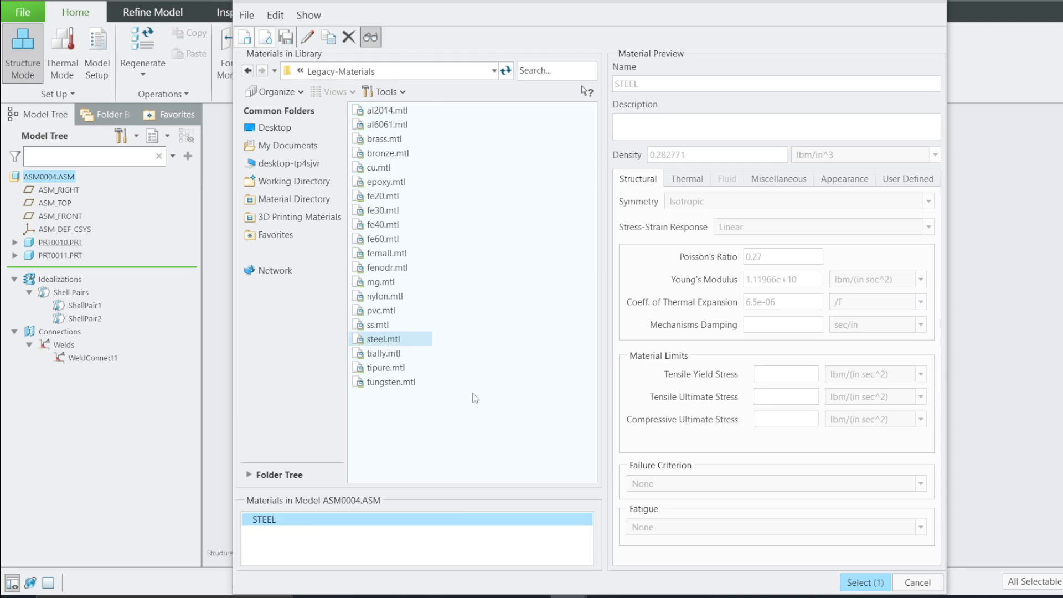
click(863, 582)
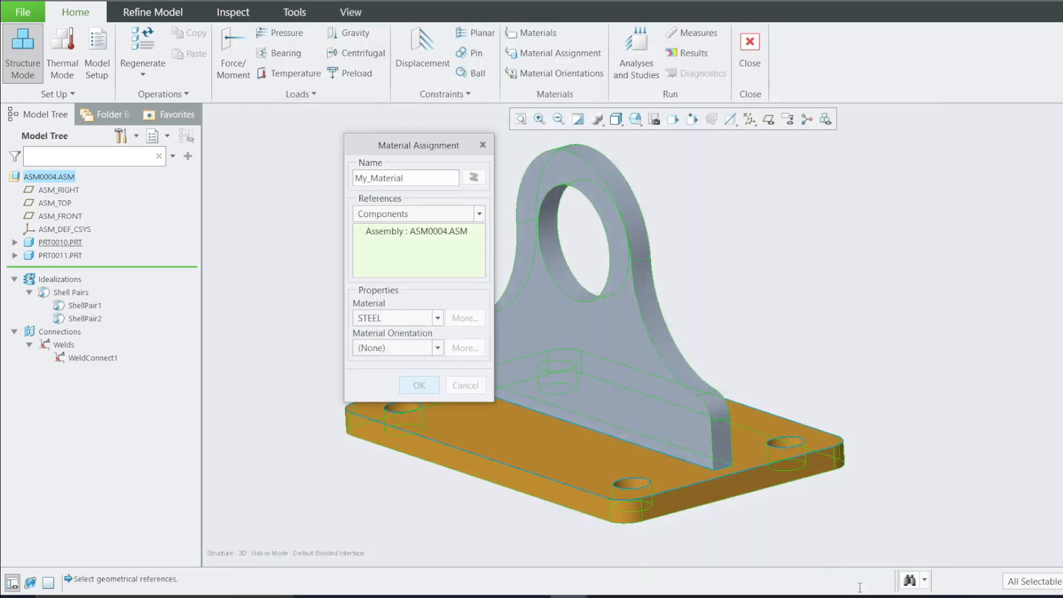
click(439, 318)
click(381, 333)
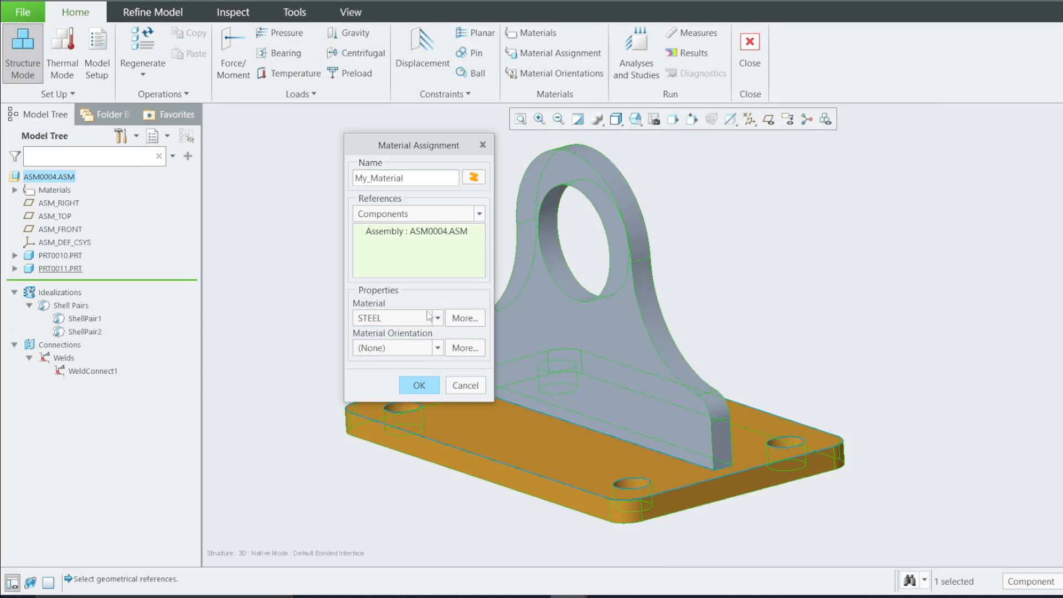
click(419, 385)
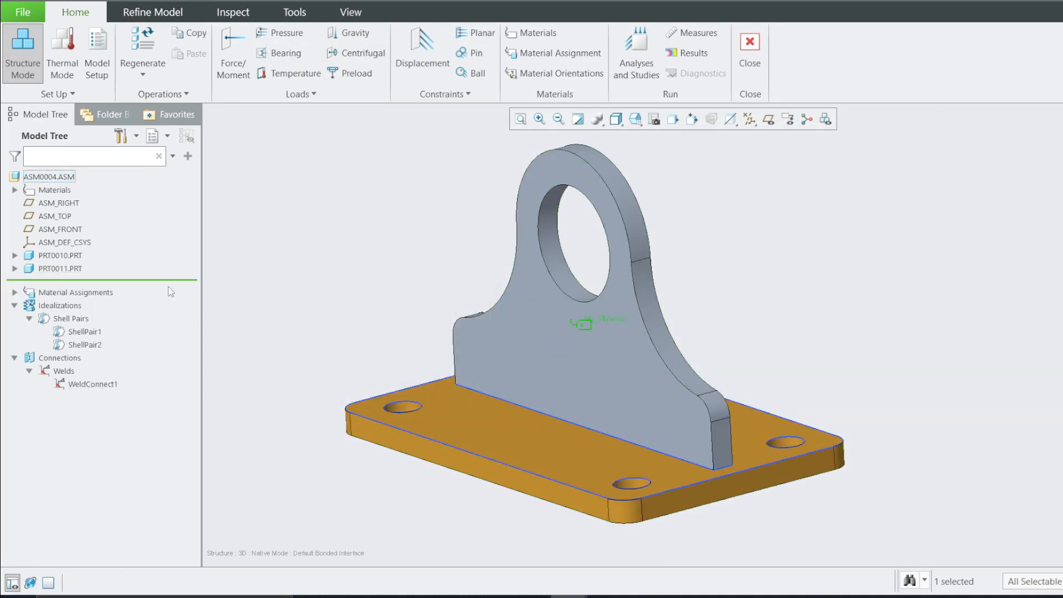
Try to suppress the My_Material assignment from the model tree, dismissing the confirmation
scroll(549, 334, down, 5)
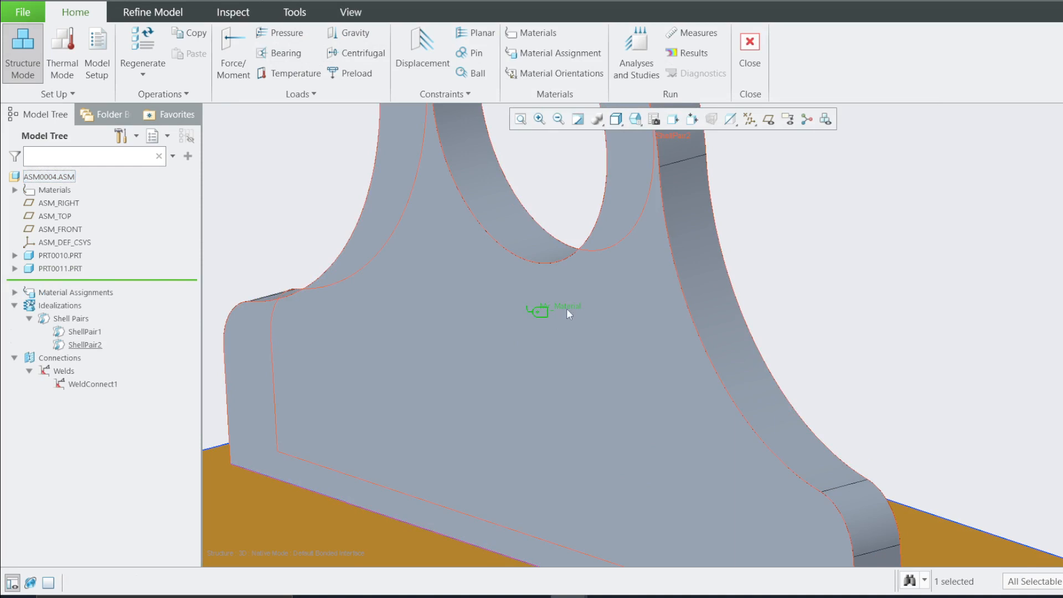
scroll(574, 386, up, 3)
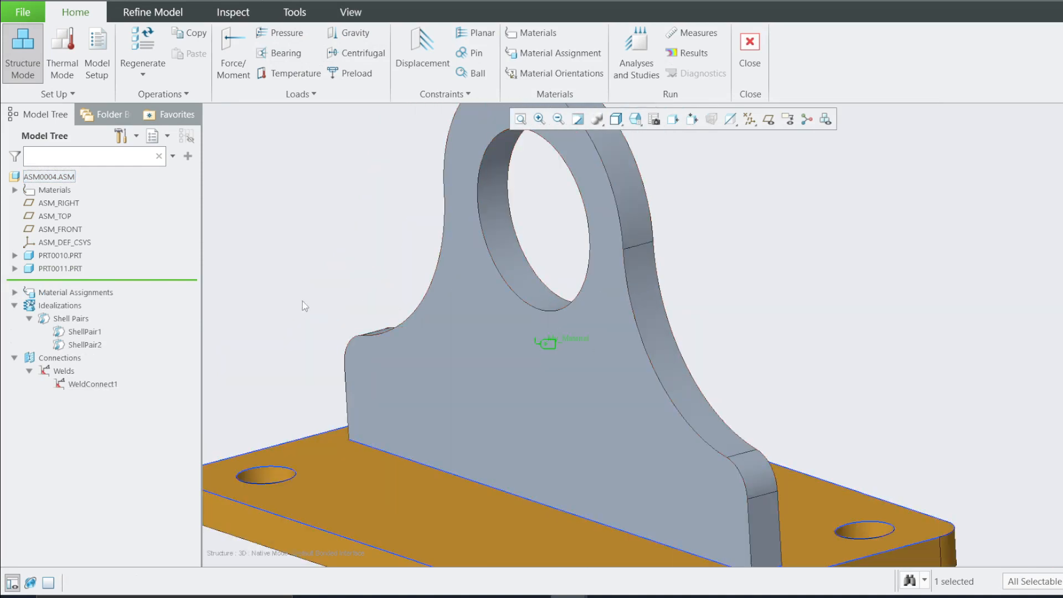
click(15, 292)
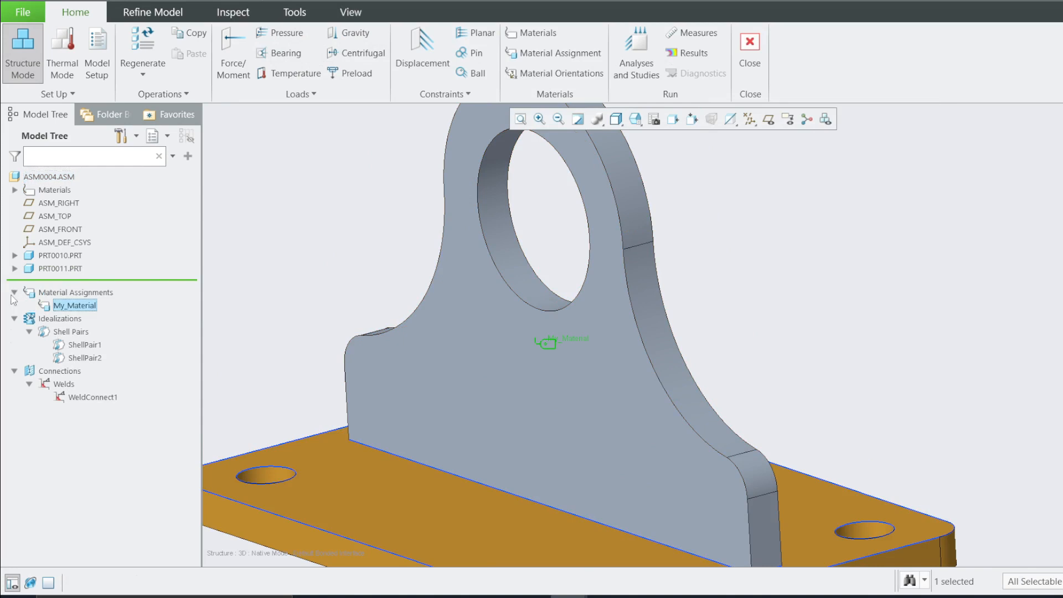
right_click(65, 309)
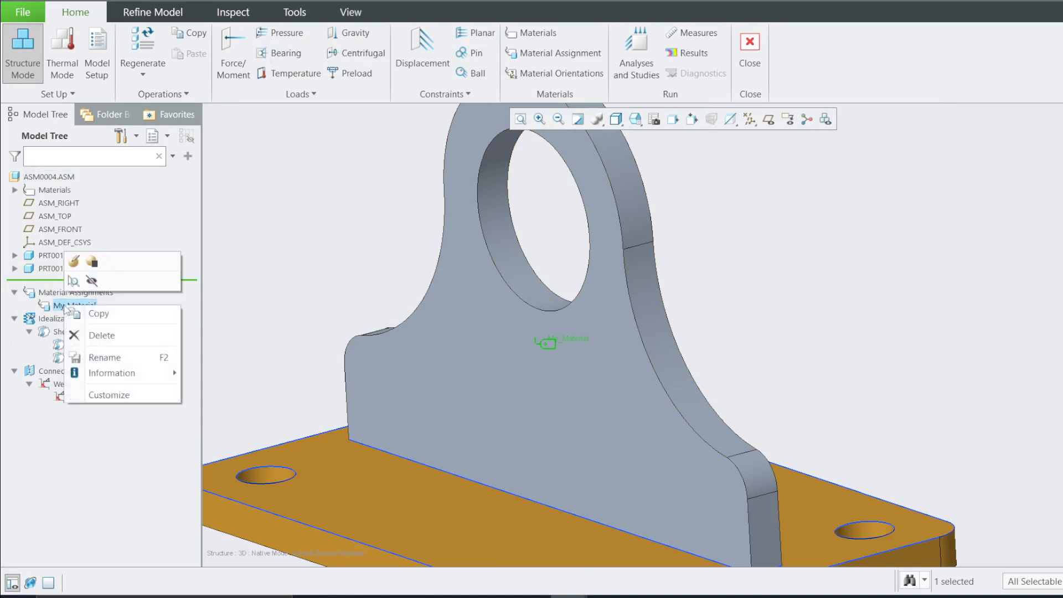
click(91, 271)
click(667, 248)
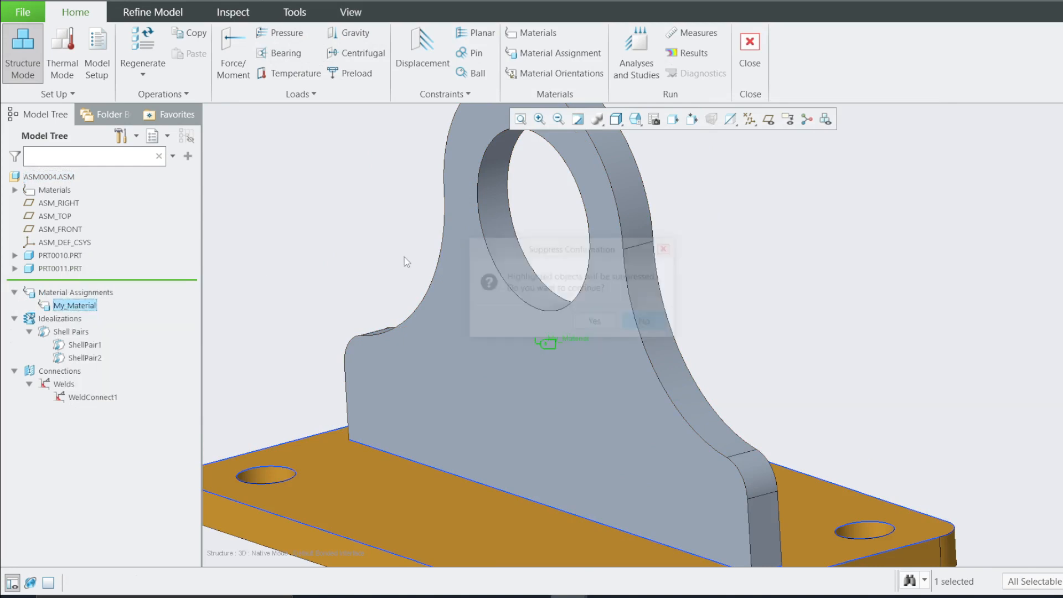
Open the My_Material definition to review it, then close it unchanged
right_click(115, 302)
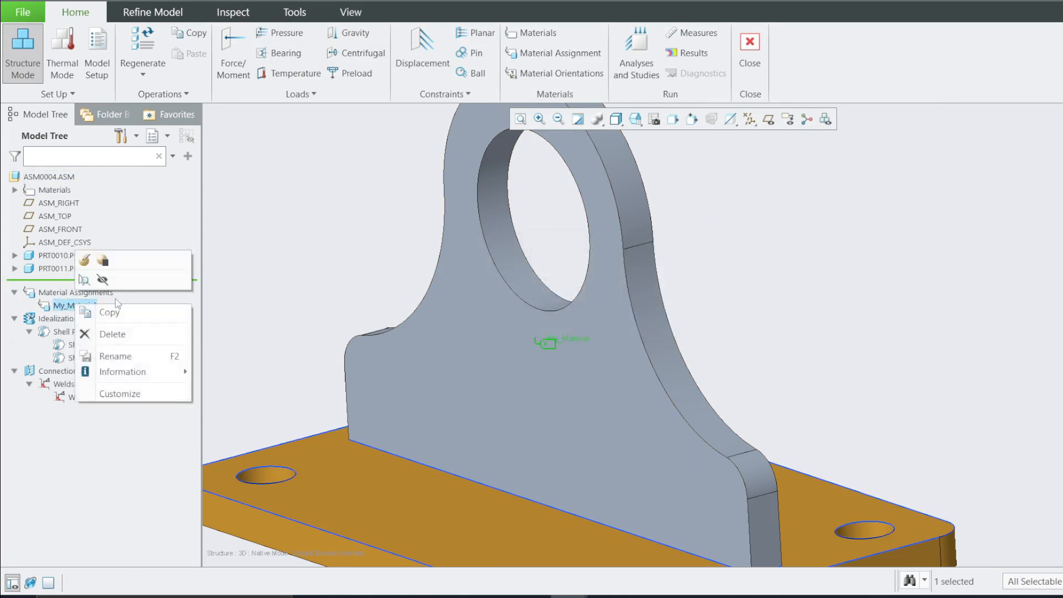
click(90, 260)
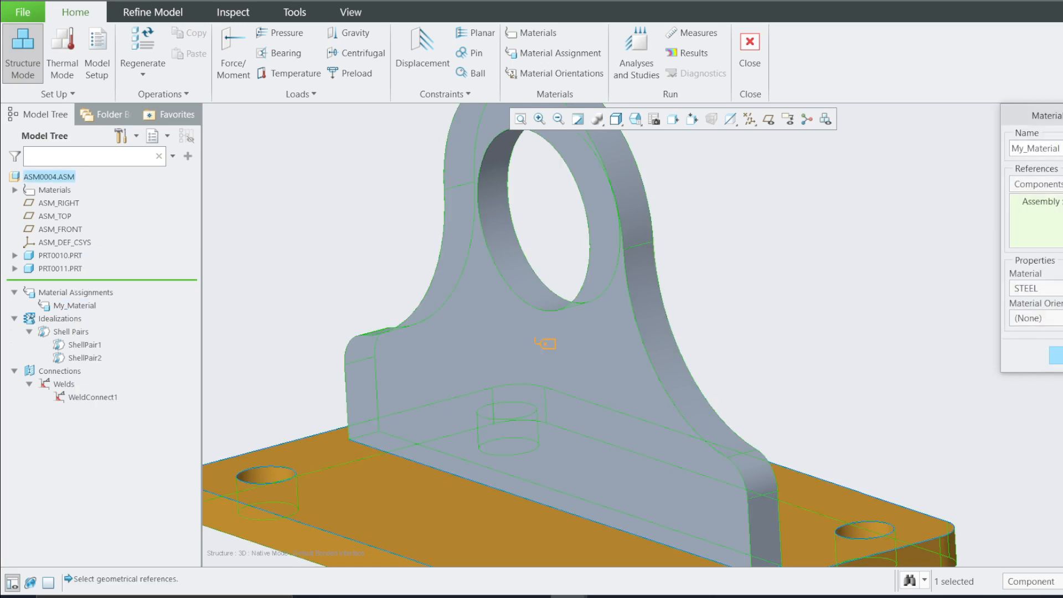
drag(1061, 115, 340, 150)
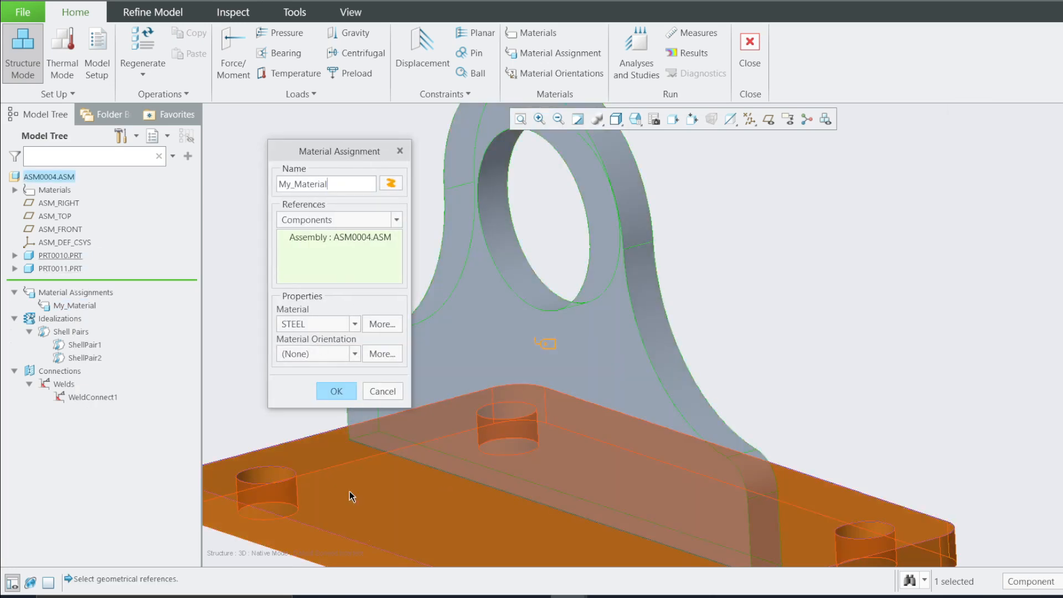
click(385, 390)
scroll(477, 369, up, 2)
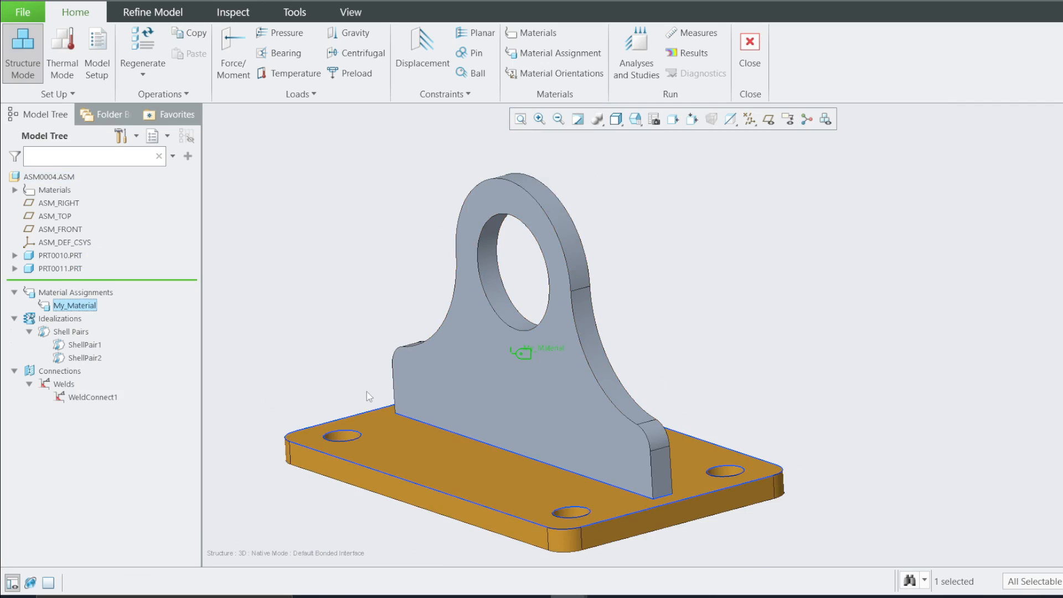
scroll(523, 290, down, 2)
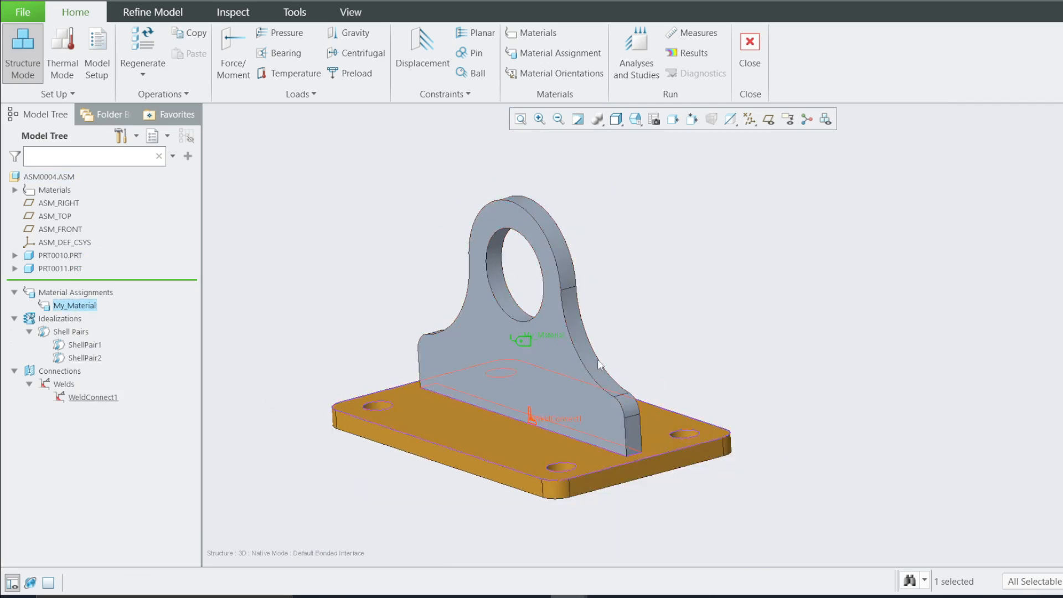
click(633, 348)
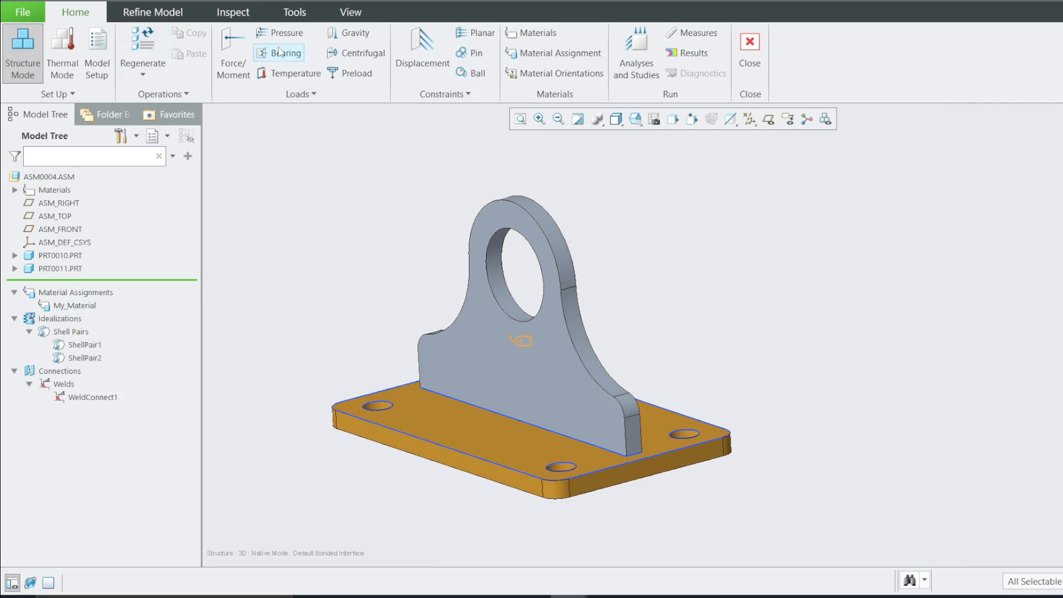
Create displacement constraint Constraint1 referencing the plate's bolt-hole edges as the Extrude 2 intent edges
click(422, 50)
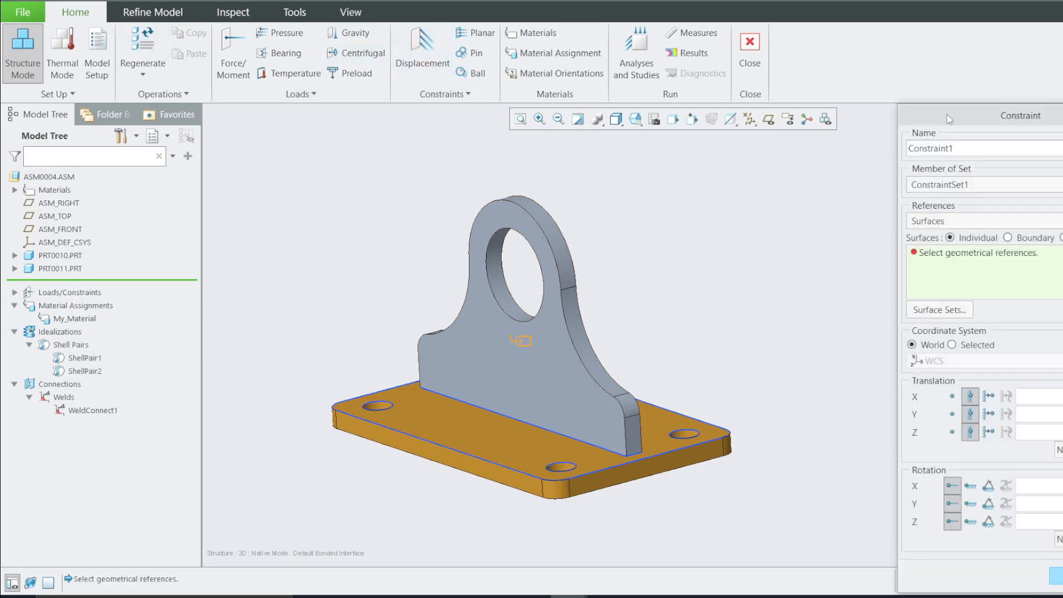
drag(947, 116, 86, 114)
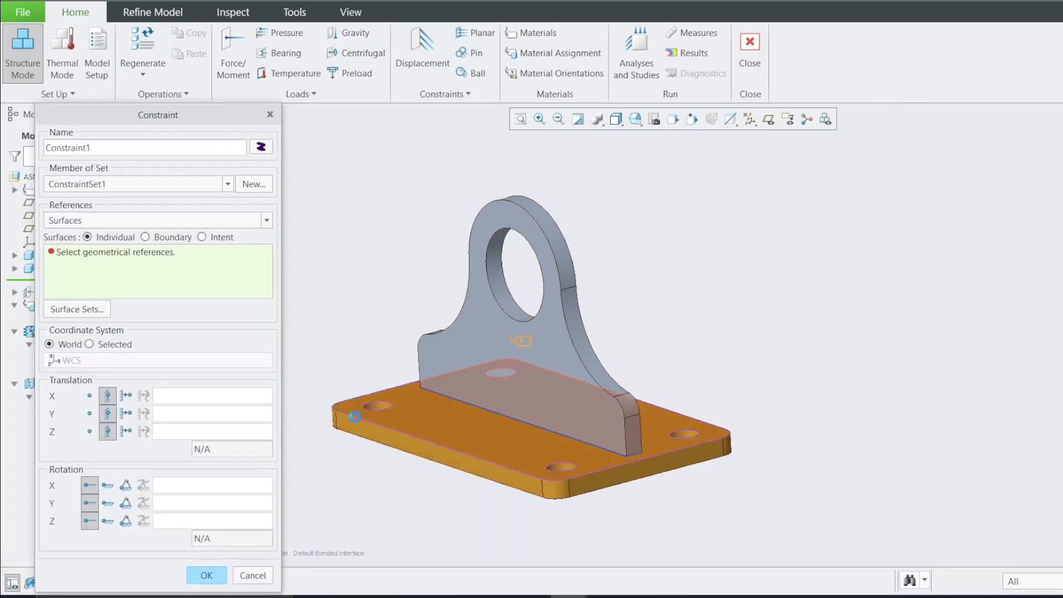
middle_drag(388, 404, 332, 434)
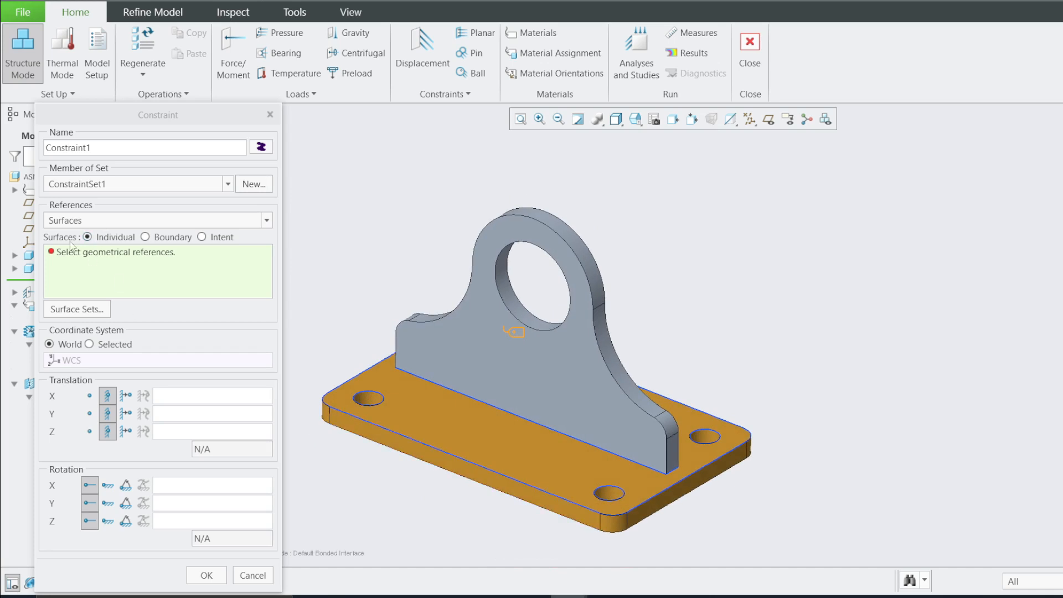
click(109, 221)
click(77, 250)
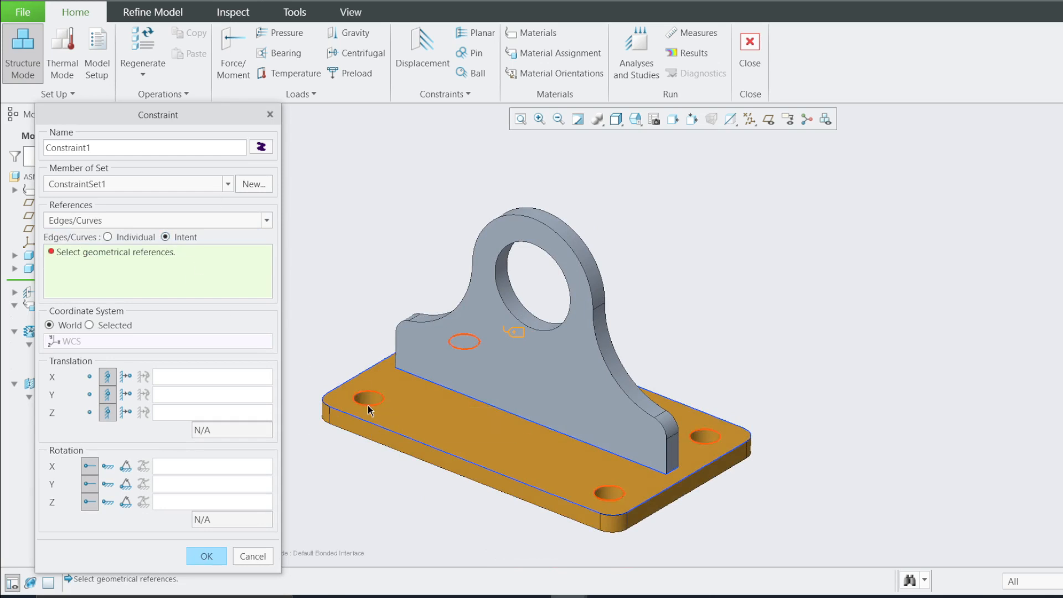
click(108, 238)
click(384, 396)
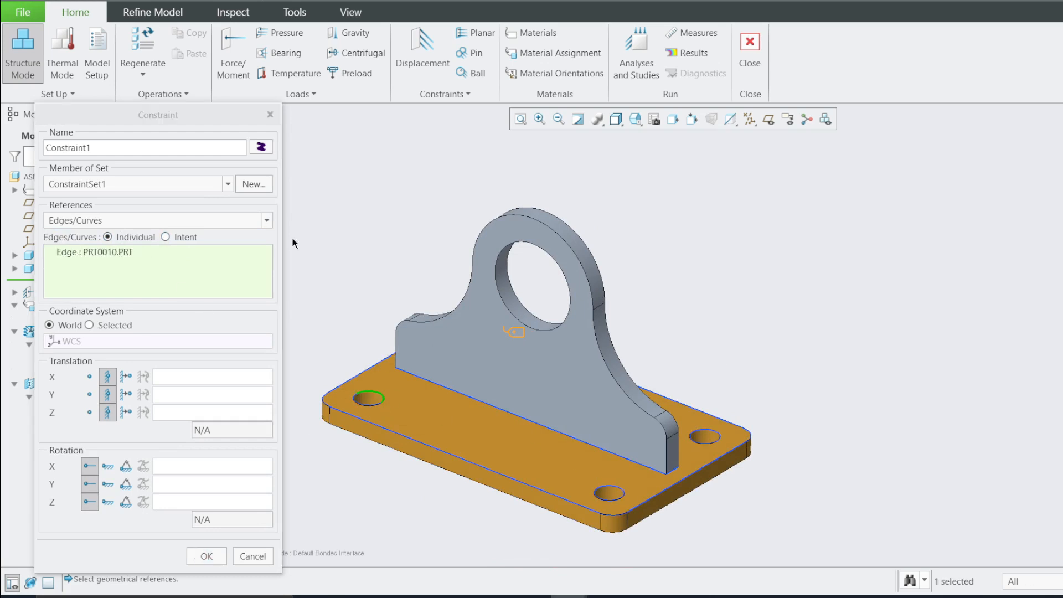
click(165, 237)
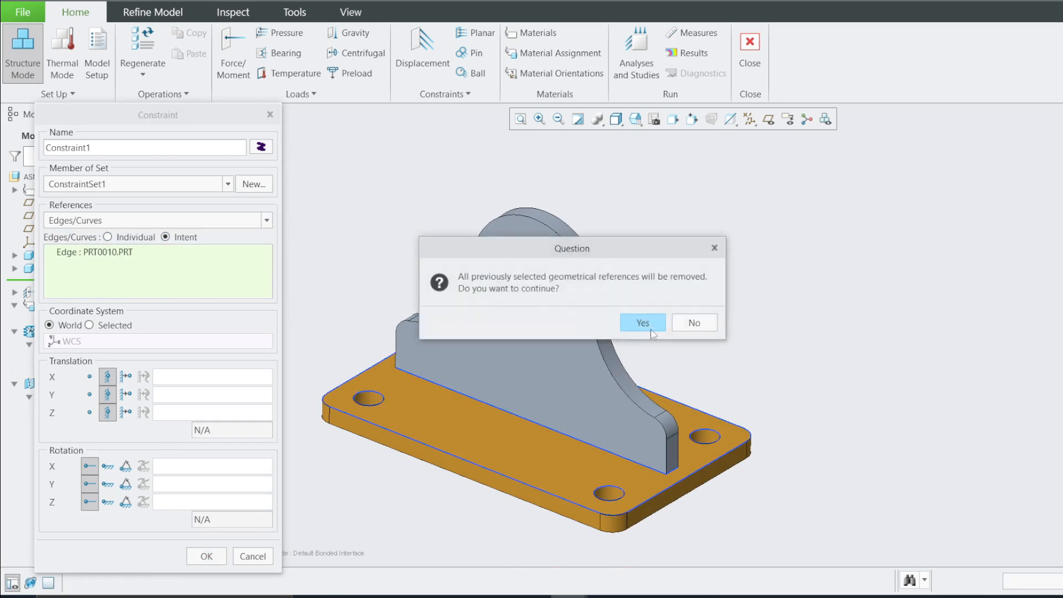
click(651, 330)
click(465, 341)
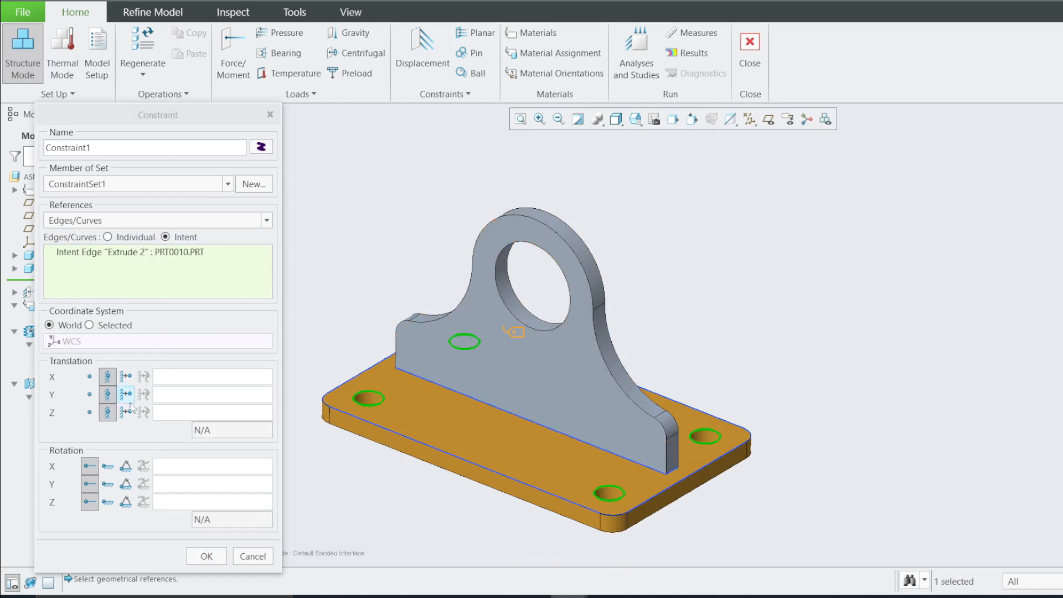
Free the constraint's rotations about X, Y and Z and confirm it
click(108, 466)
click(106, 484)
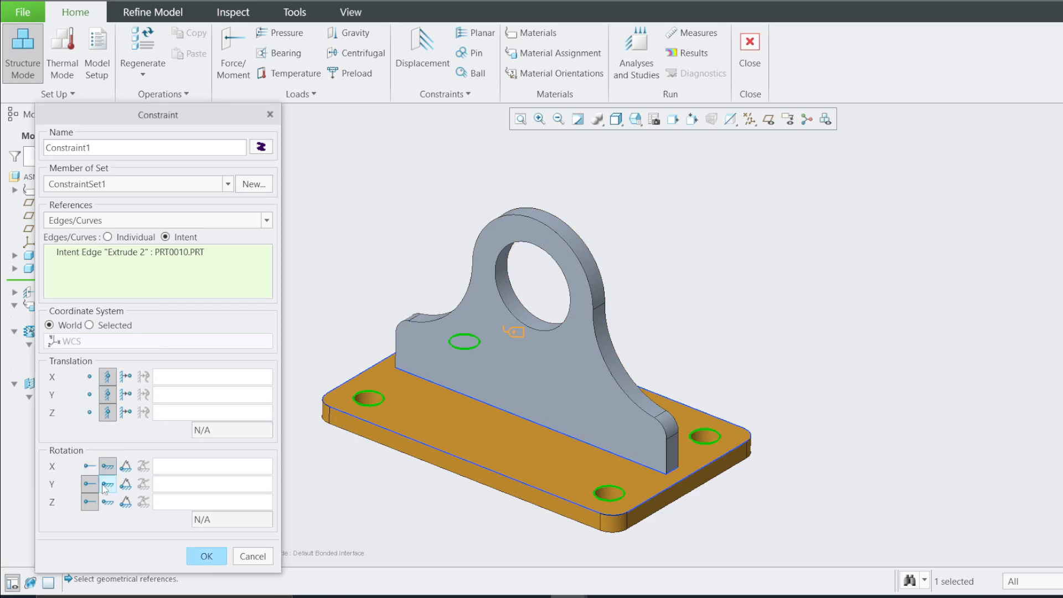
click(107, 502)
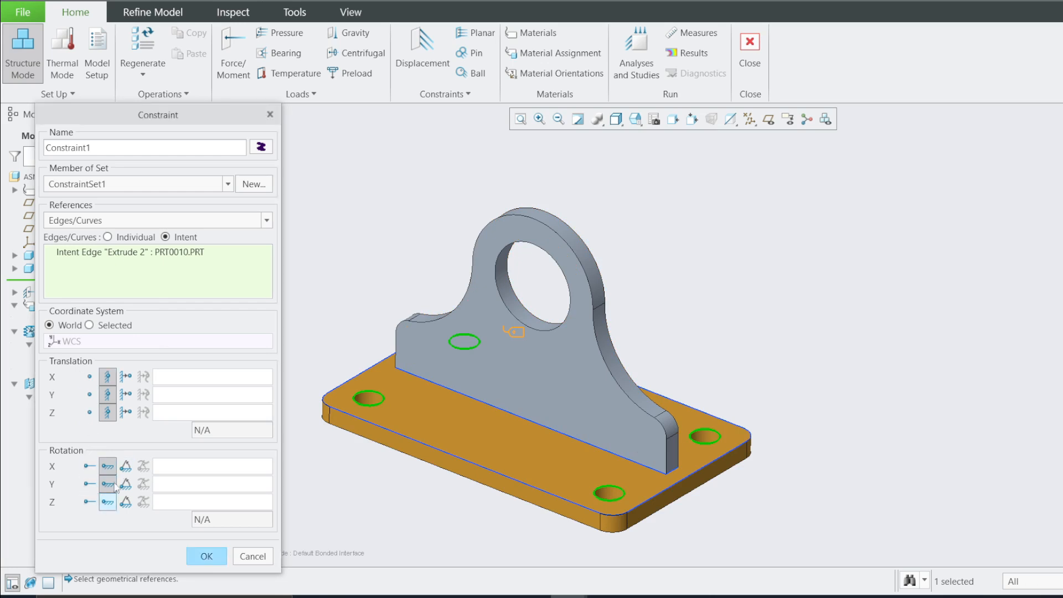
click(206, 556)
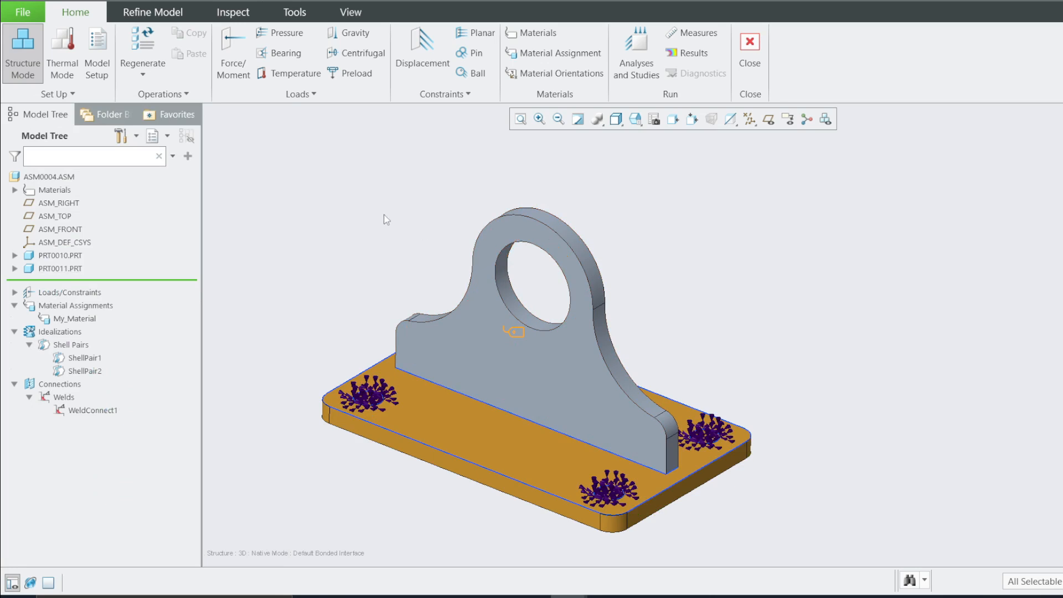
Create a bearing load on the lug hole's edges with a Y force component of 500 N
click(295, 54)
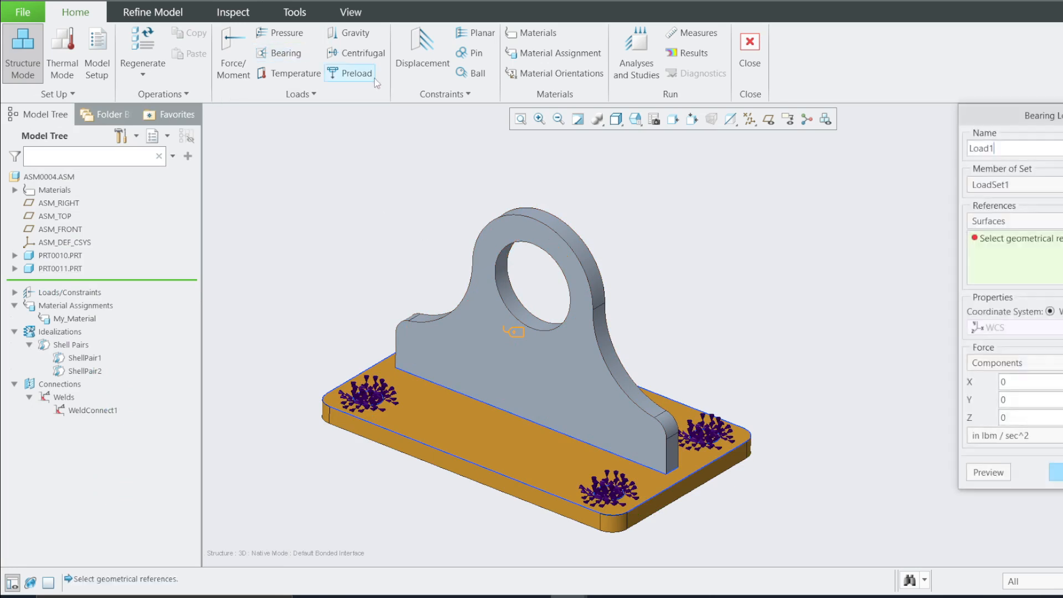
click(227, 134)
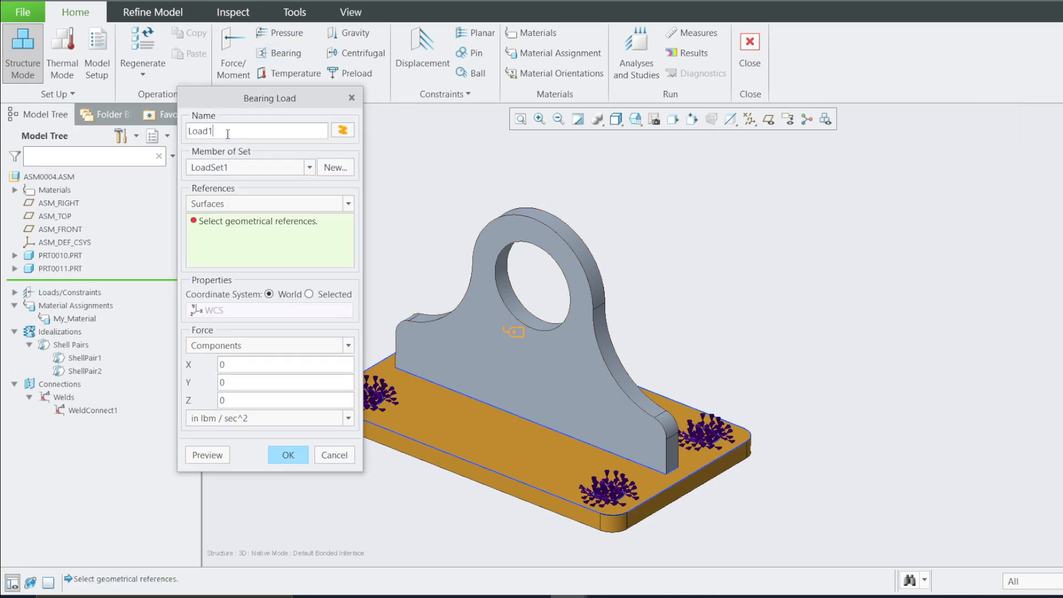
click(348, 203)
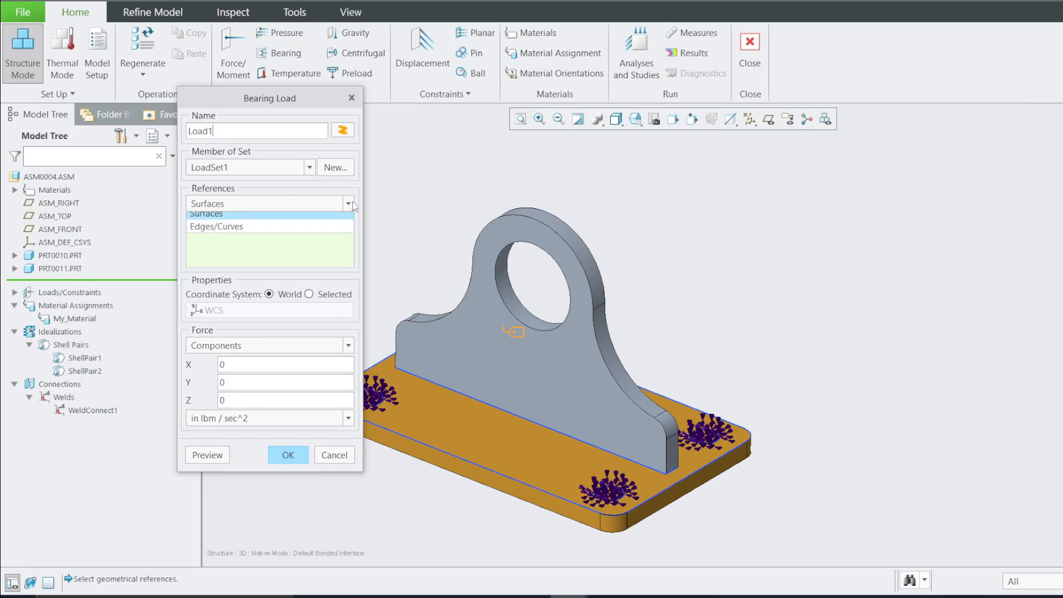
click(230, 232)
click(496, 260)
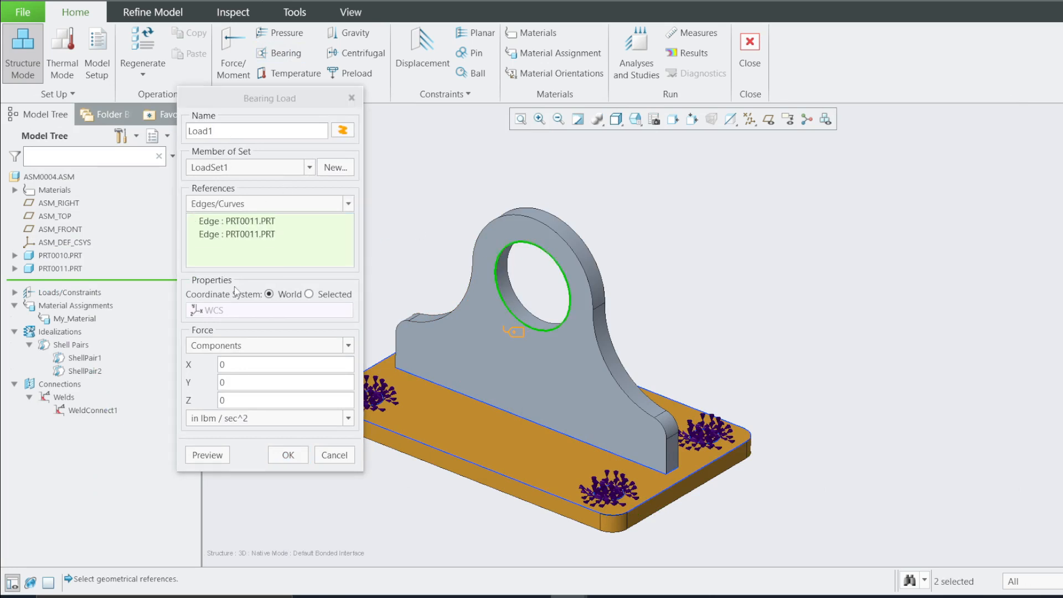
click(225, 383)
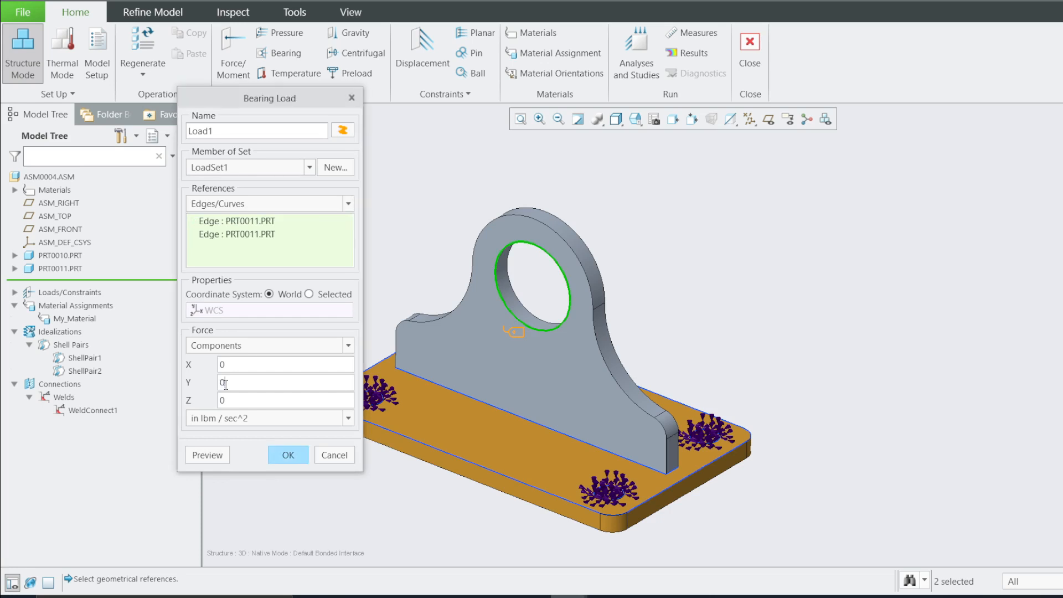
text(500)
click(231, 424)
click(200, 519)
Preview the bearing load from the front view and confirm it
click(209, 456)
scroll(574, 208, up, 2)
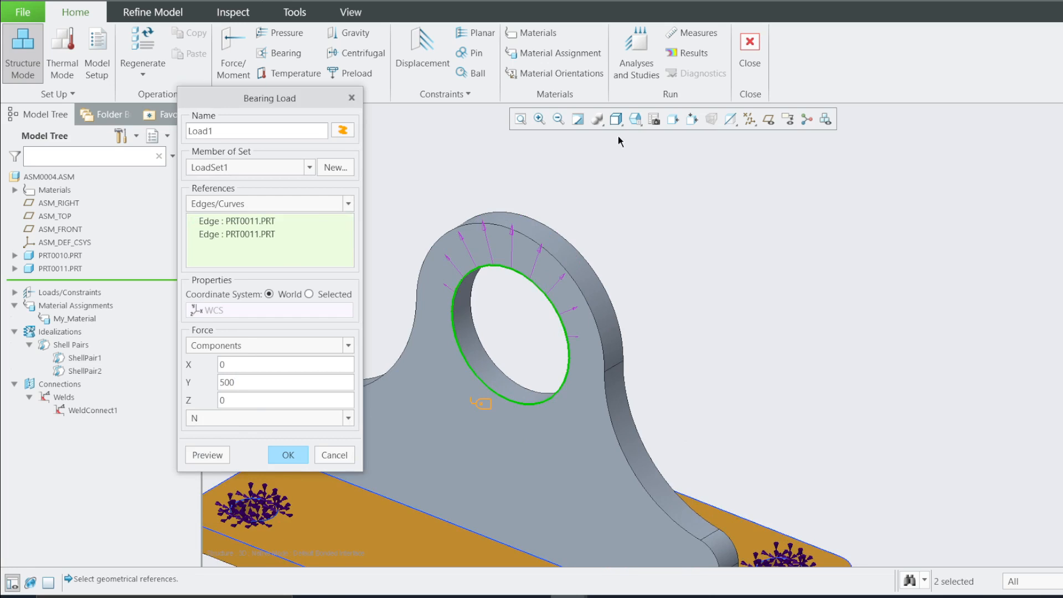
click(635, 119)
click(653, 188)
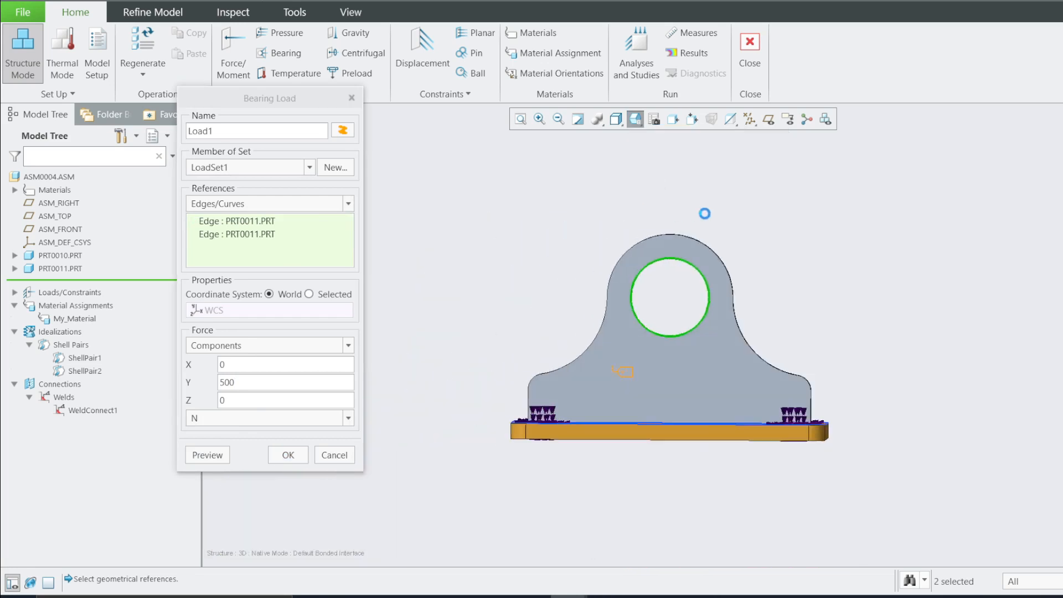
scroll(699, 179, up, 2)
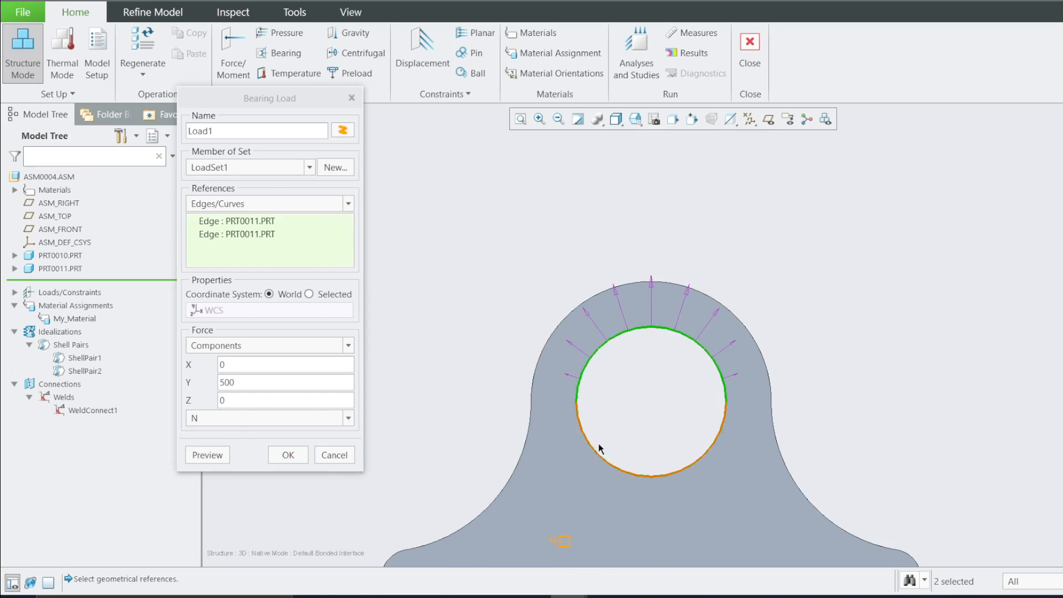
scroll(665, 331, down, 3)
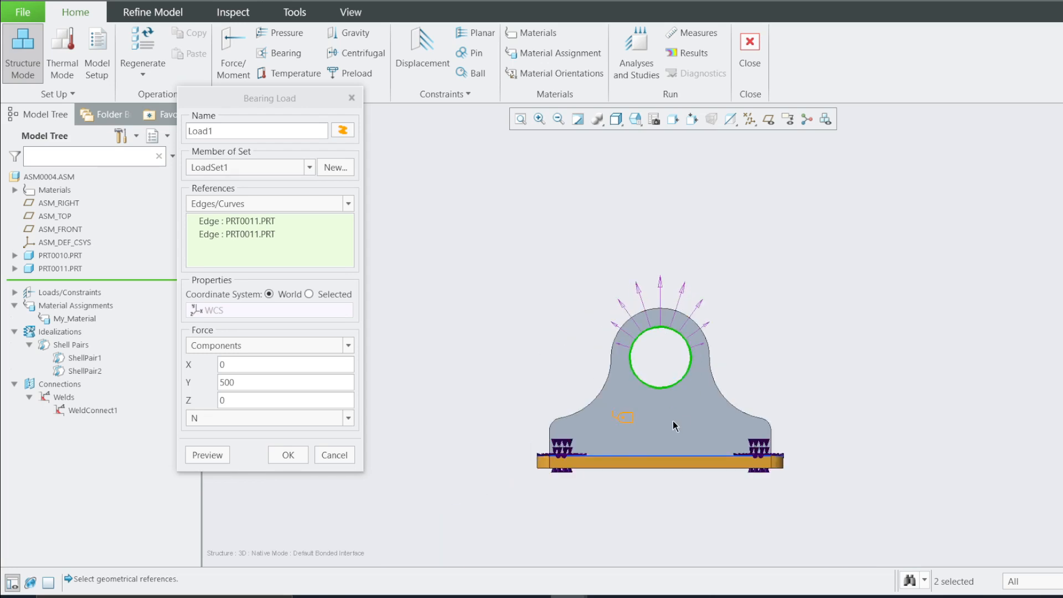
middle_drag(672, 421, 621, 444)
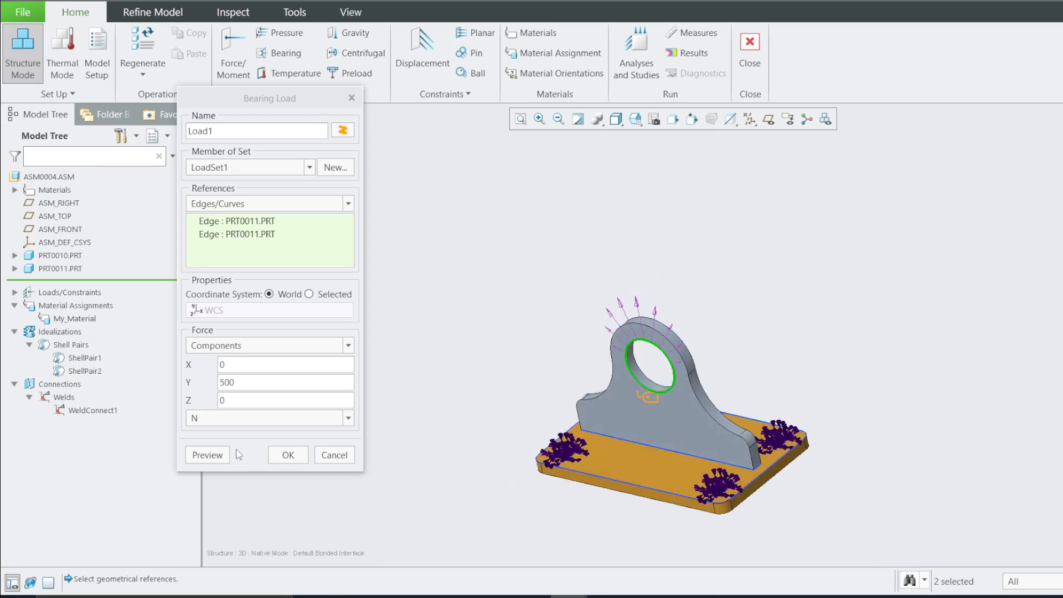
click(283, 455)
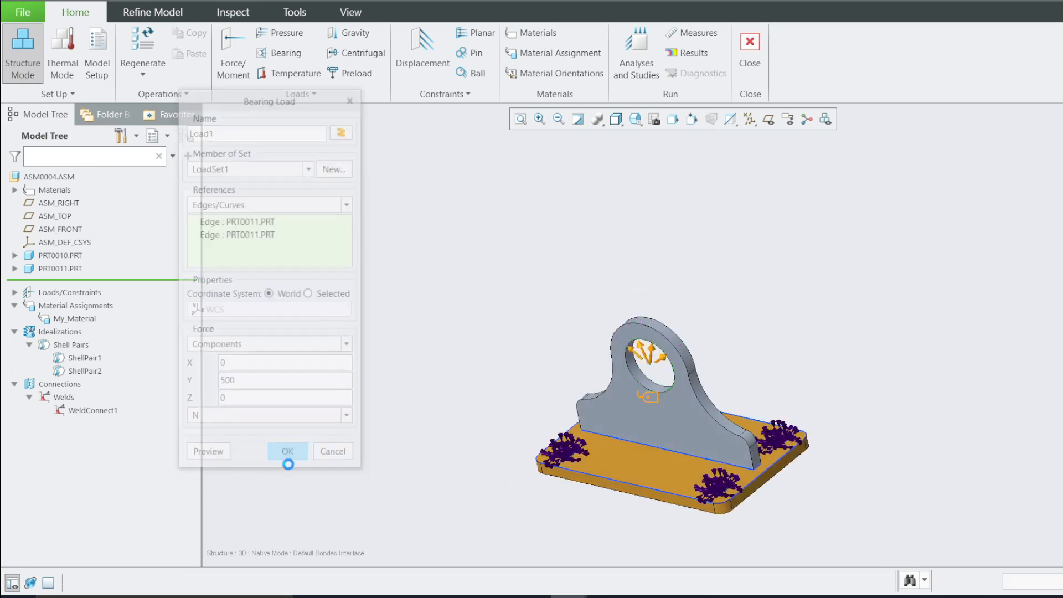
Generate an AutoGEM mesh for all entities with properties
scroll(677, 392, up, 3)
mouse_move(623, 426)
middle_down()
mouse_move(641, 426)
mouse_move(617, 415)
middle_up()
scroll(647, 409, down, 3)
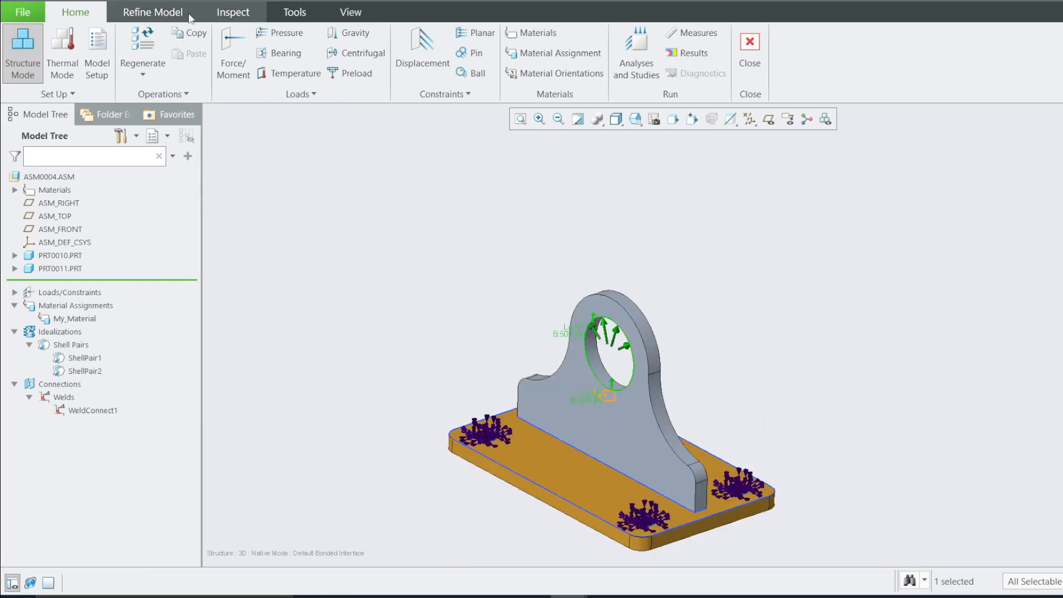
click(148, 12)
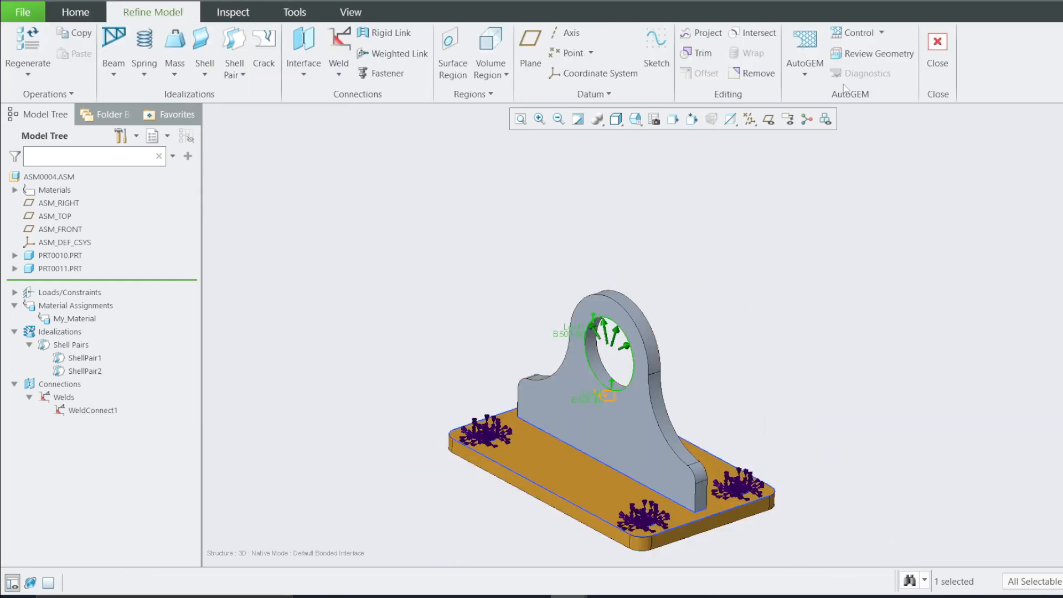
click(805, 42)
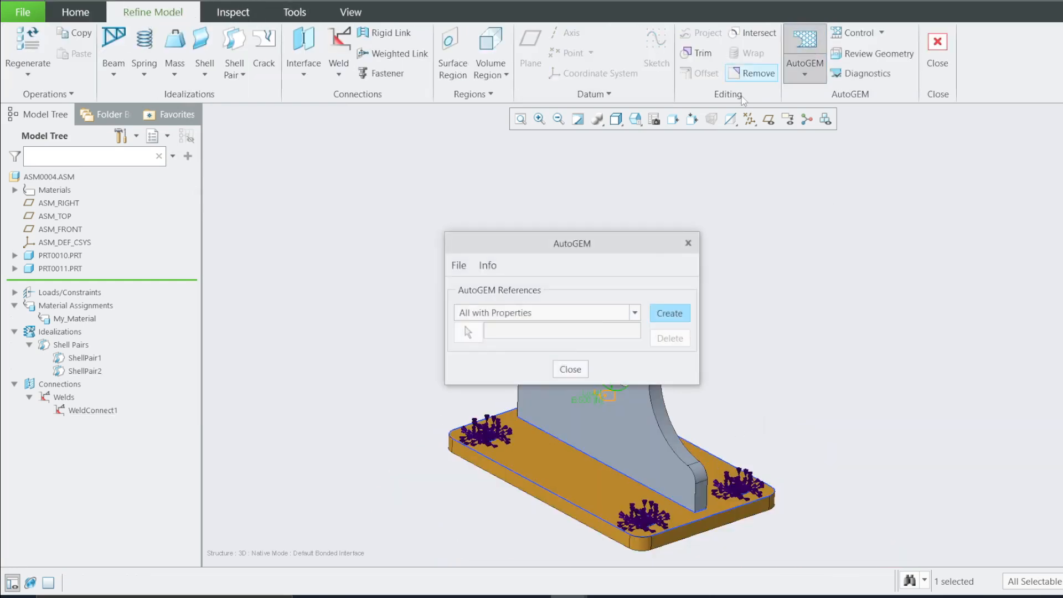
click(663, 315)
drag(553, 187, 190, 187)
Inspect the generated mesh from the top, front and rotated views
click(634, 119)
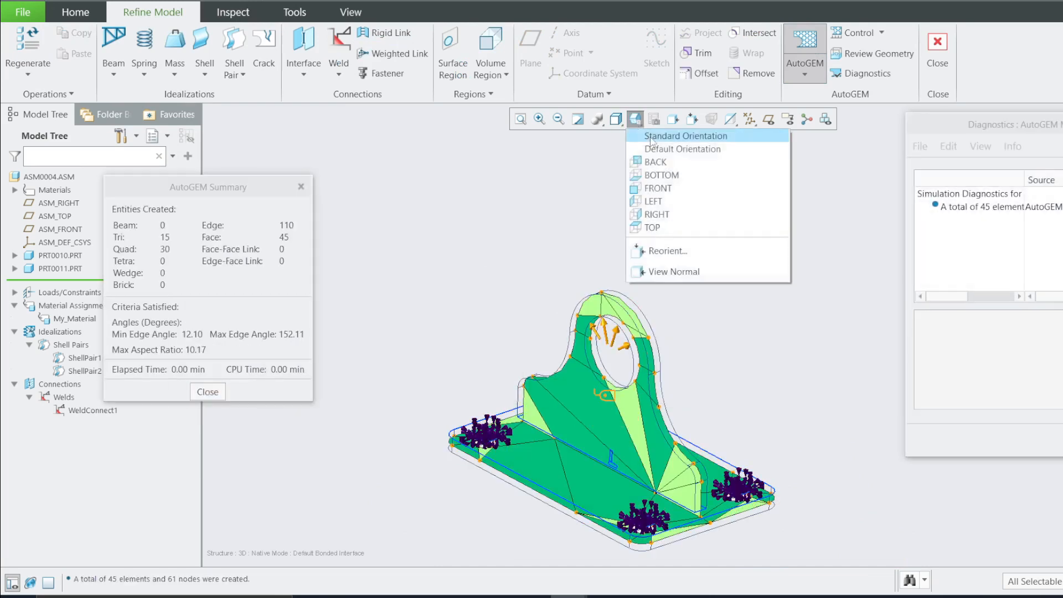
click(658, 172)
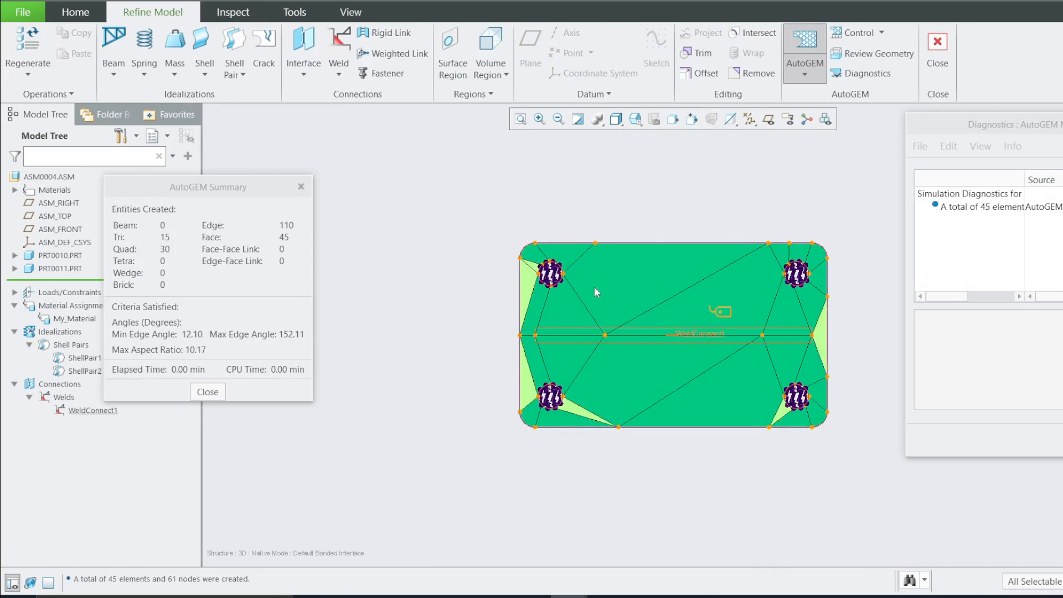
middle_drag(593, 286, 710, 362)
click(634, 118)
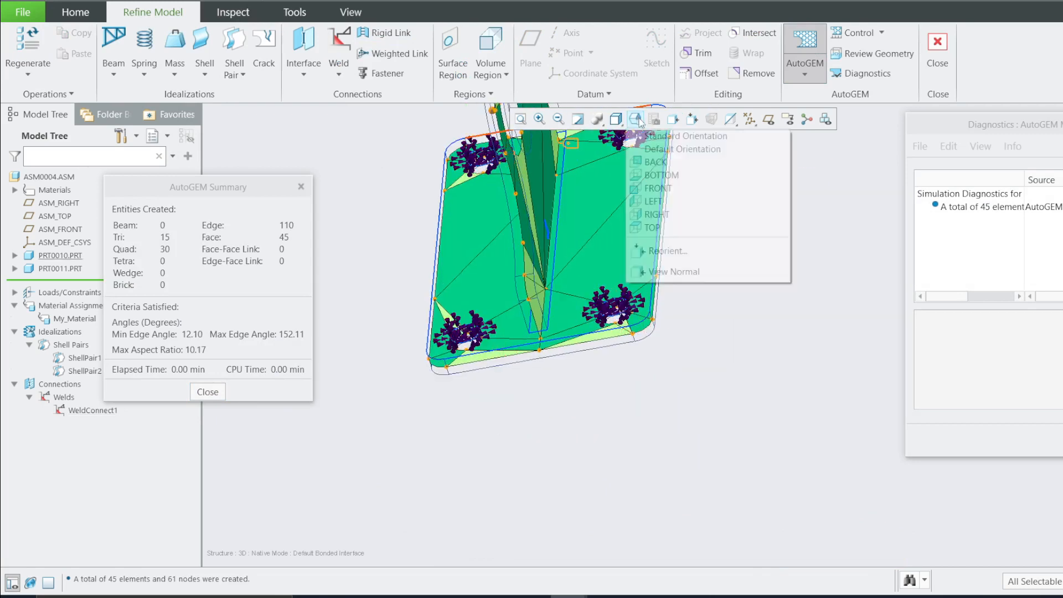
click(664, 185)
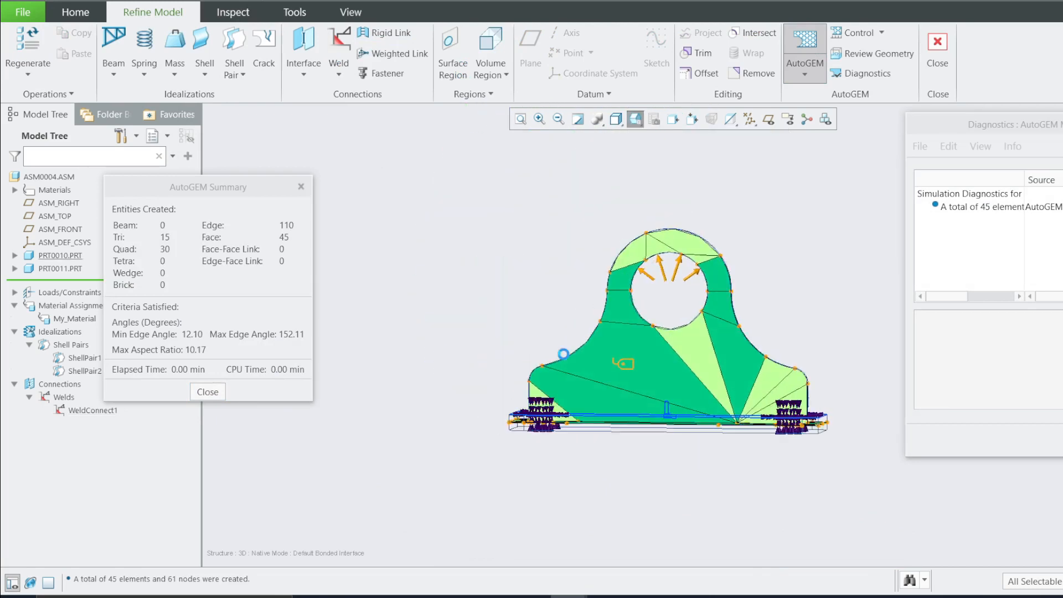
middle_drag(682, 338, 708, 357)
scroll(715, 285, up, 4)
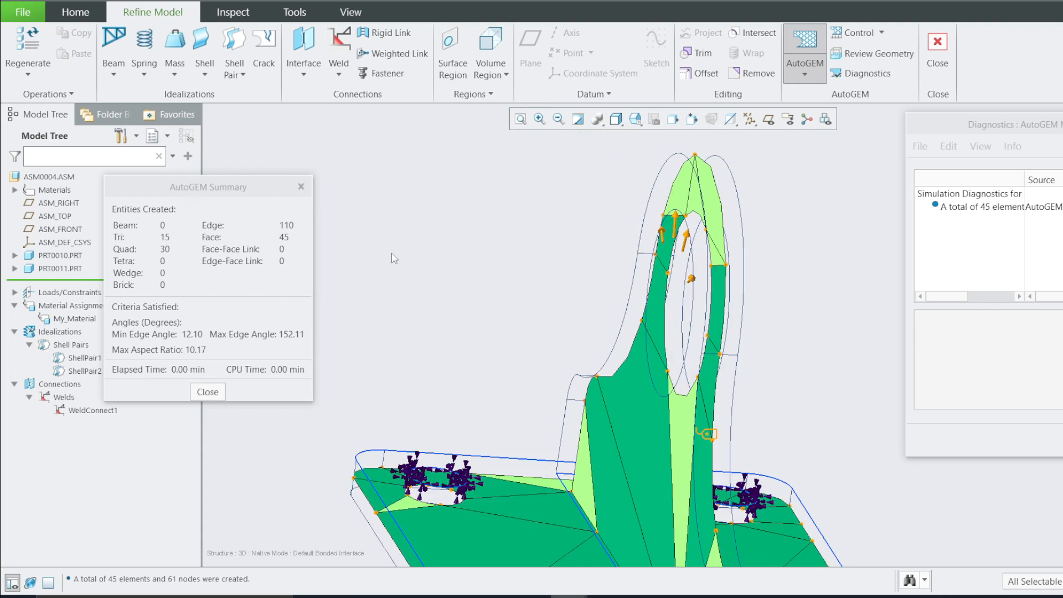
scroll(438, 276, down, 3)
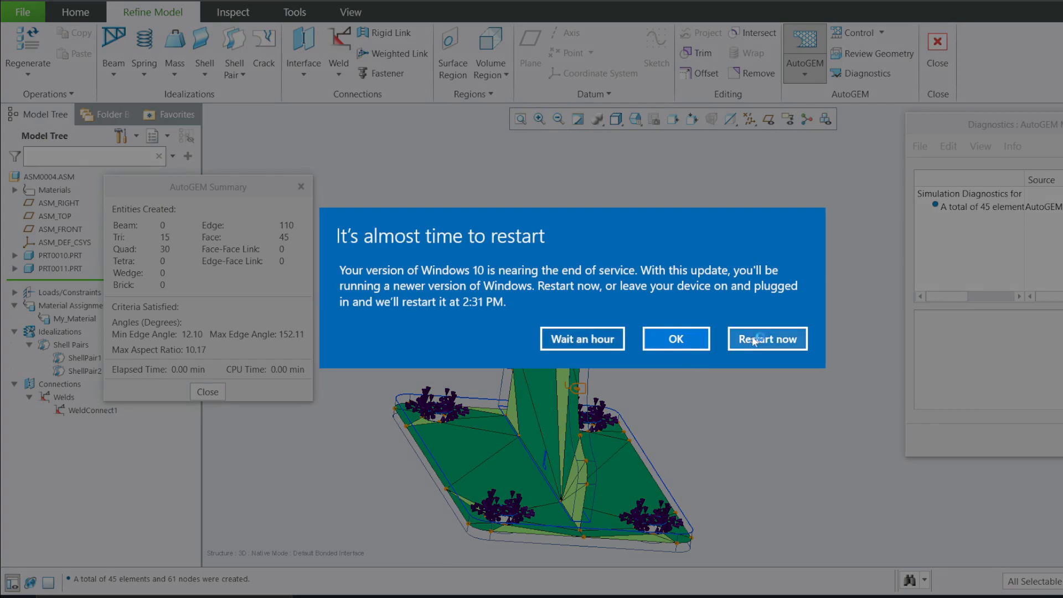
Postpone the system restart notice and close AutoGEM without saving the mesh
click(603, 339)
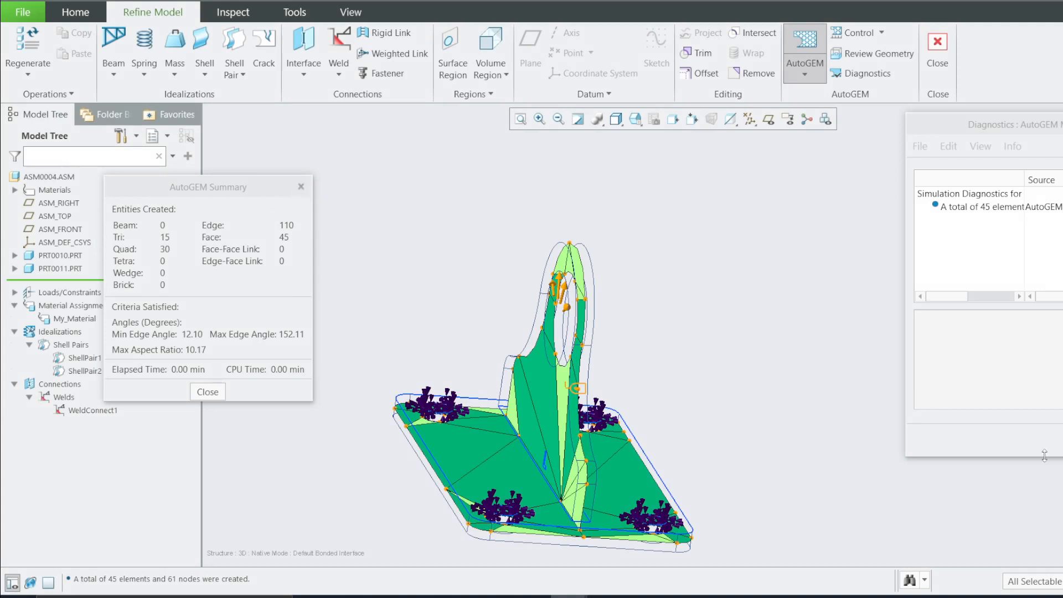
click(300, 186)
click(570, 368)
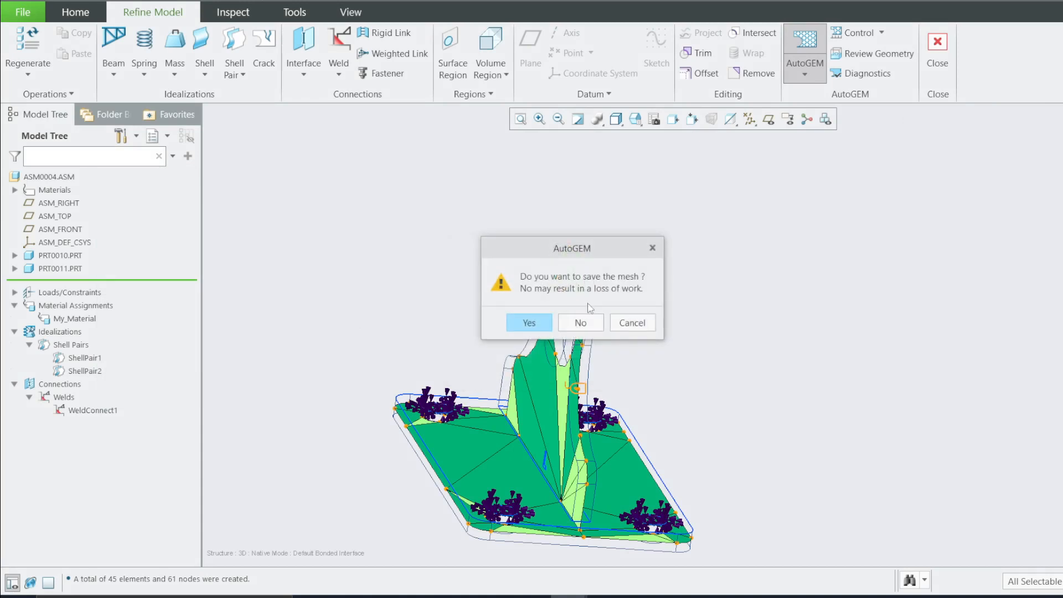
click(583, 323)
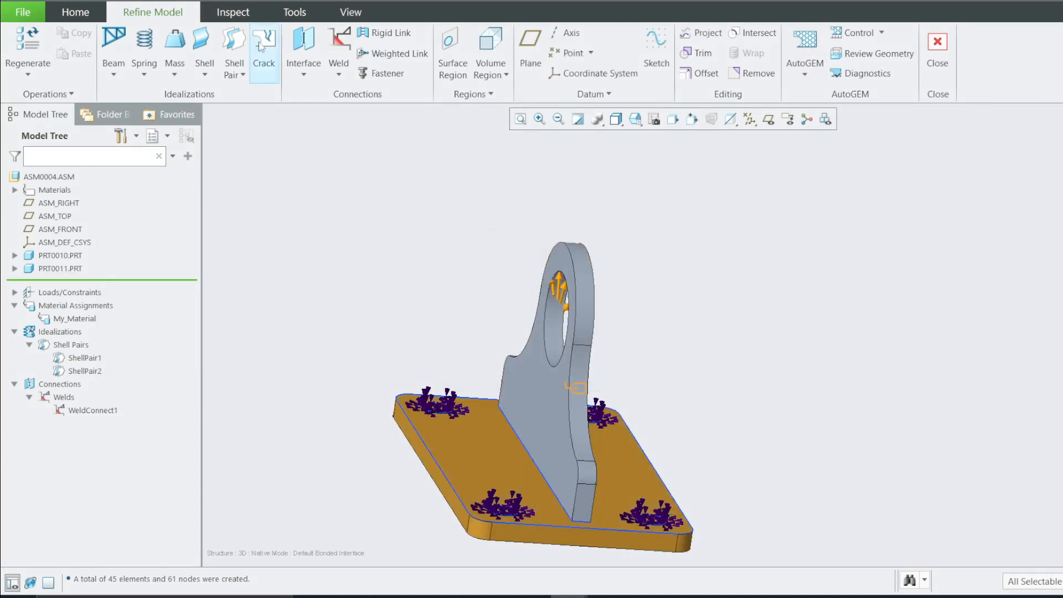
Create a new static analysis Analysis1 using the Single-Pass Adaptive convergence method
click(75, 12)
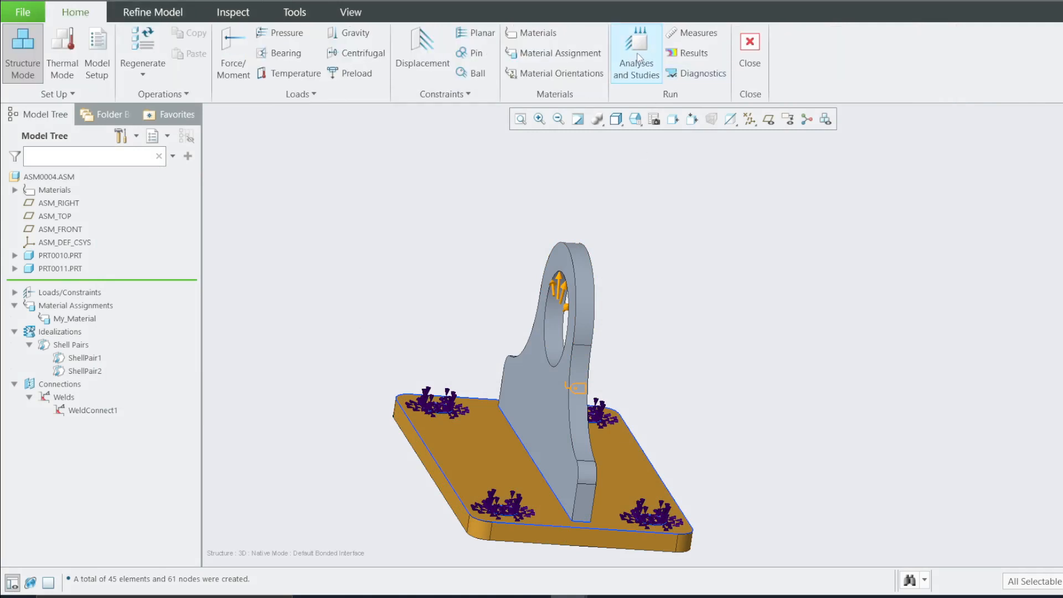
click(649, 80)
click(410, 189)
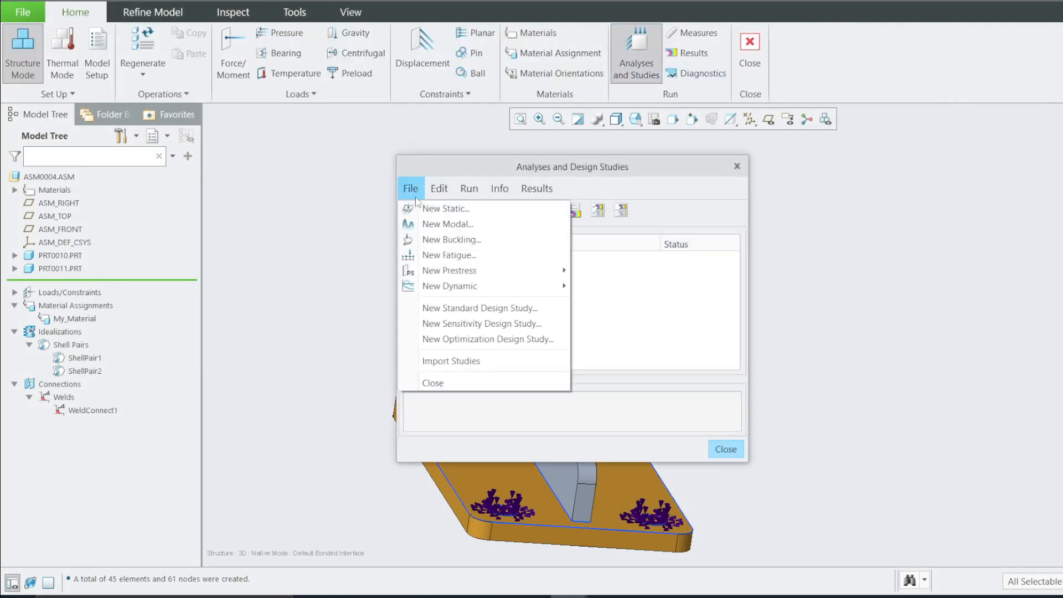
click(424, 206)
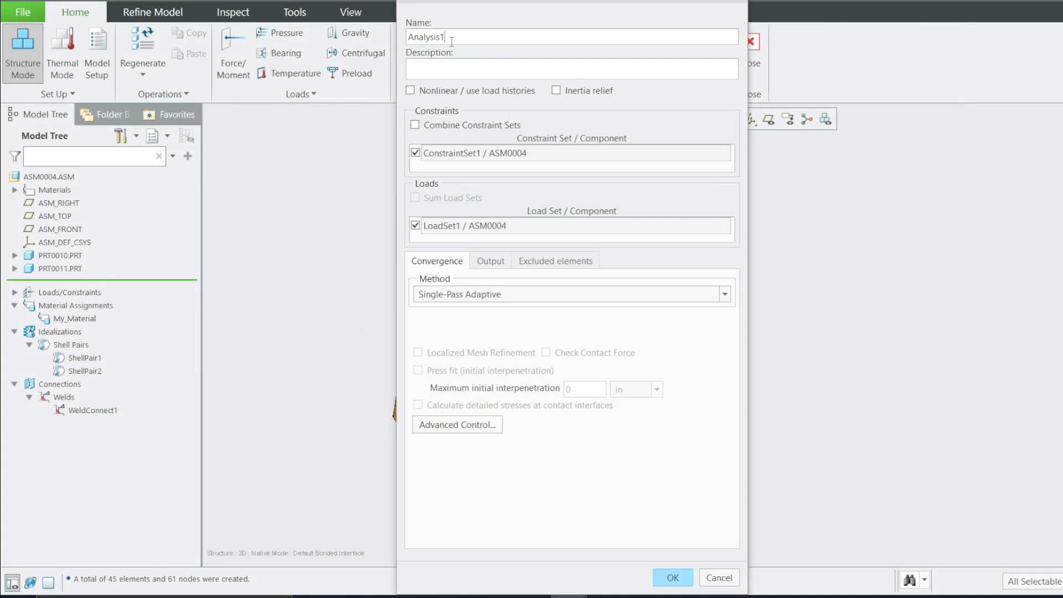
click(462, 295)
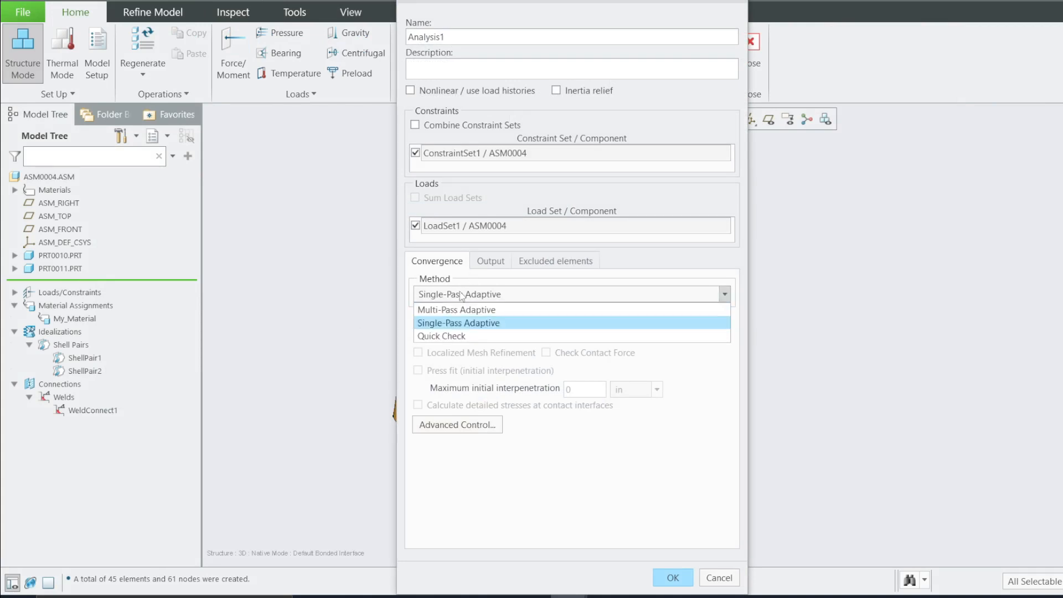
click(434, 324)
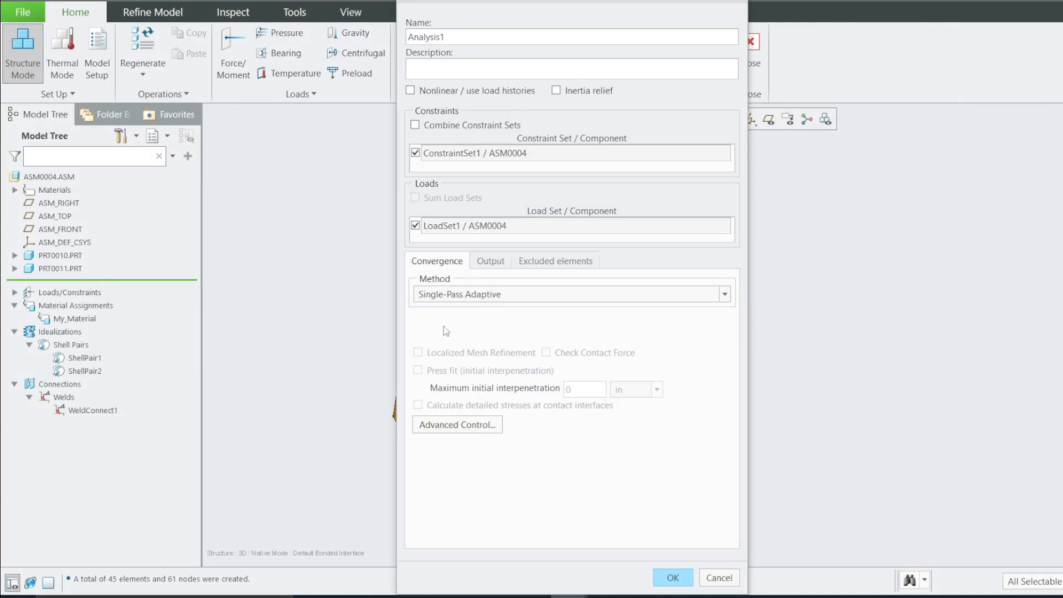
click(499, 266)
click(540, 265)
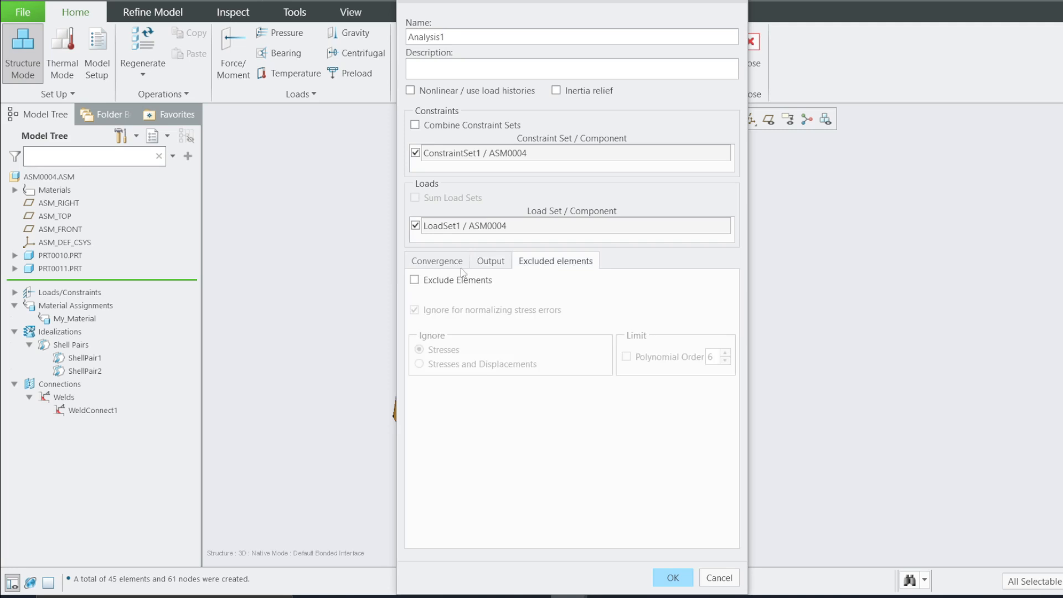
click(455, 269)
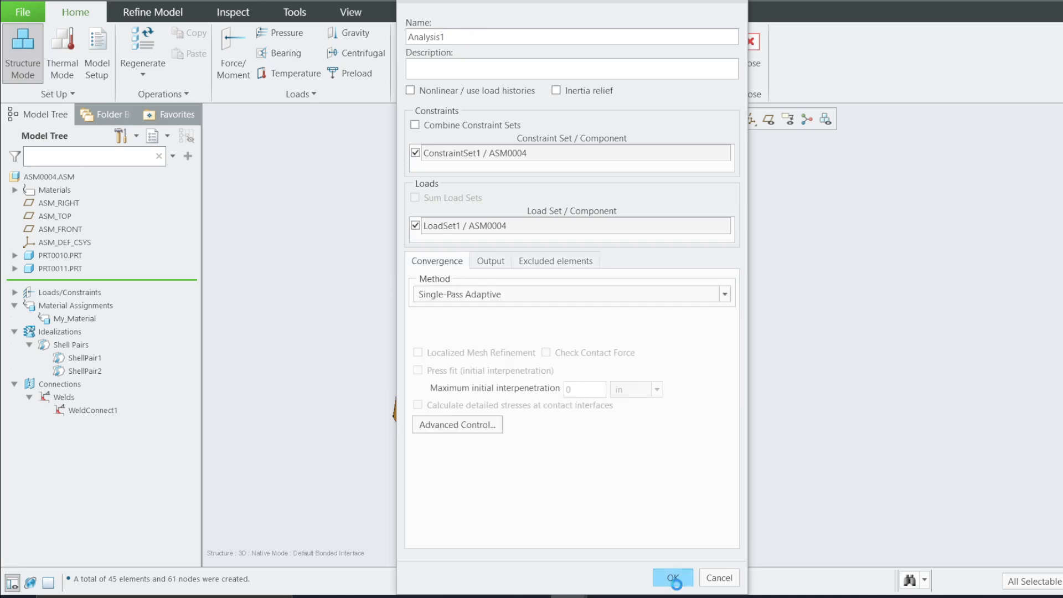
click(673, 577)
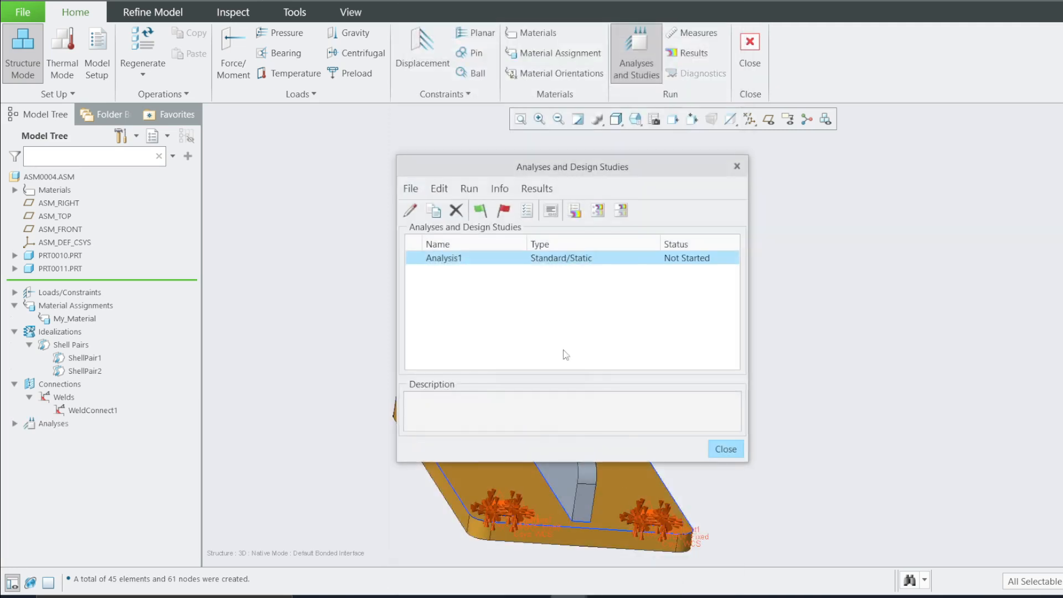
Run Analysis1, deleting its existing output files, and close the run status window
click(480, 210)
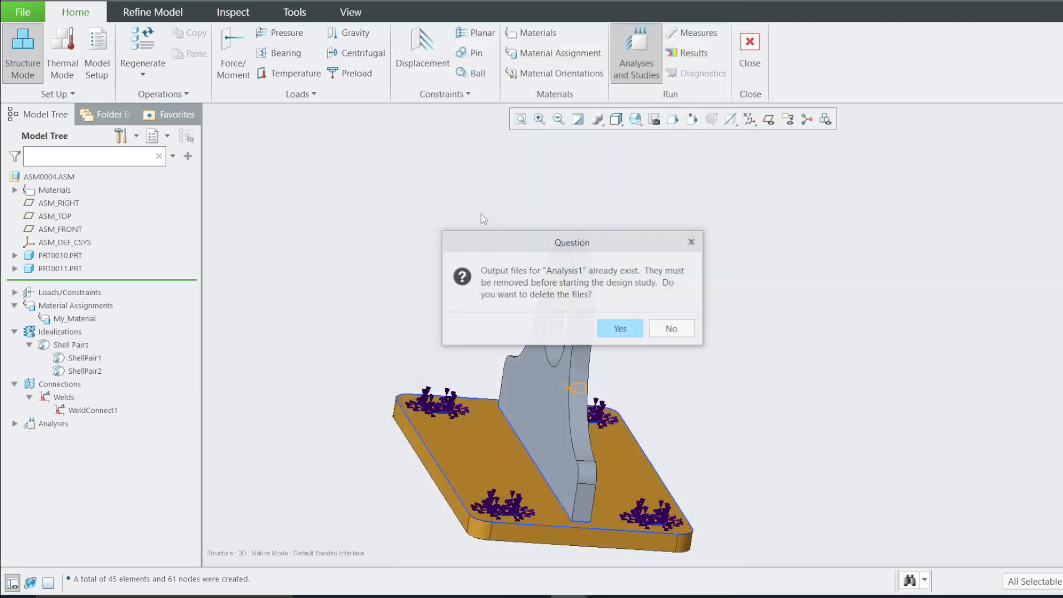
click(620, 329)
click(592, 321)
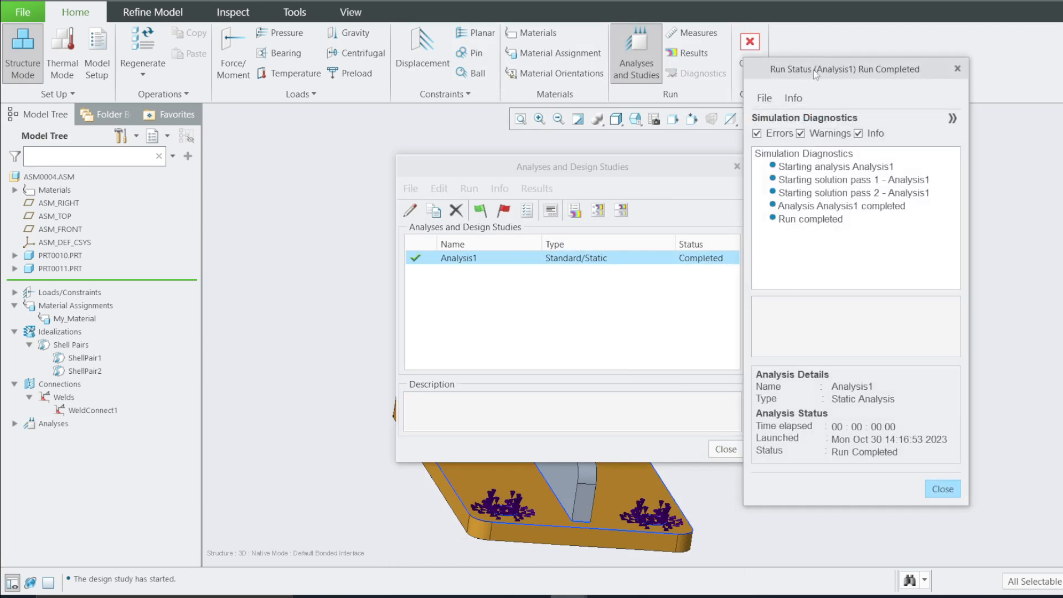
drag(839, 73, 852, 111)
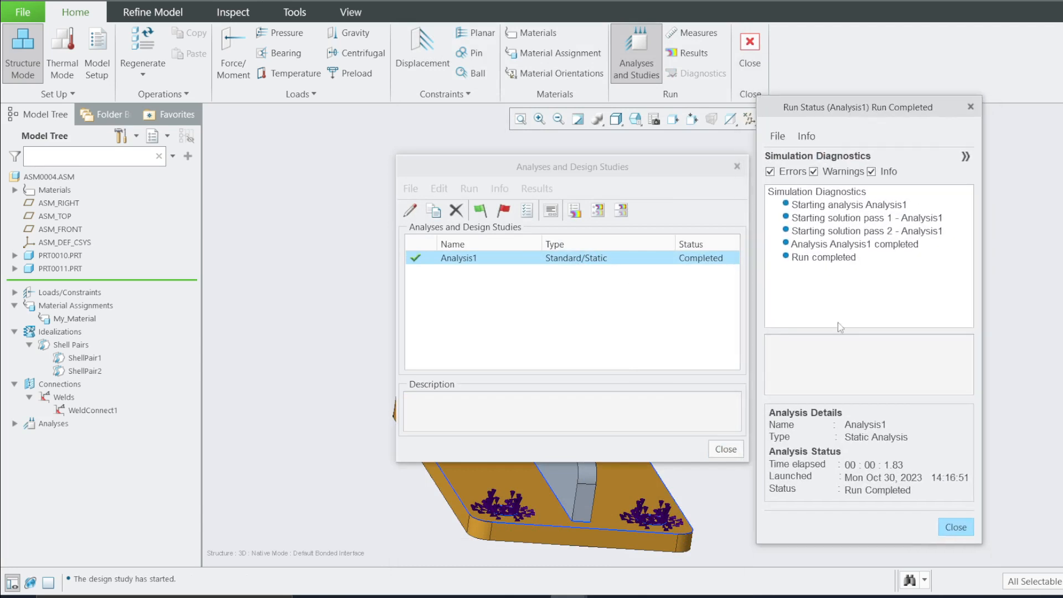
click(948, 528)
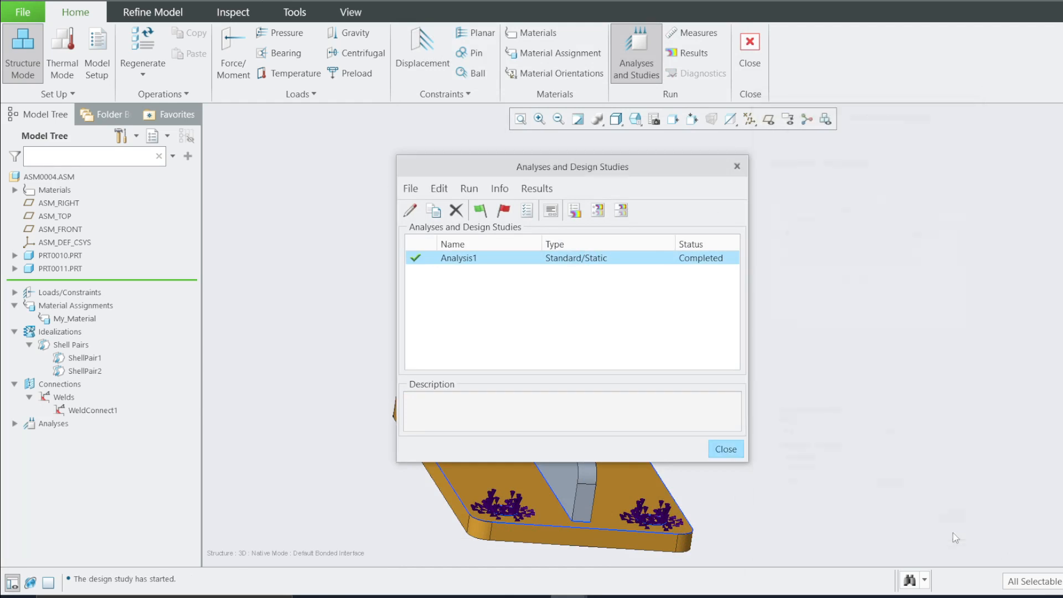
Open a result window for Analysis1 showing displacement magnitude as a fringe in mm
click(575, 211)
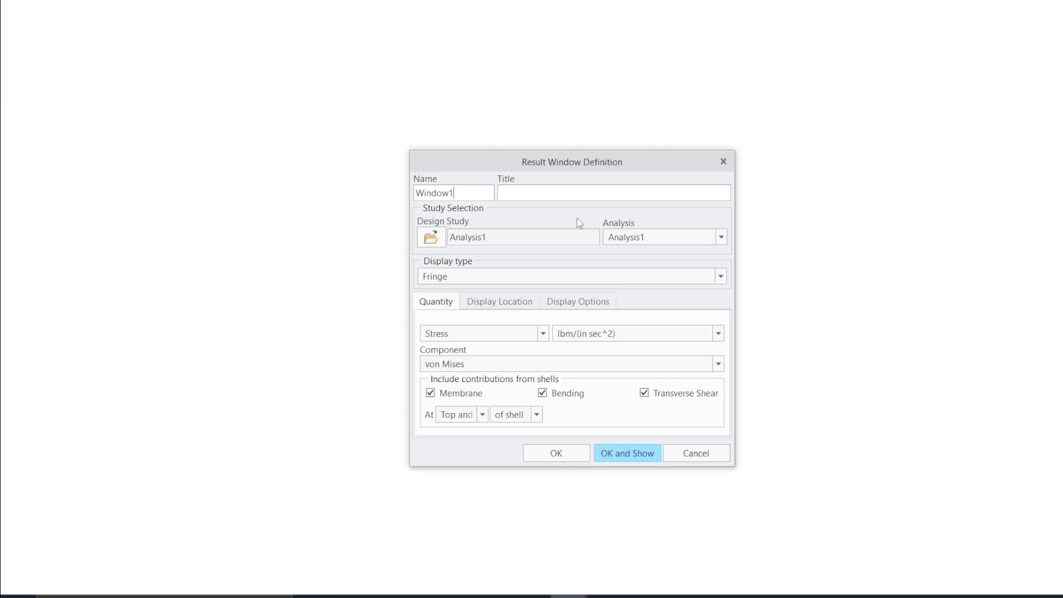
click(453, 335)
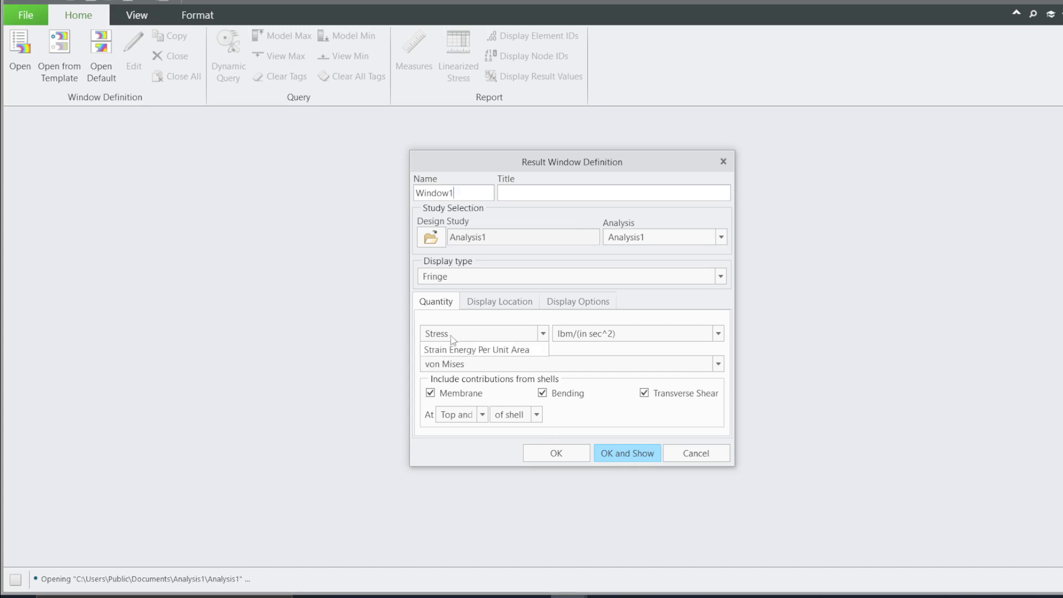
click(446, 362)
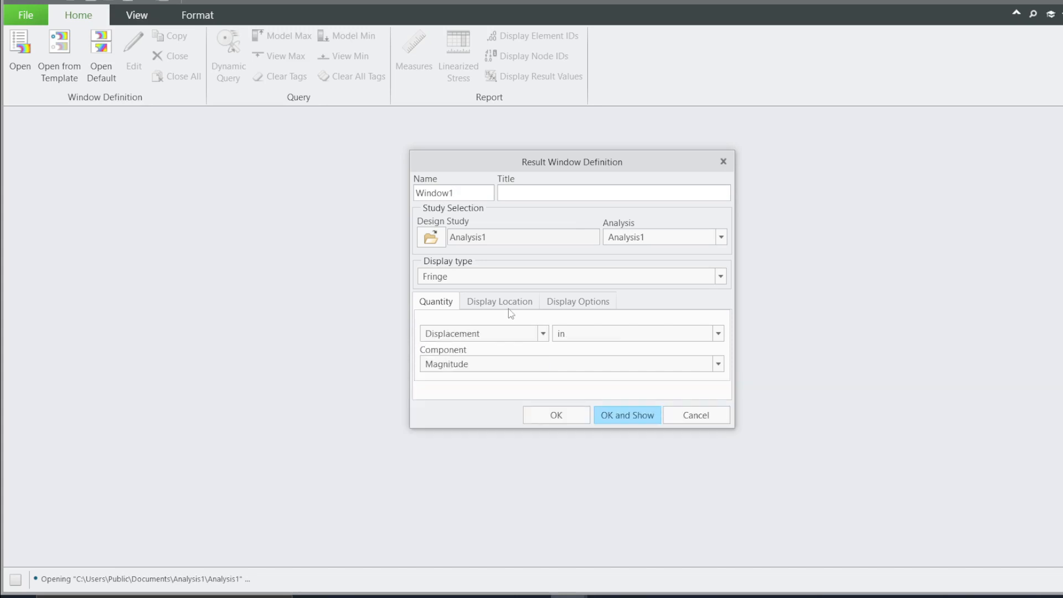
click(575, 333)
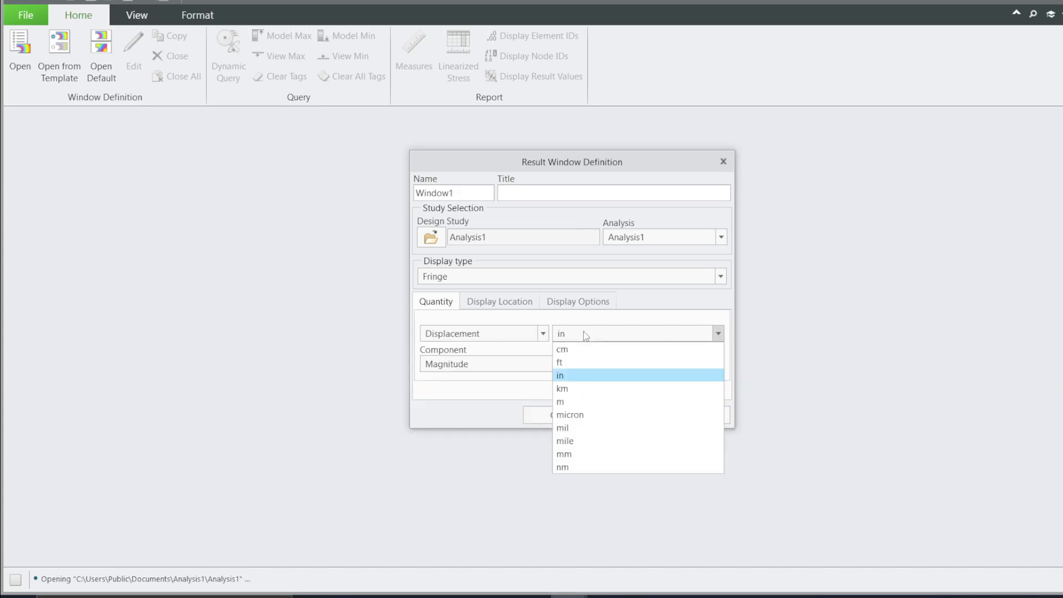
click(564, 453)
Display the displacement deformed with element edges, animated with auto start and 16 frames, and show the window
click(523, 303)
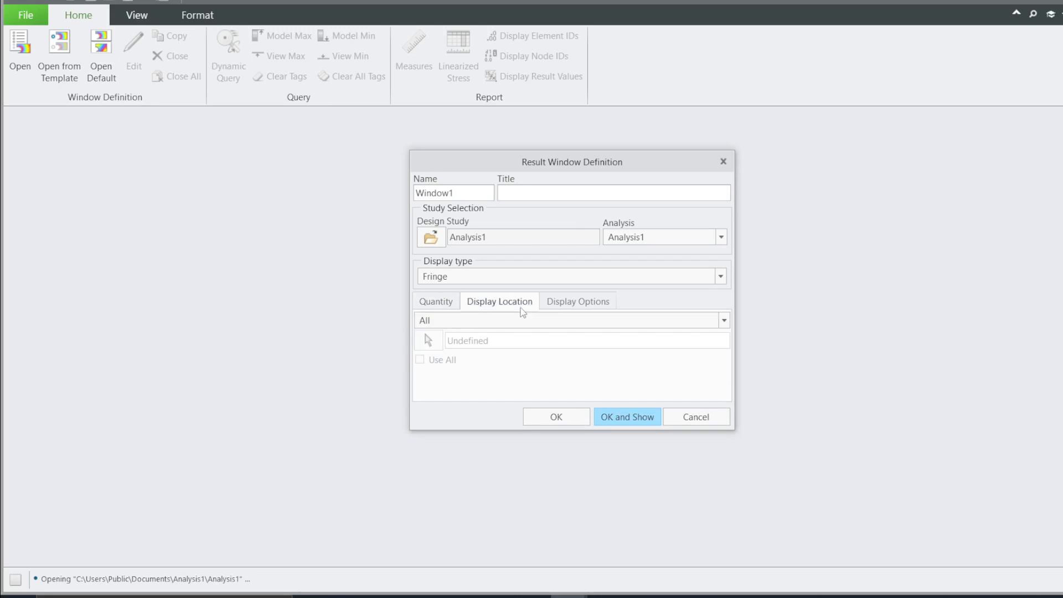
click(560, 305)
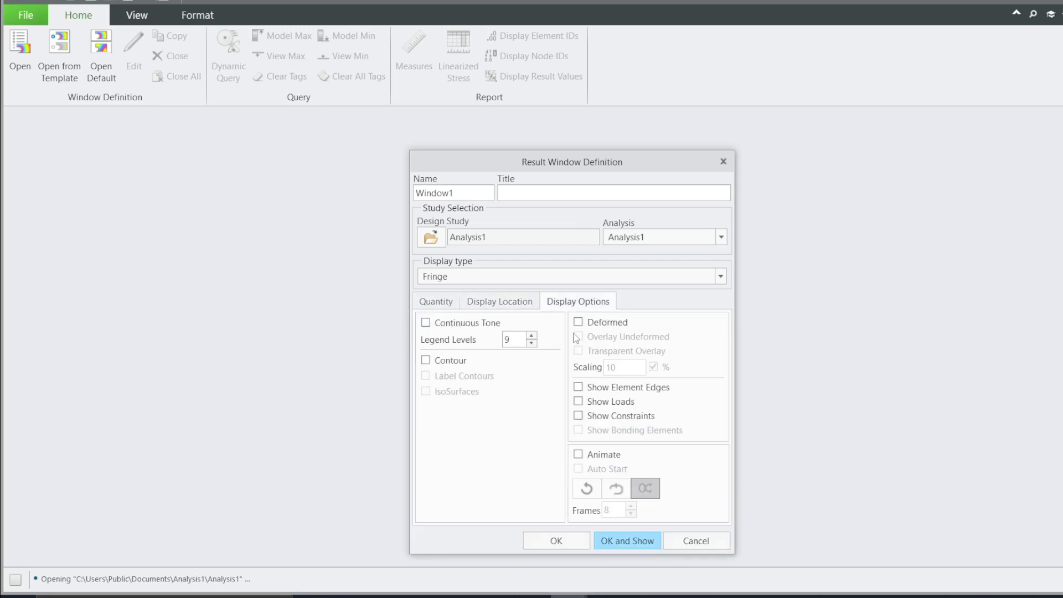
click(579, 323)
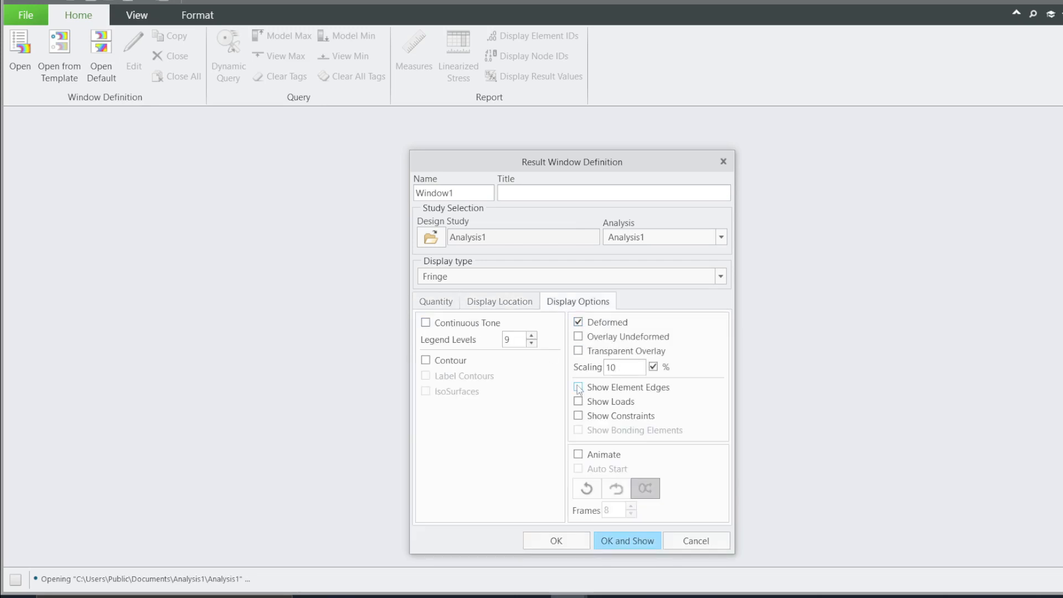
click(578, 454)
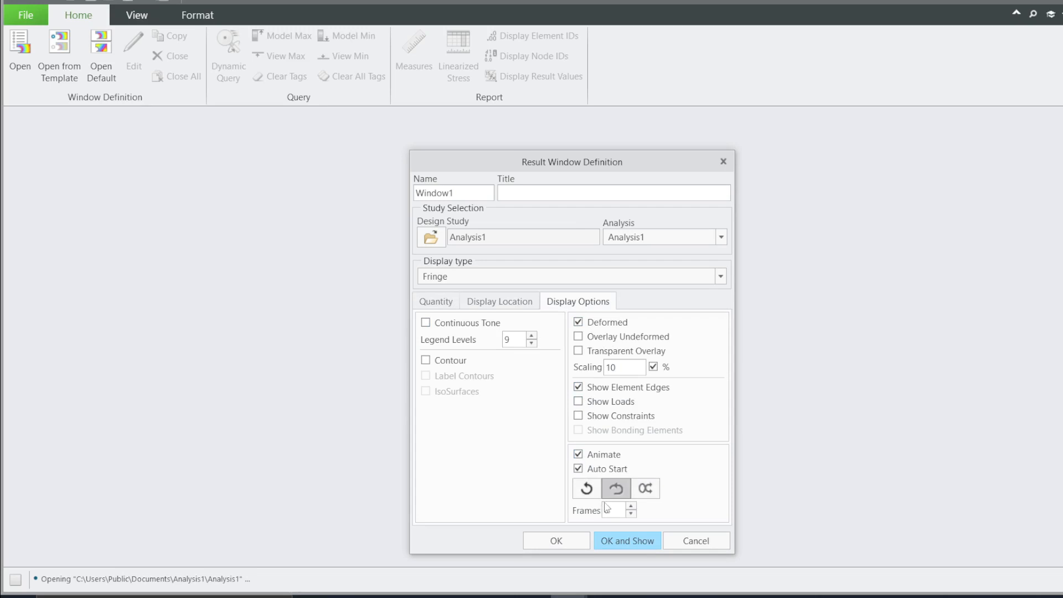
click(627, 507)
click(613, 543)
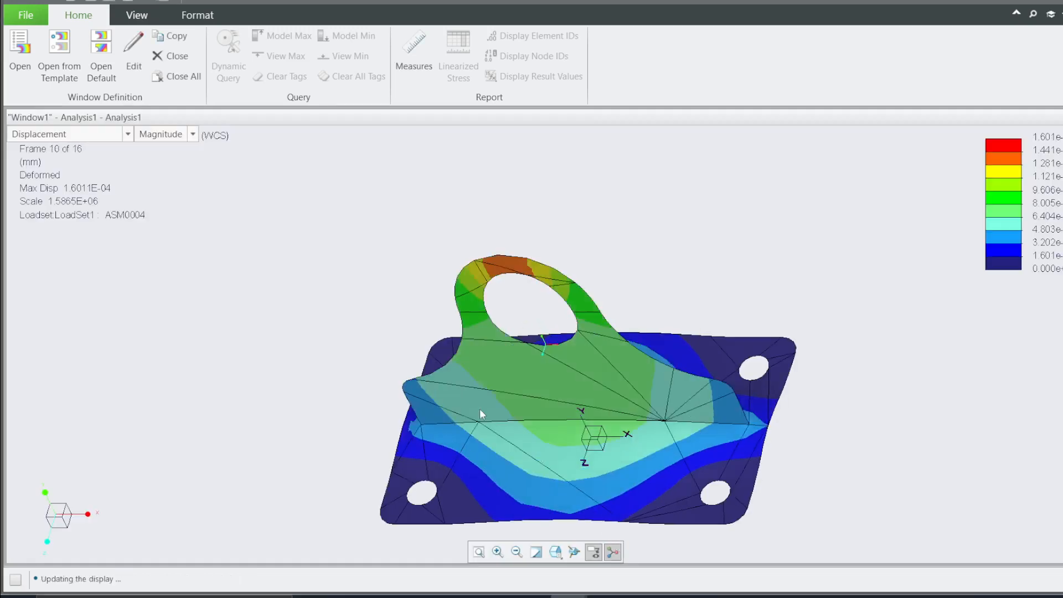
Re-open Window1's definition, hide the element edges and redisplay the result
middle_drag(457, 399, 430, 382)
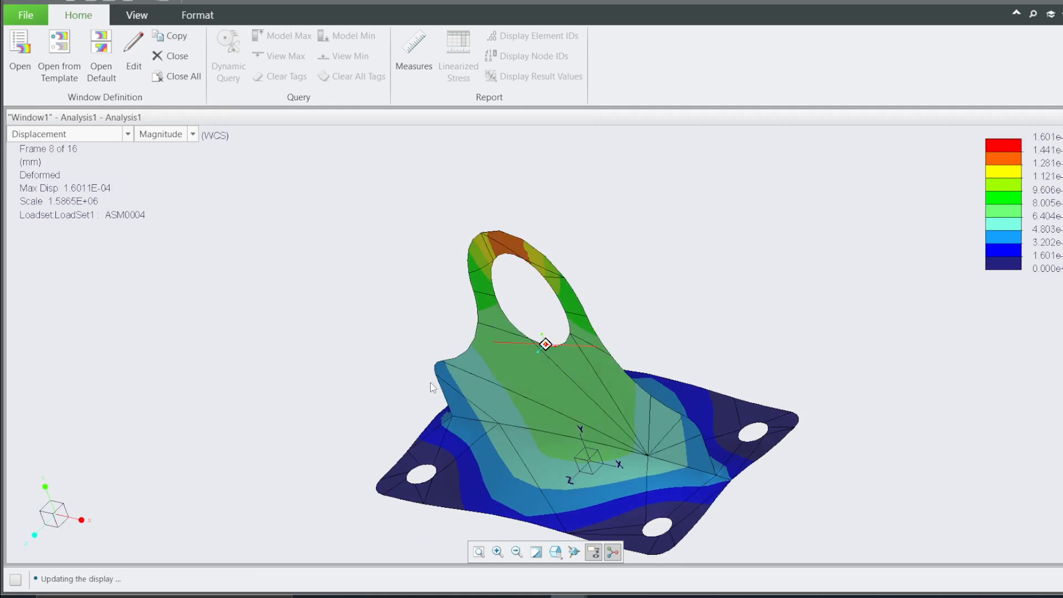
scroll(360, 332, up, 1)
scroll(359, 331, up, 1)
scroll(535, 406, down, 3)
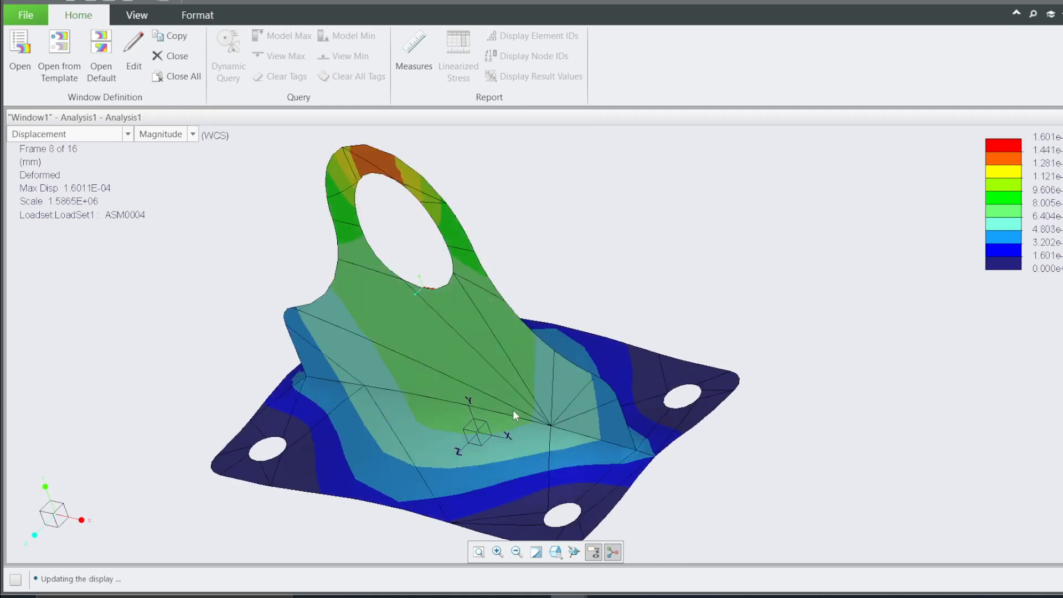
middle_drag(512, 410, 547, 383)
double_click(471, 304)
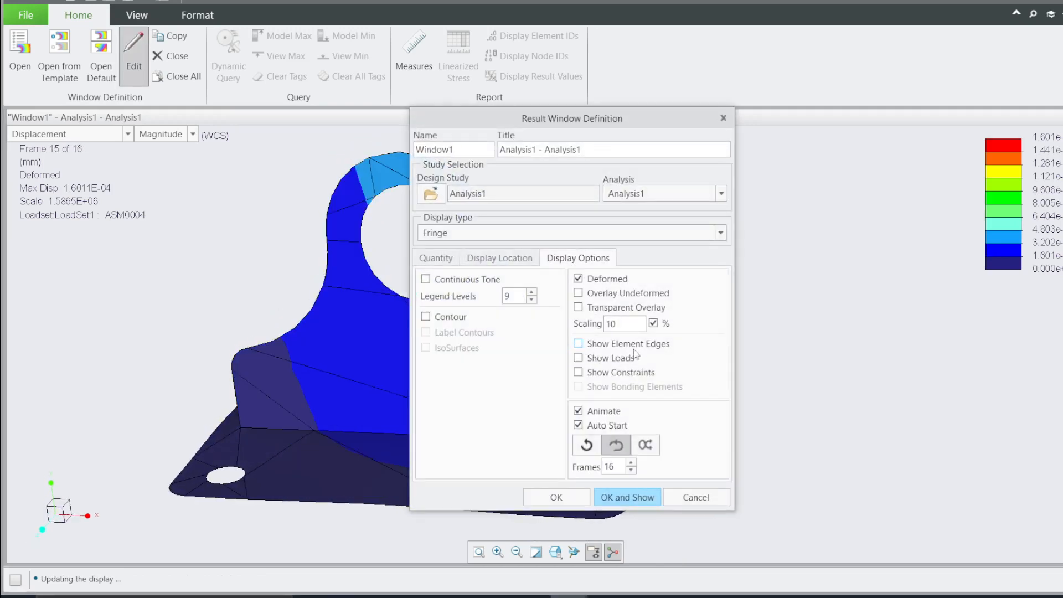
click(612, 498)
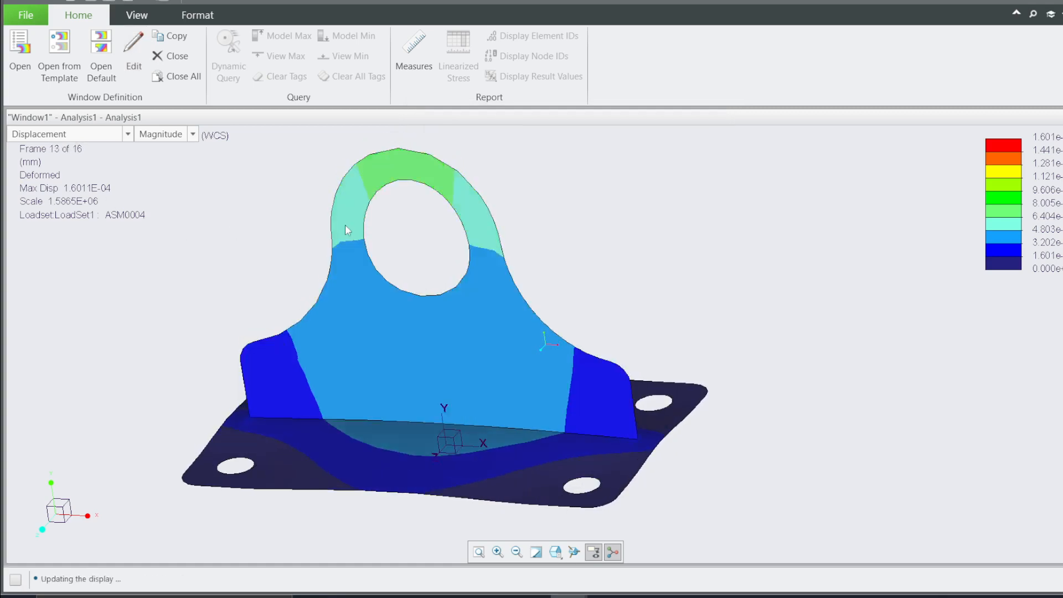
Edit the legend so its lowest level is coloured grey
click(136, 15)
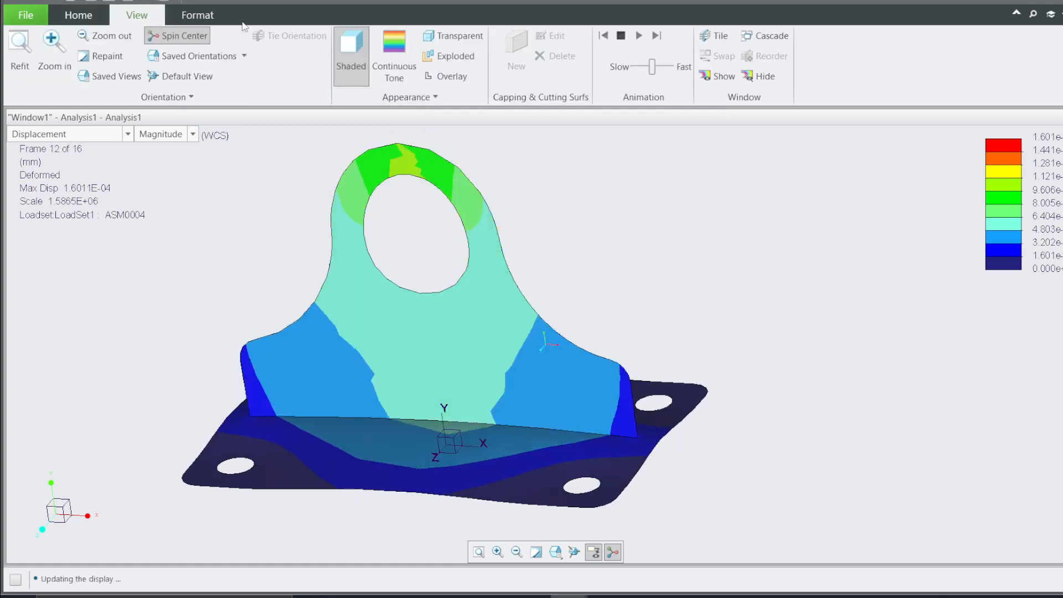
click(202, 14)
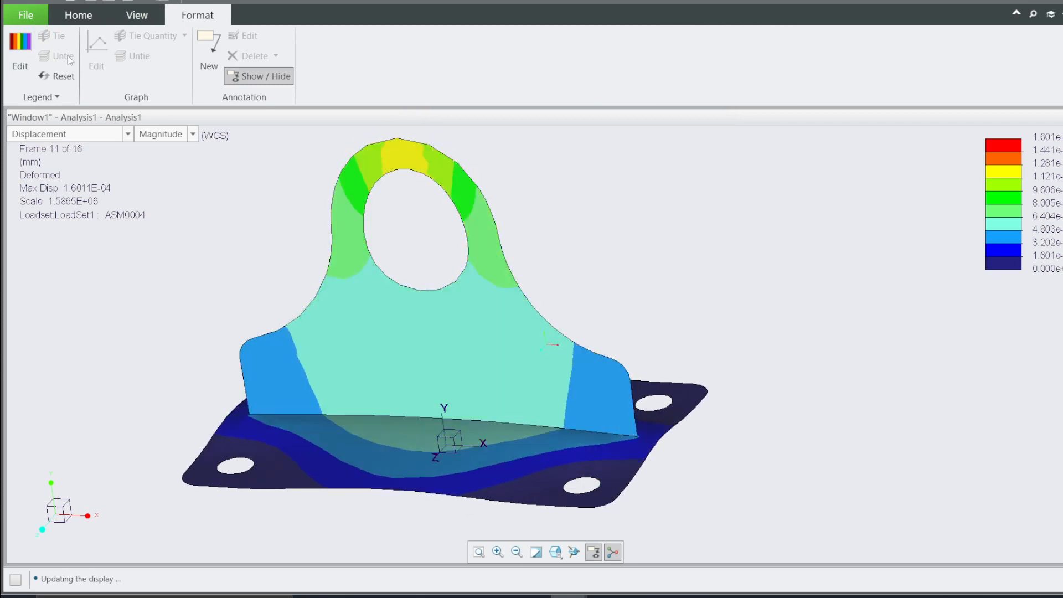
click(20, 53)
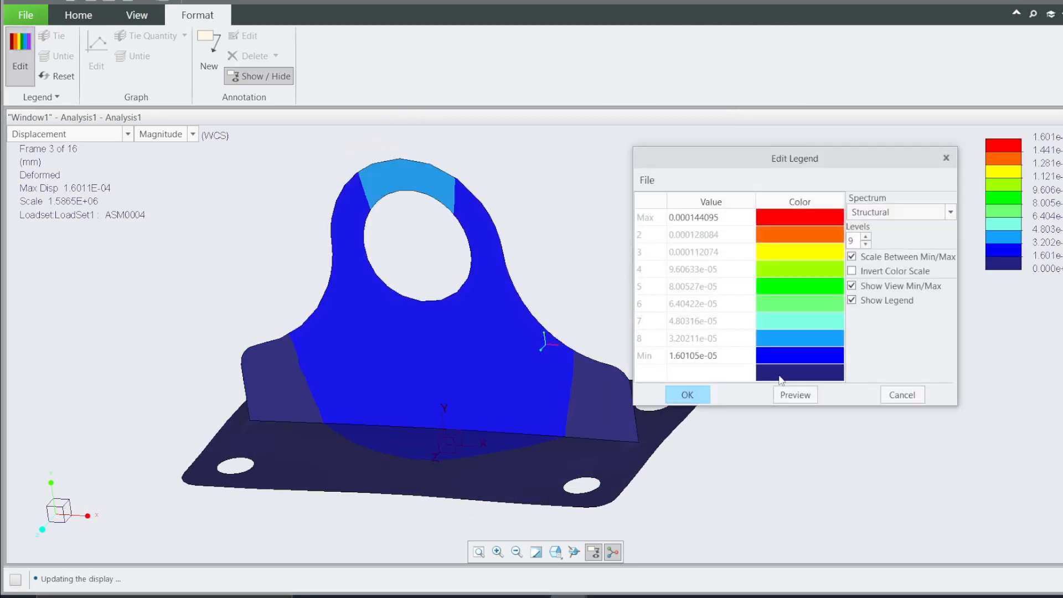
click(781, 379)
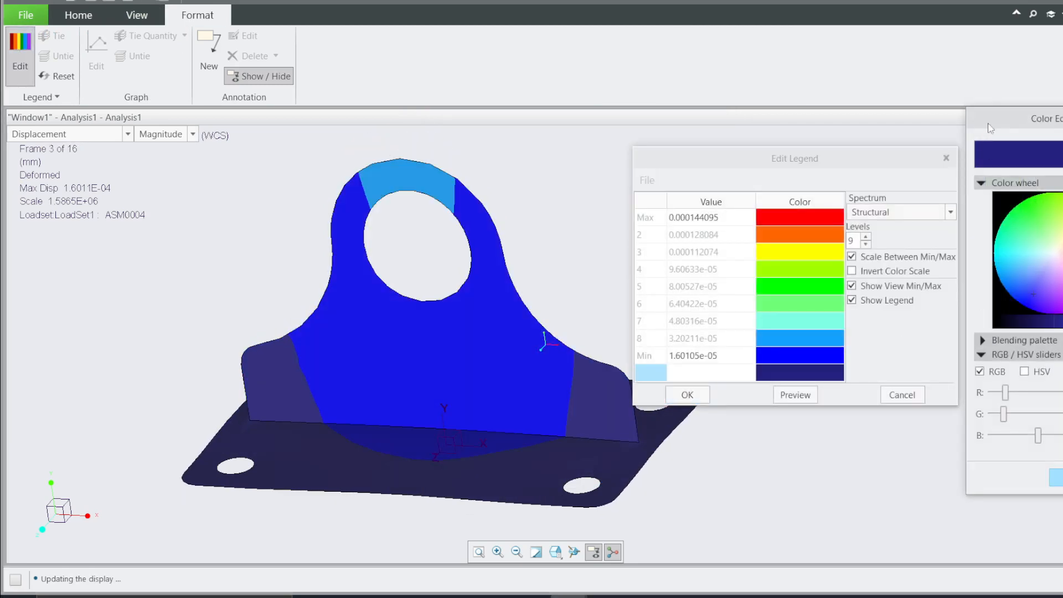
drag(989, 127, 469, 108)
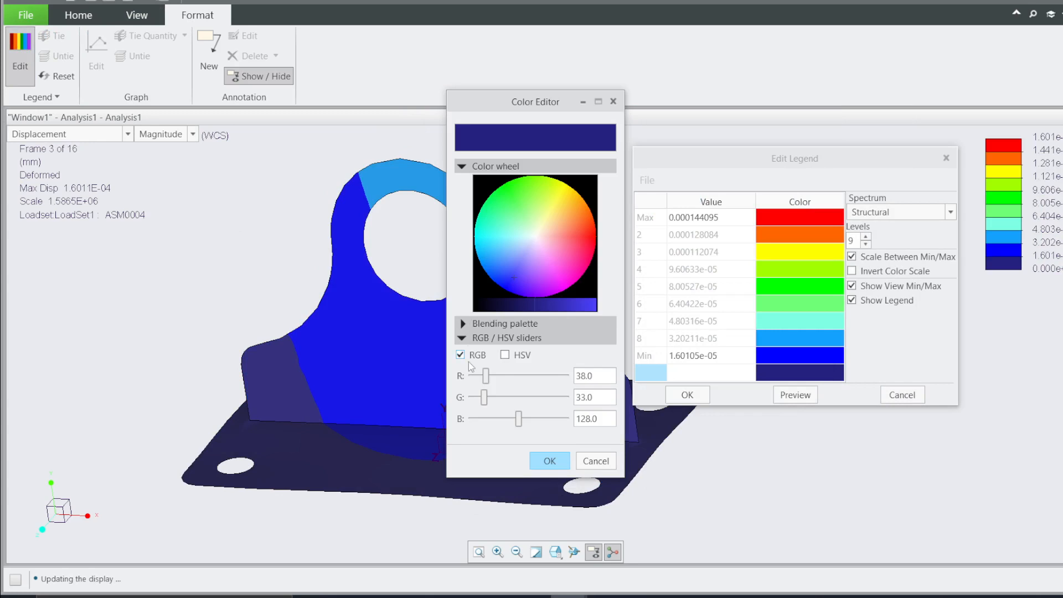
drag(486, 375, 531, 411)
click(547, 460)
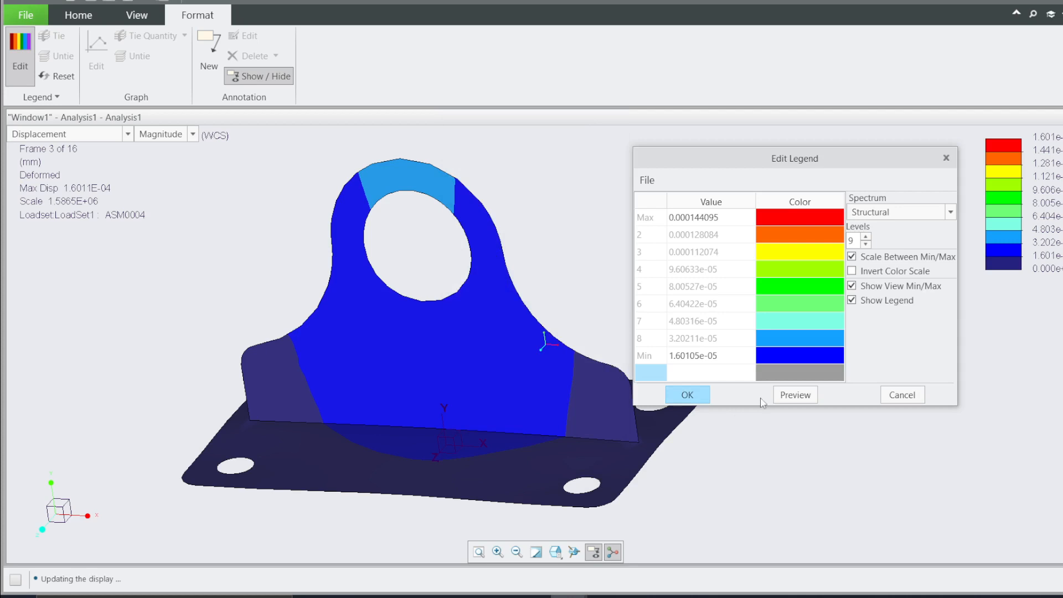
click(687, 394)
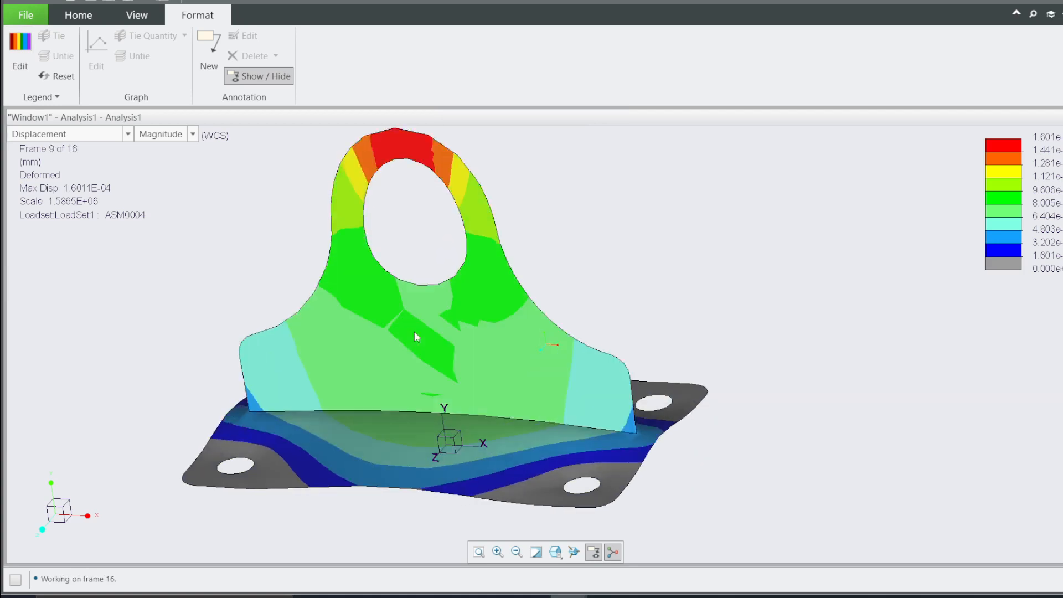
Copy Window1 into a new Window2 and set its quantity to von Mises stress
mouse_move(414, 331)
middle_down()
mouse_move(399, 304)
mouse_move(406, 353)
mouse_move(403, 332)
middle_up()
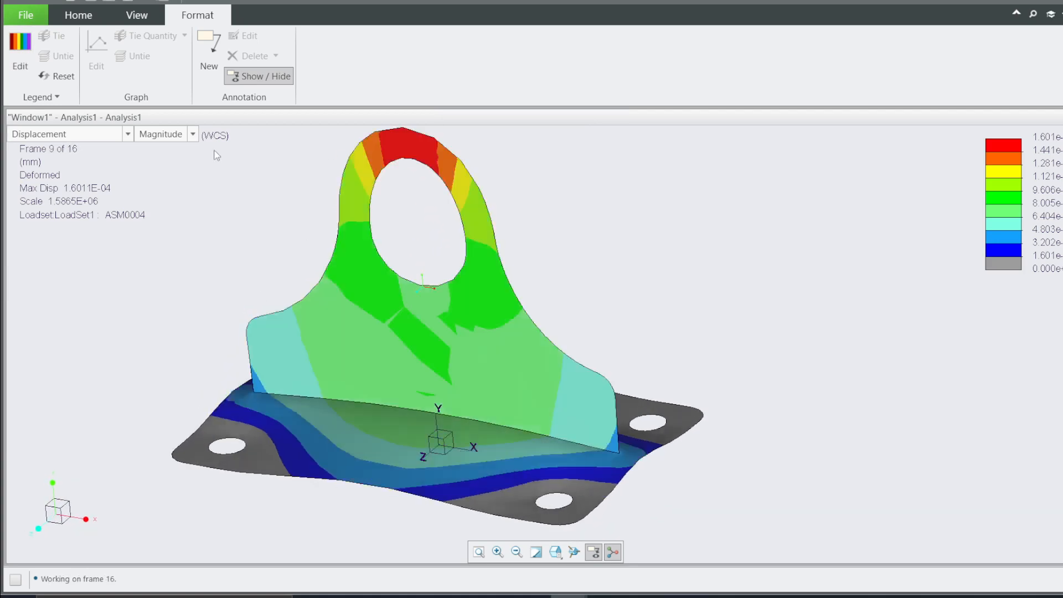
click(78, 15)
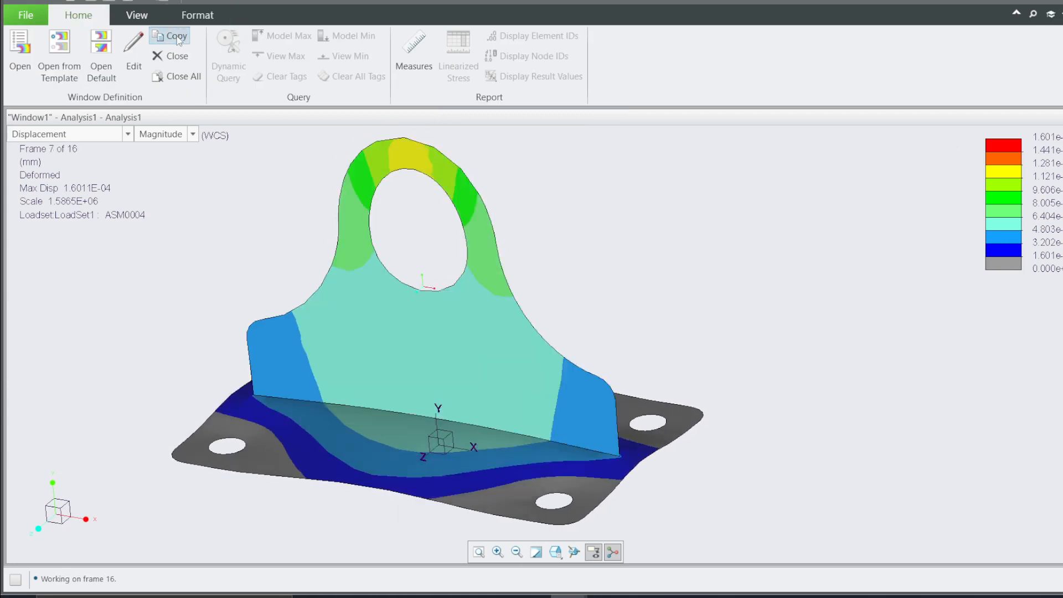
click(169, 36)
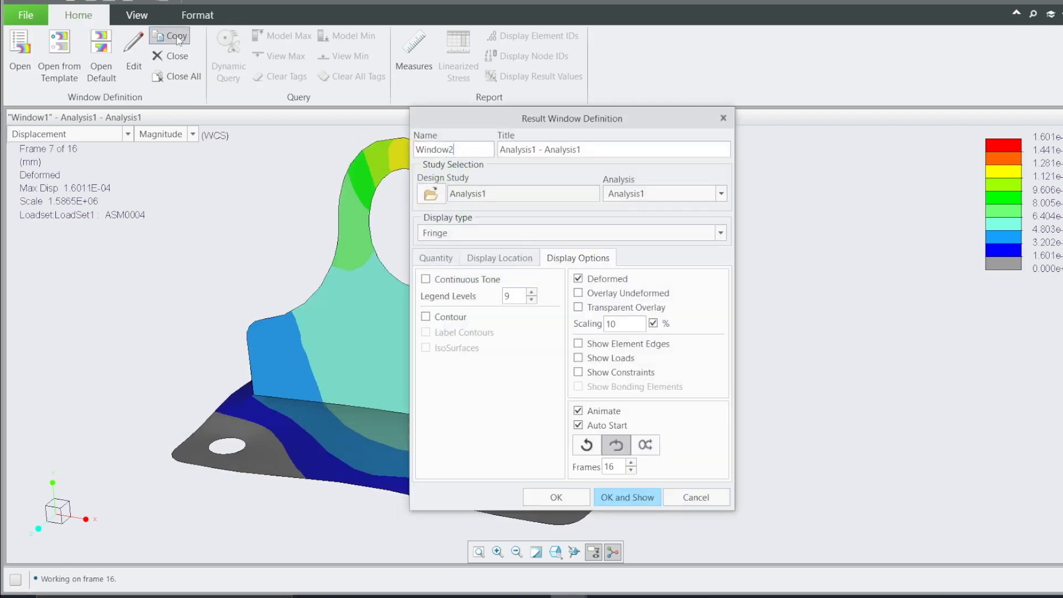
click(440, 259)
click(464, 290)
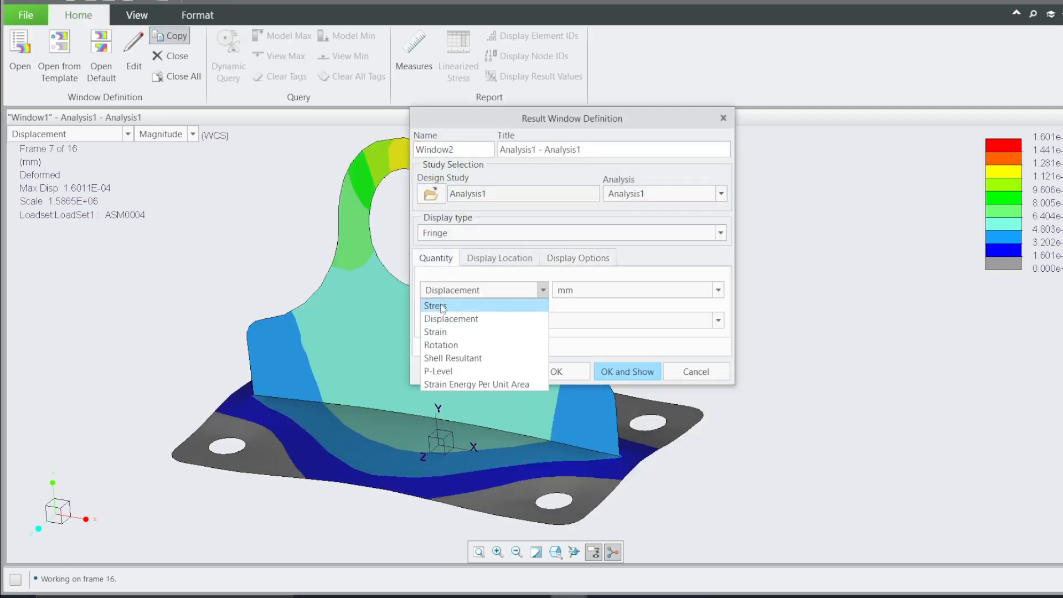
click(467, 305)
click(490, 321)
click(476, 337)
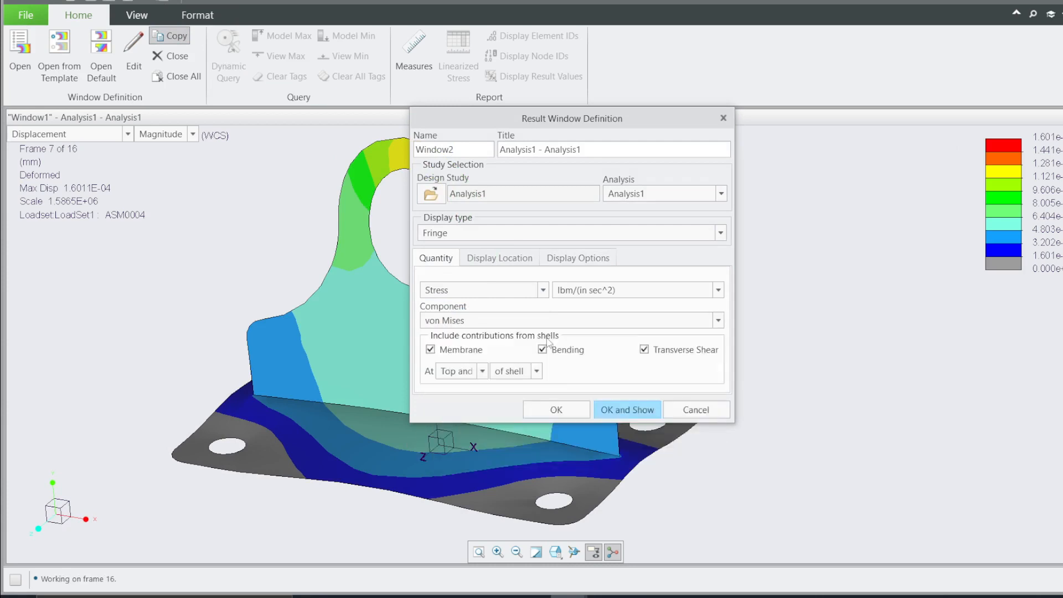
Set Window2's stress units to MPa and show it beside the displacement window
click(595, 294)
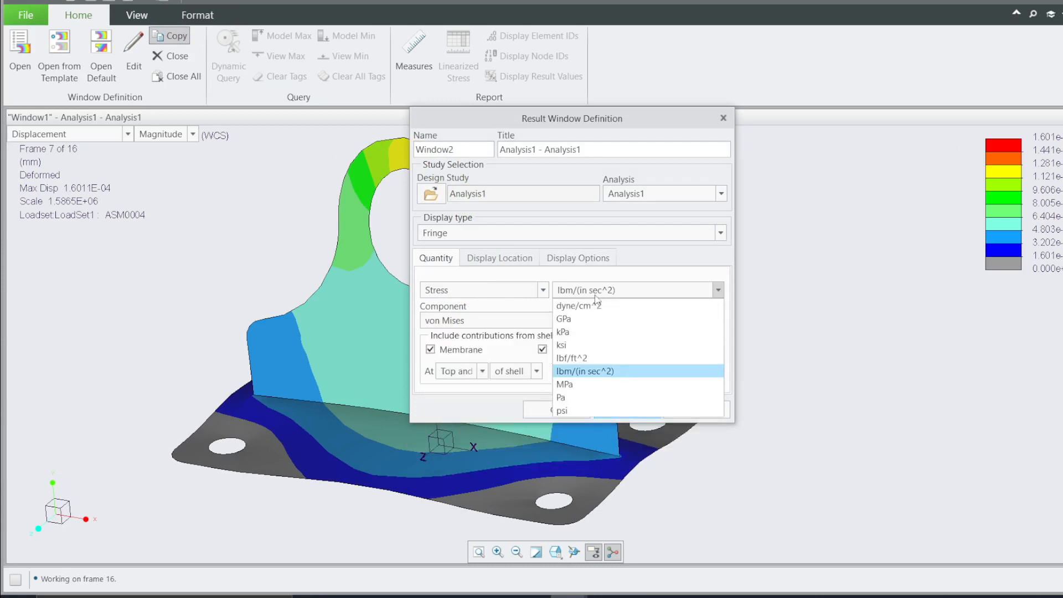
click(570, 384)
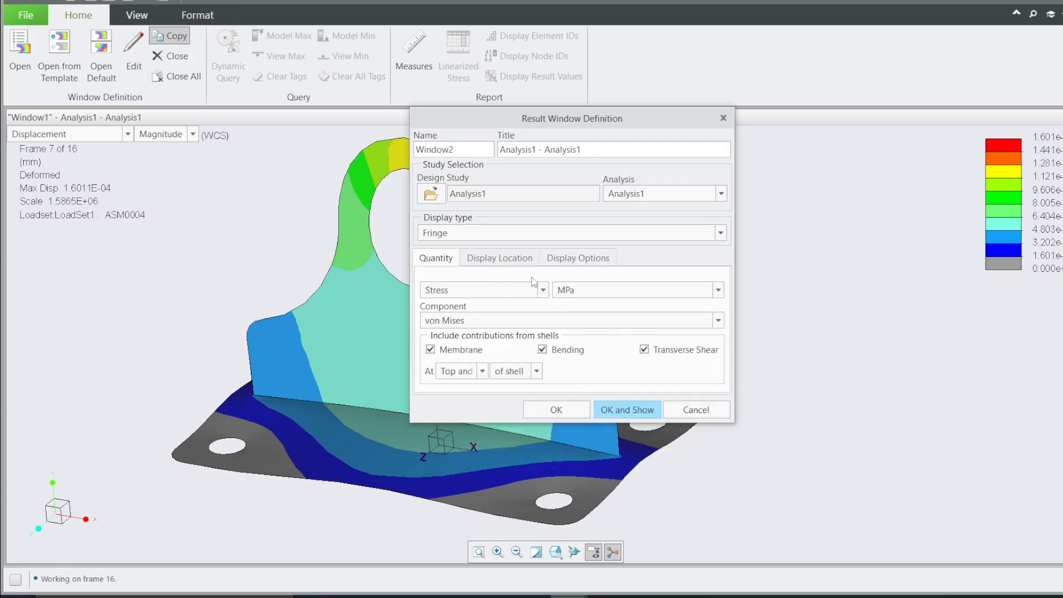
click(577, 257)
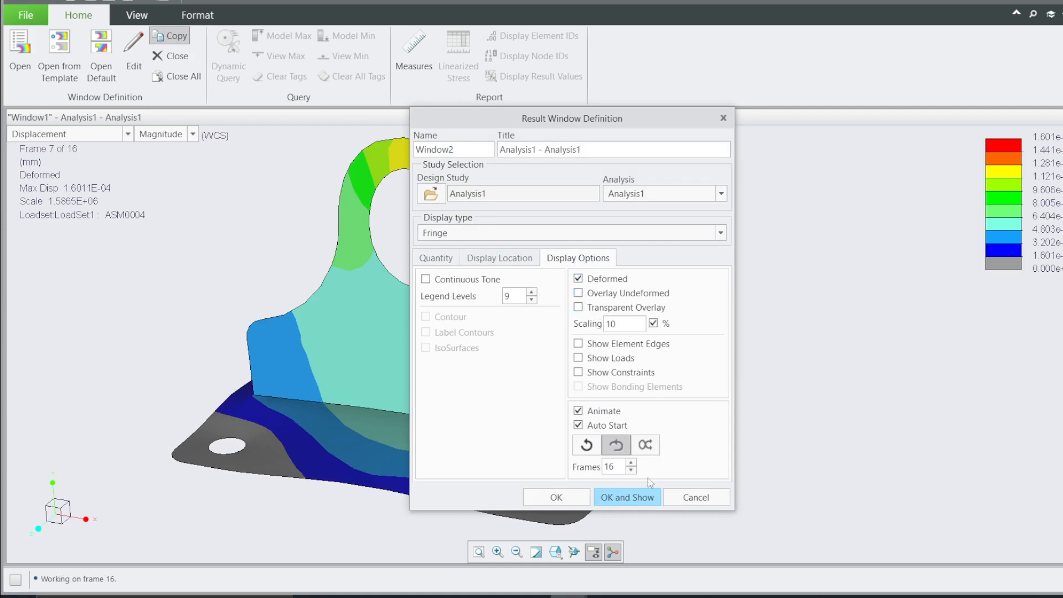
click(635, 498)
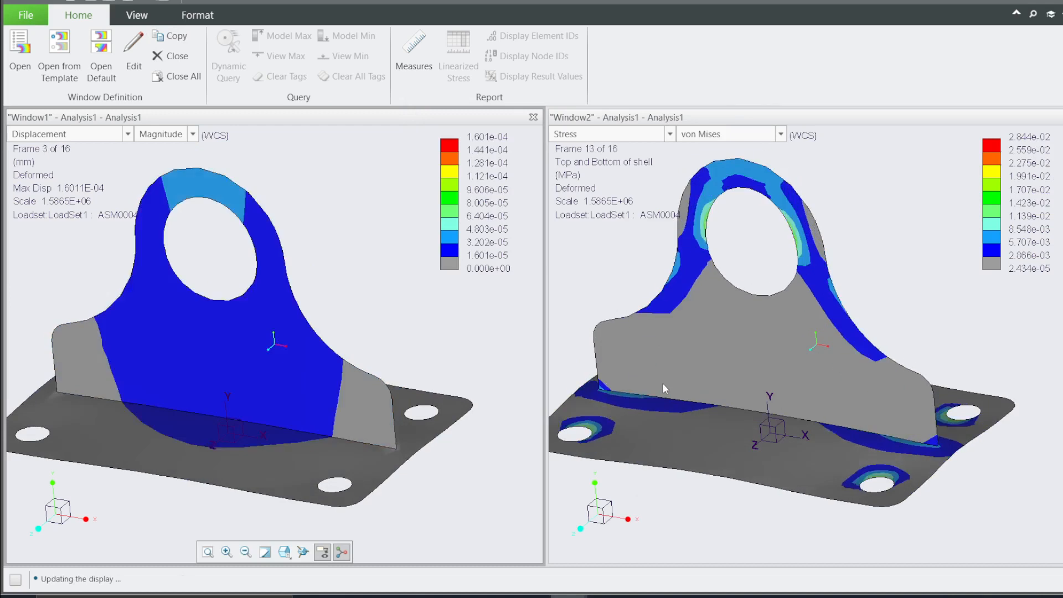